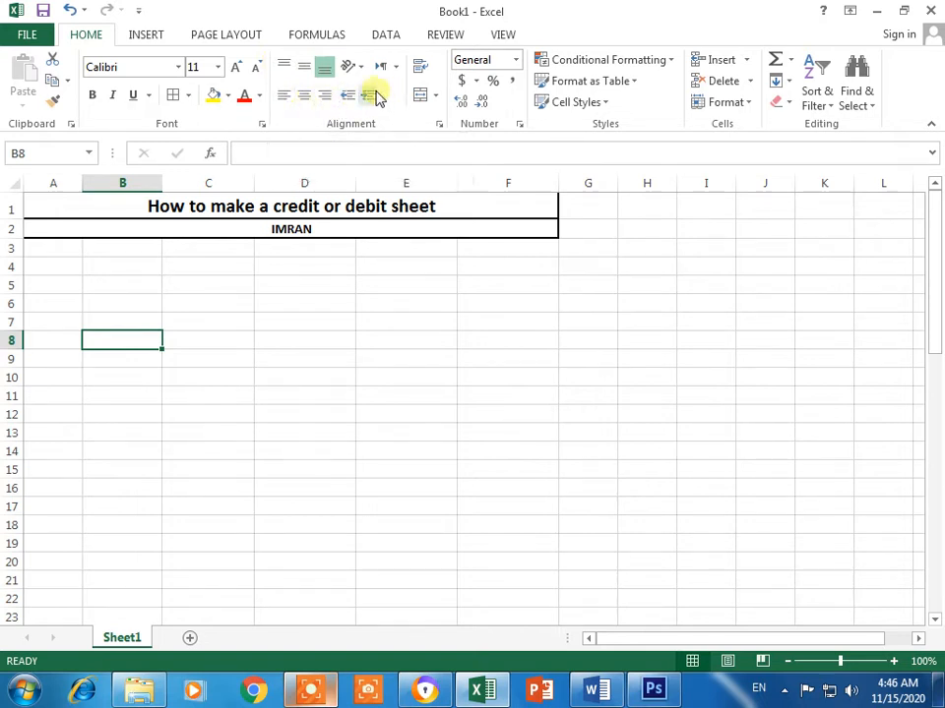
left_click(343, 224)
left_click(366, 97)
left_click(366, 97)
left_click(366, 96)
left_click(366, 97)
left_click(366, 97)
left_click(348, 97)
left_click(348, 97)
left_click(348, 97)
left_click(348, 97)
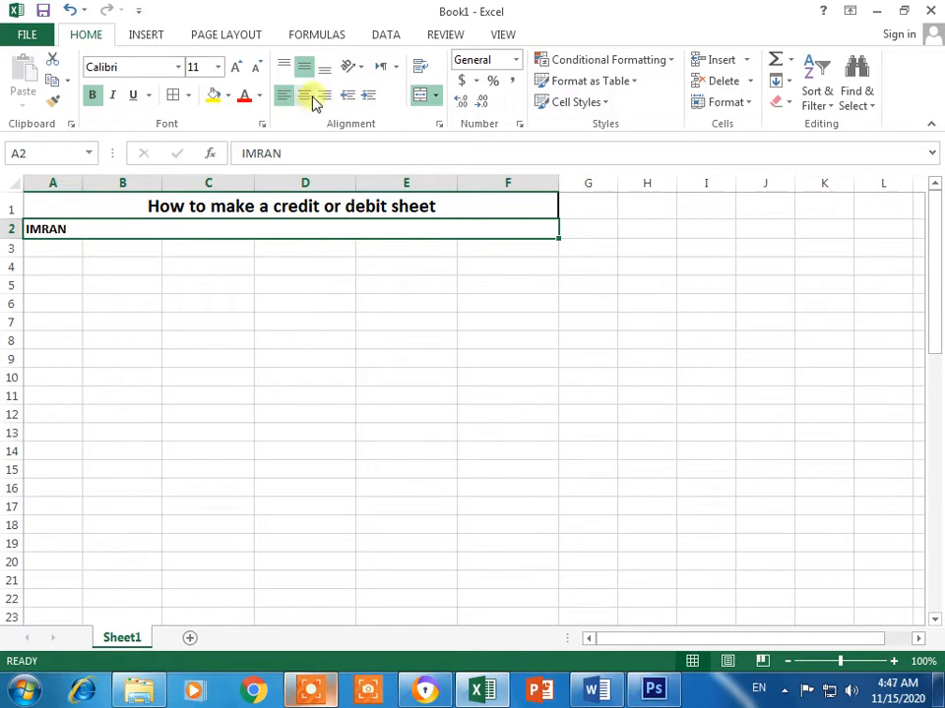
left_click(307, 97)
left_click(487, 437)
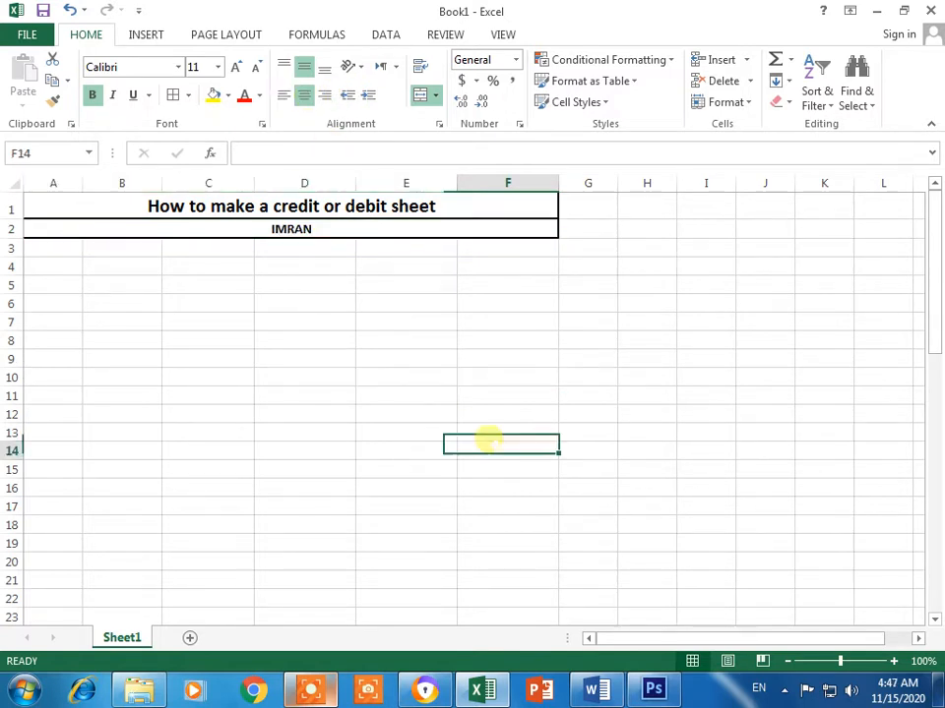
left_click(354, 70)
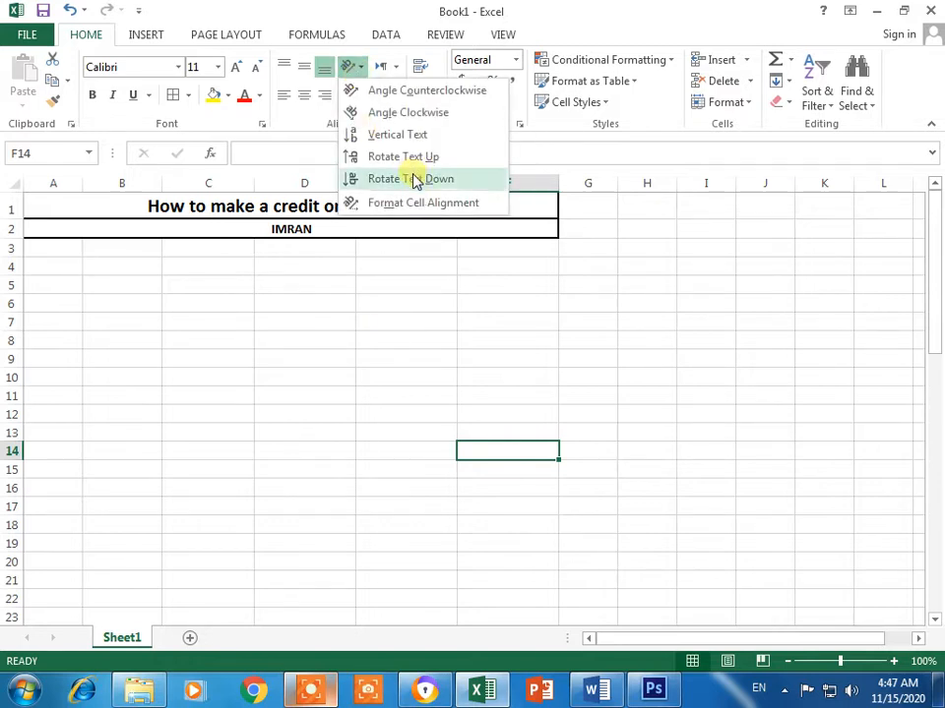
left_click(354, 237)
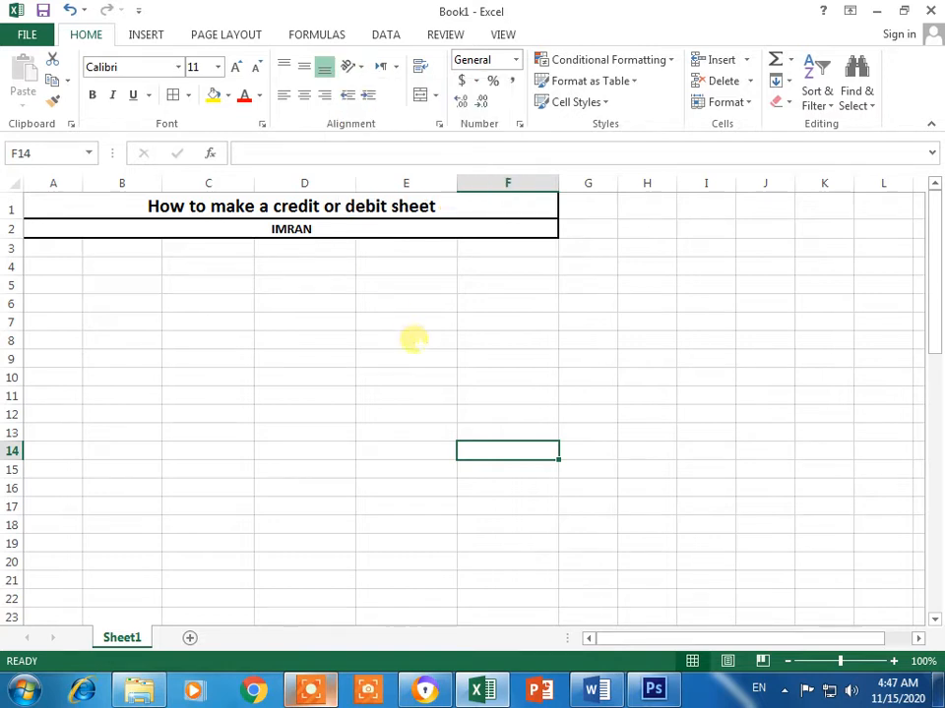
left_click(385, 354)
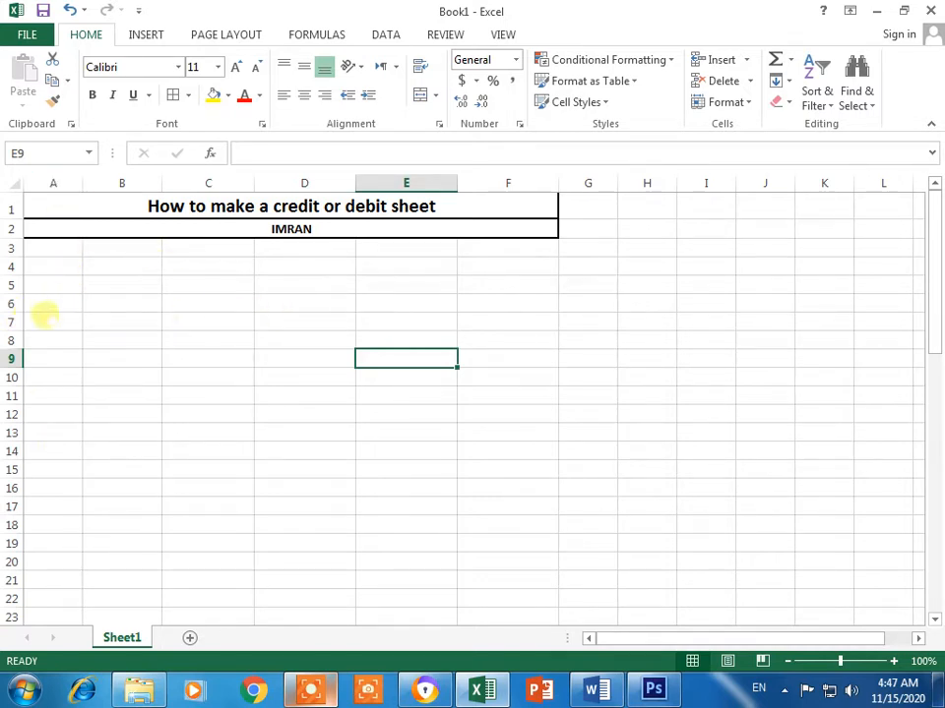
left_click(55, 270)
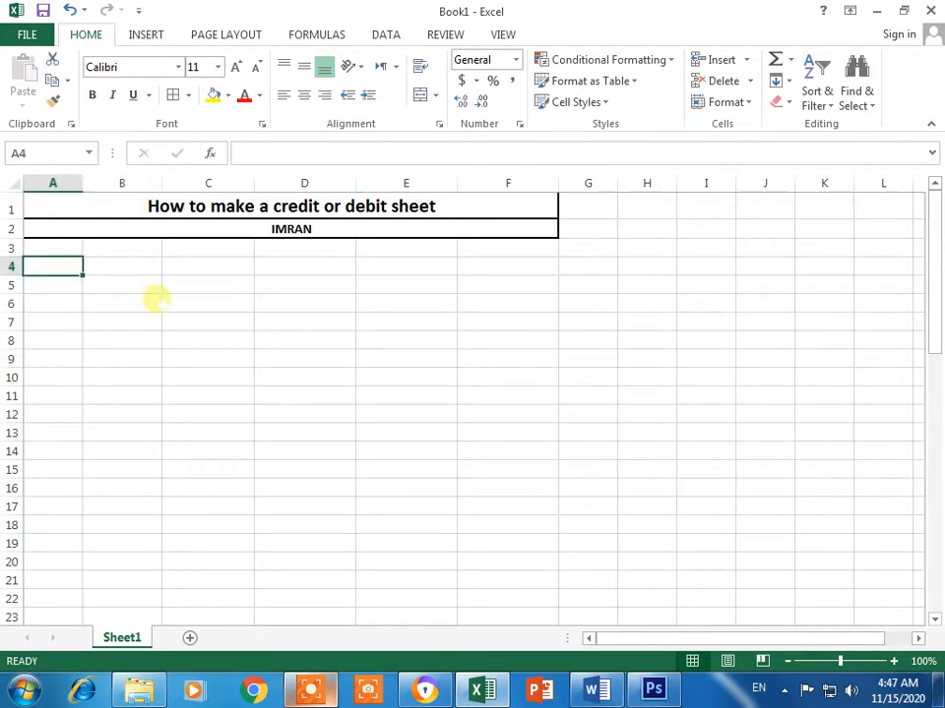
left_click(147, 374)
left_click(123, 266)
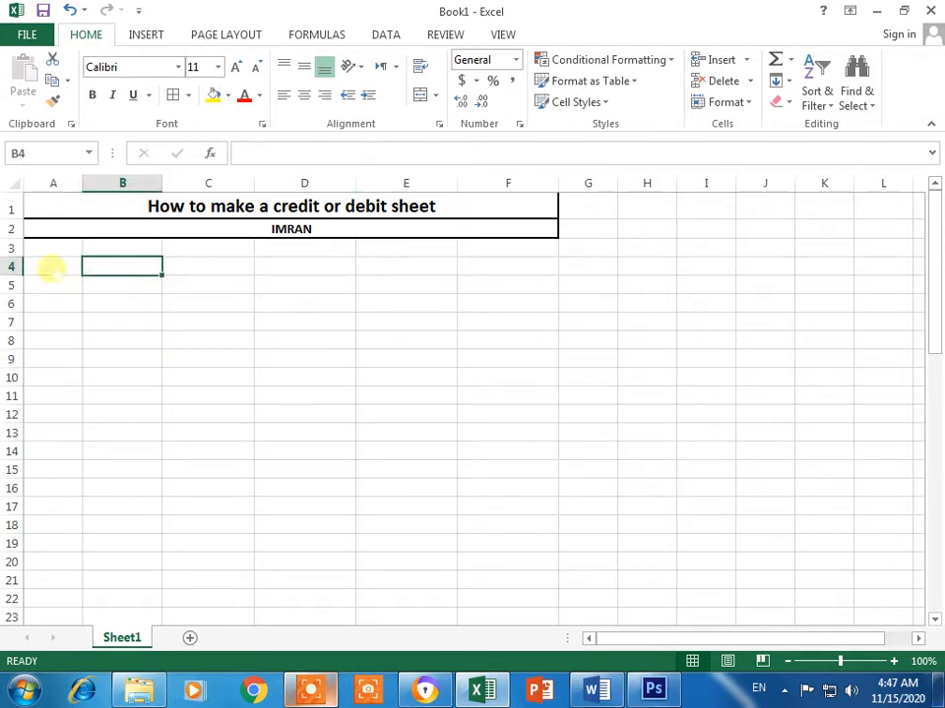
left_click(54, 266)
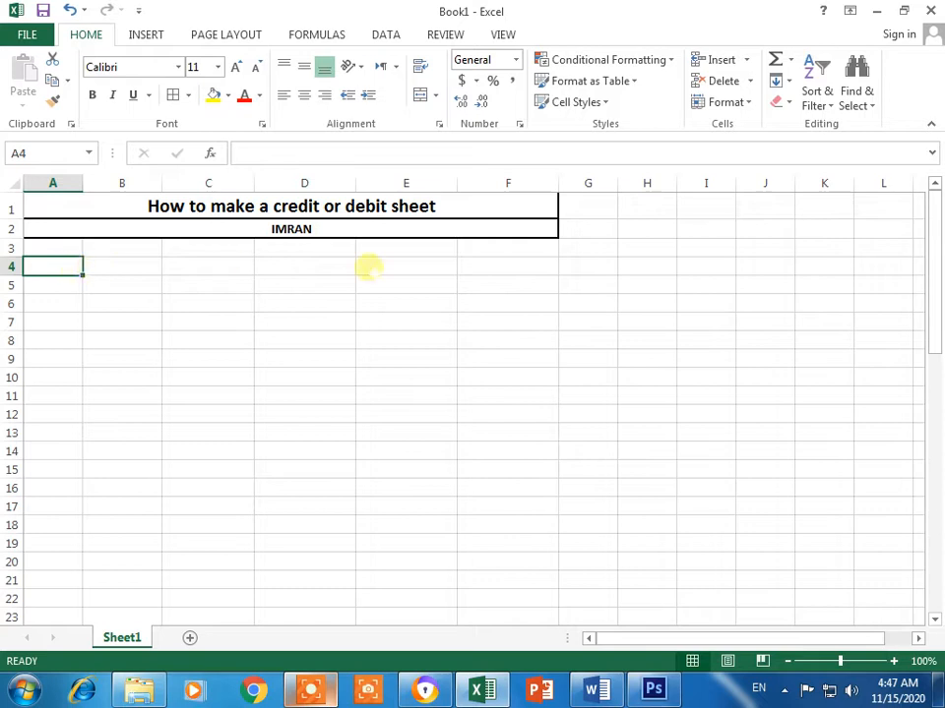
left_click_drag(63, 266, 122, 271)
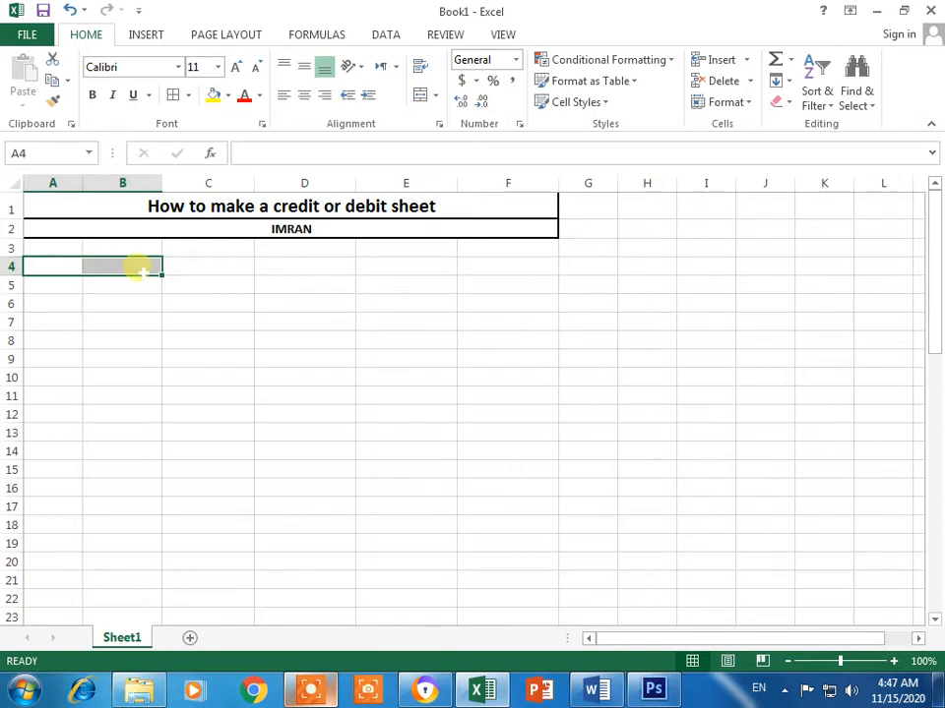
left_click(434, 98)
left_click(454, 165)
left_click(213, 460)
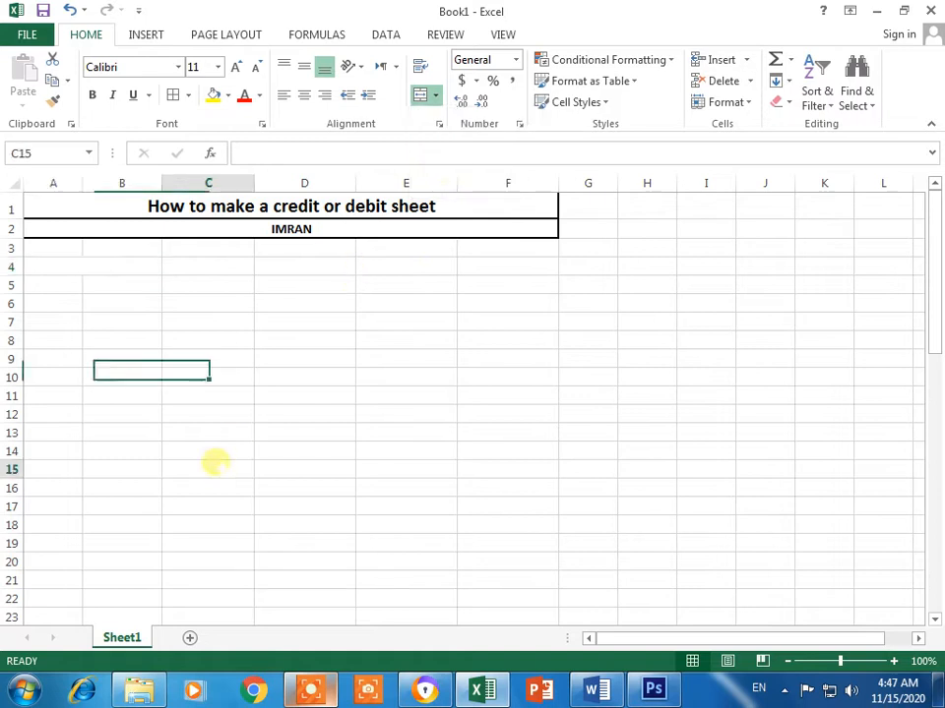
left_click(99, 267)
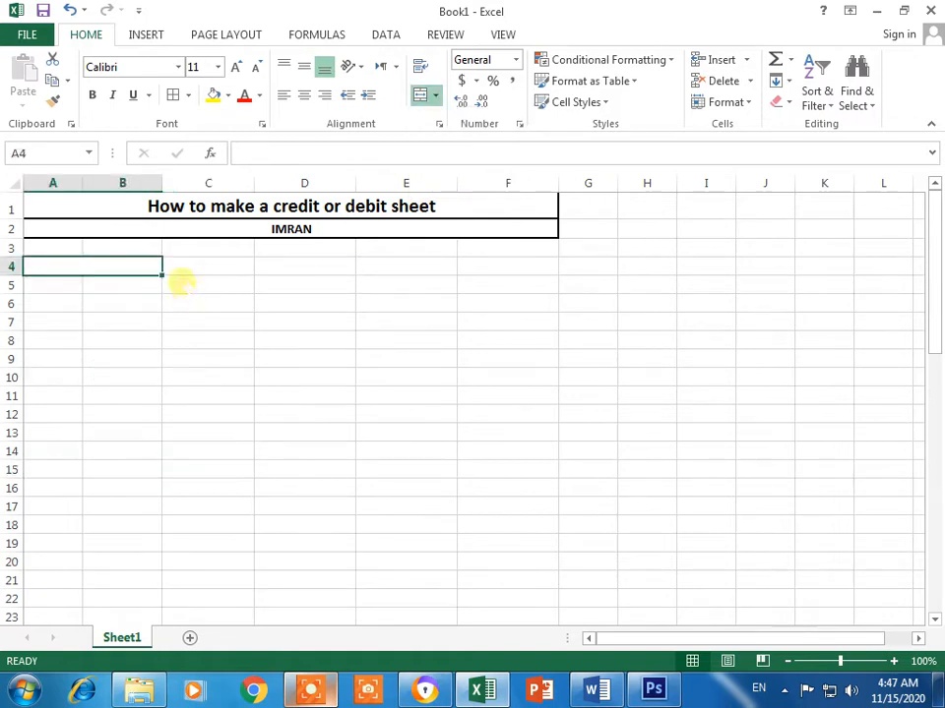
left_click(436, 97)
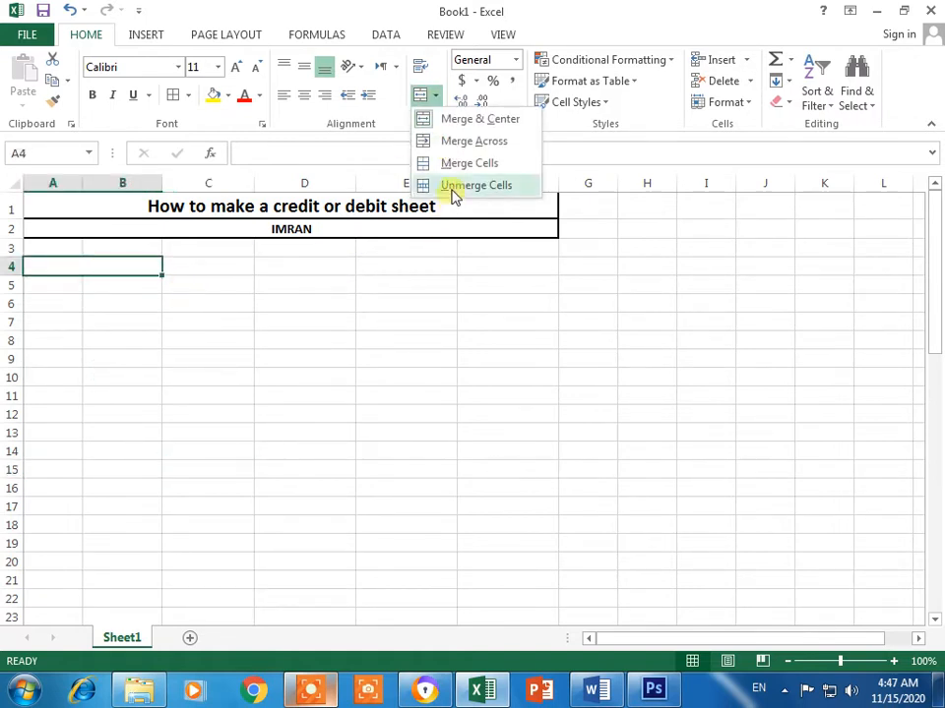
left_click(453, 187)
left_click(280, 451)
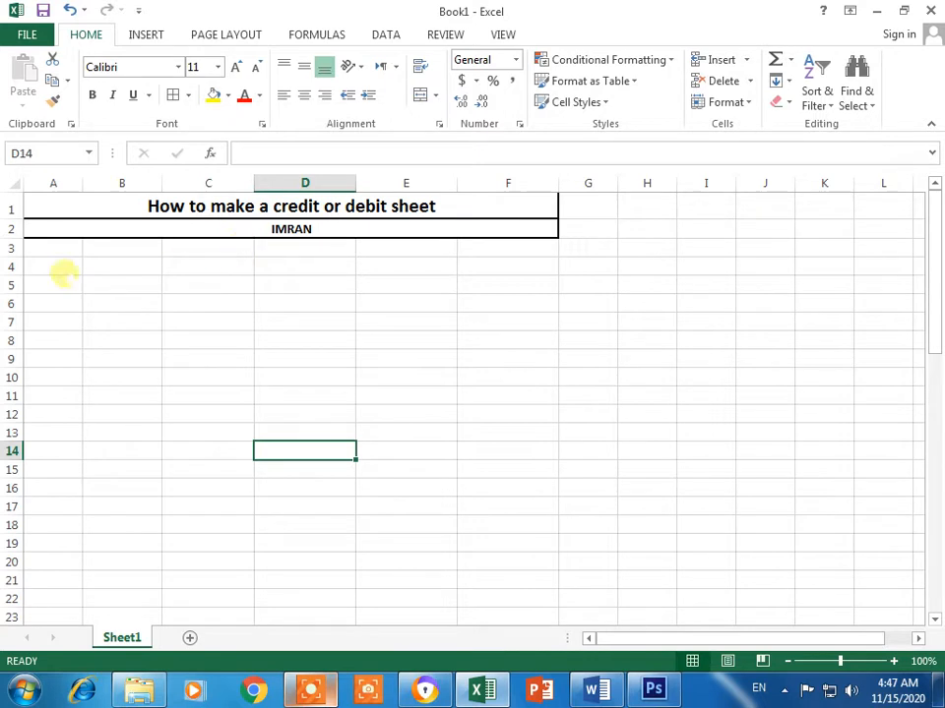
left_click(61, 266)
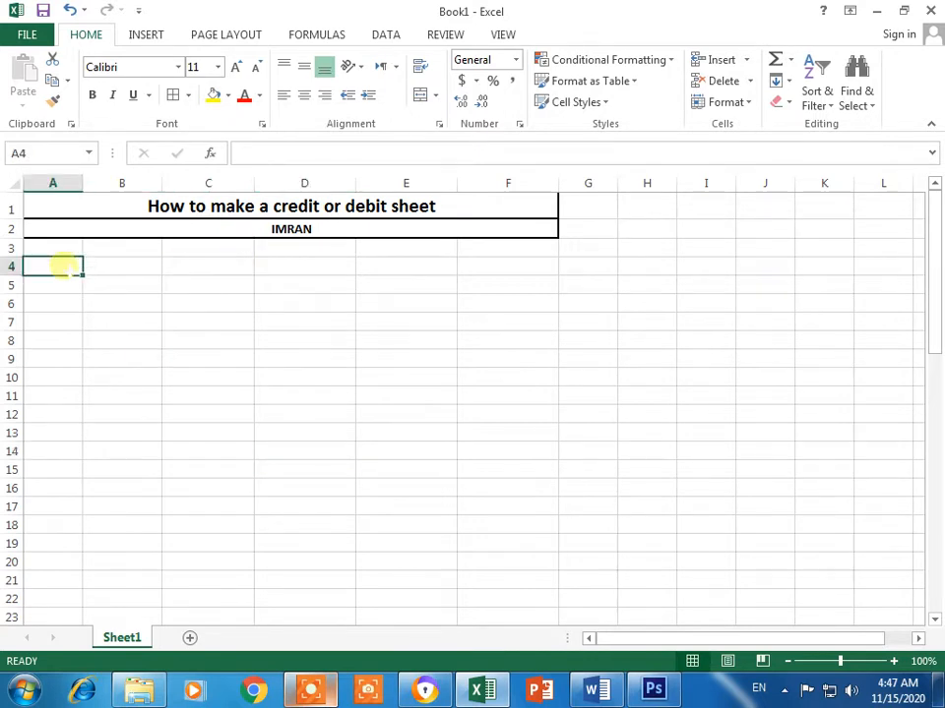
Step: Enter the Title of Account label with the holder's name, and A/C # with the account number
type("Tit")
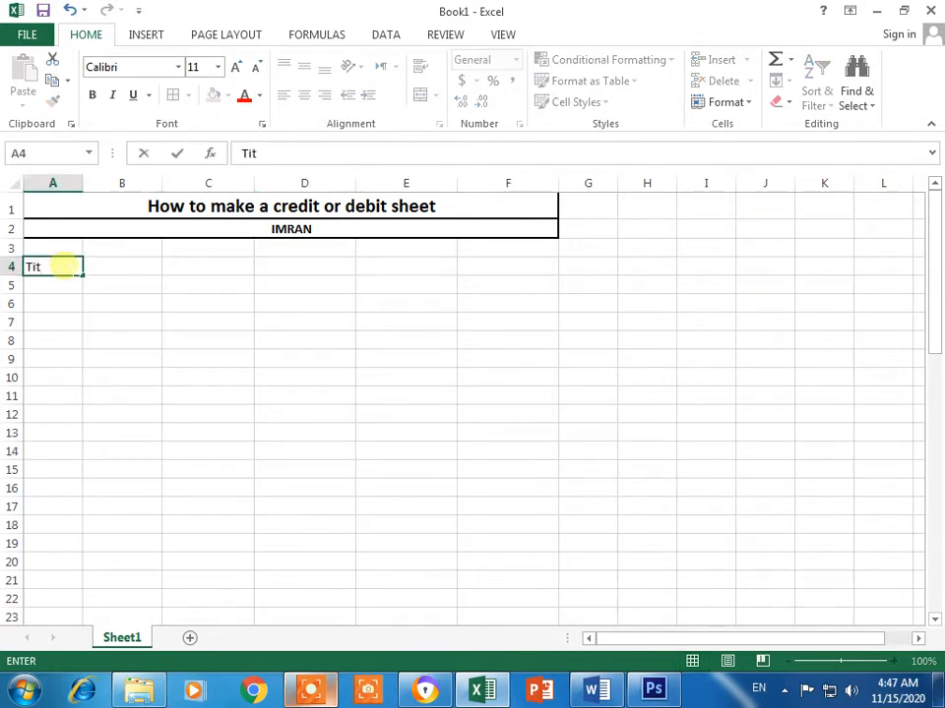
type("le of Accoun")
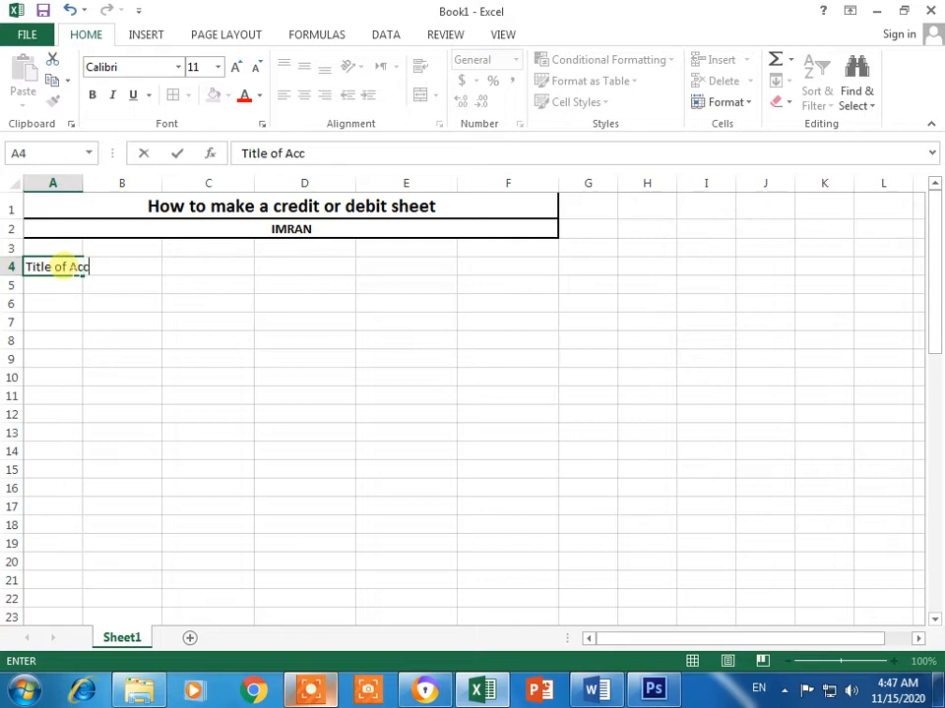
key("Tab")
key("Tab")
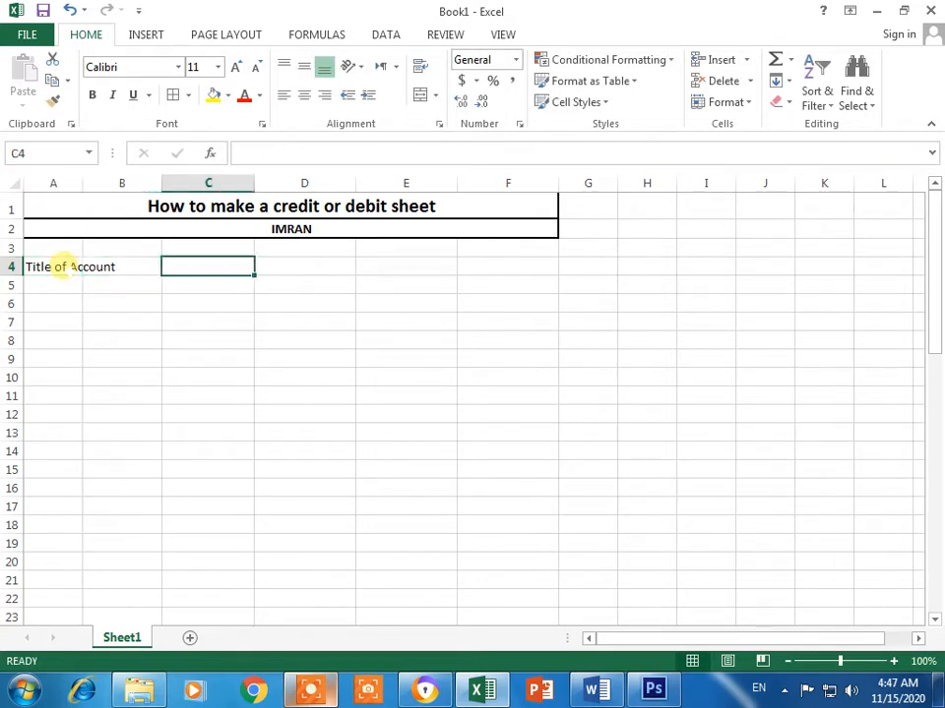
type("Imran")
key("Return")
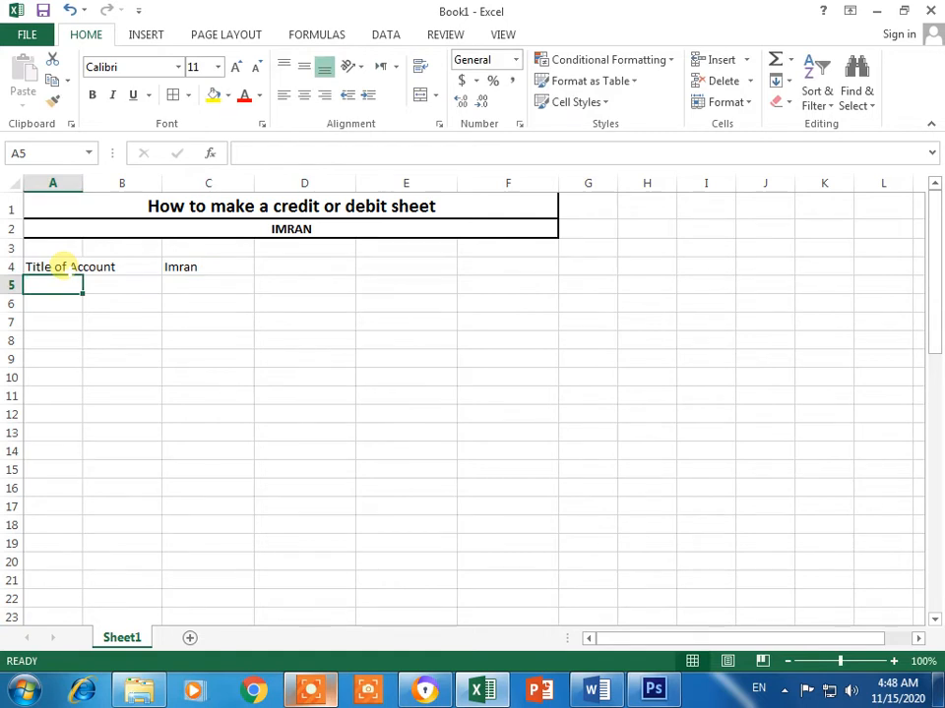
type("A/c")
key("BackSpace")
type("C #")
key("Right")
key("Right")
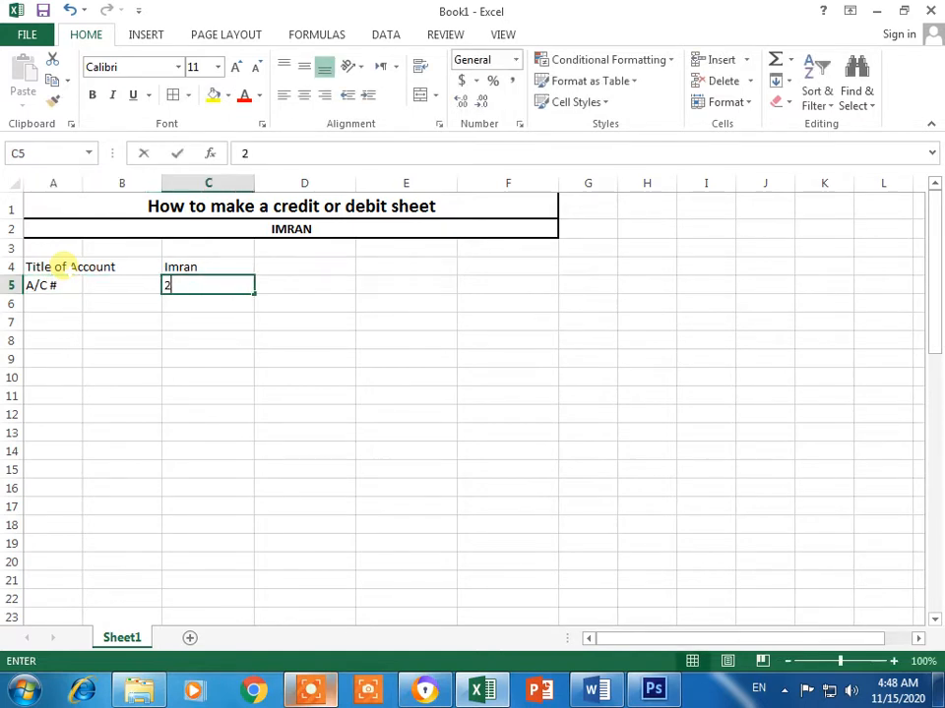
key("Right")
key("Right")
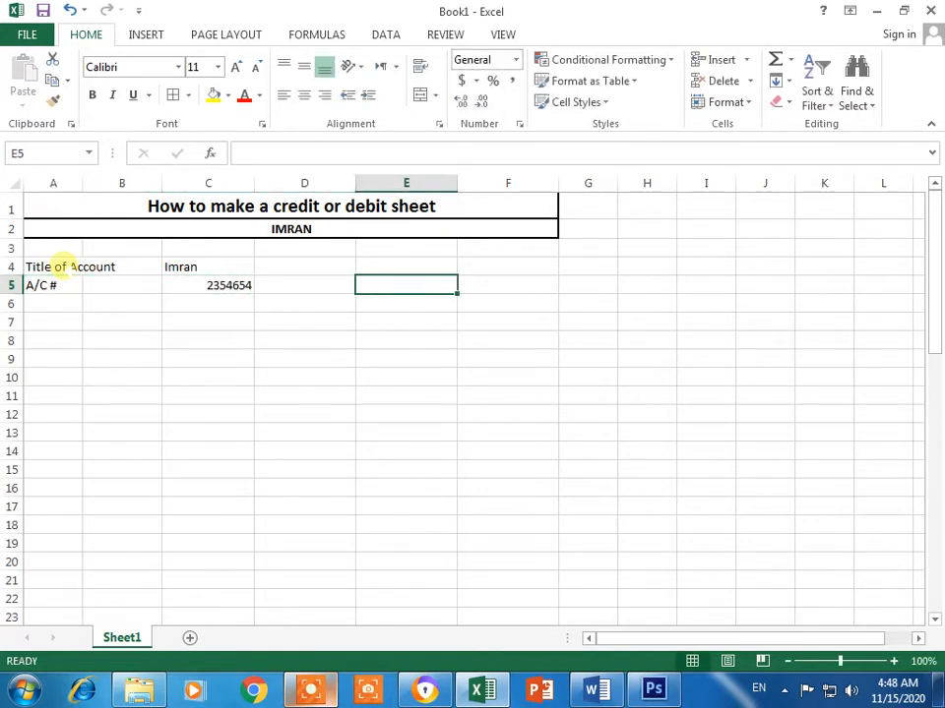
Step: Enter Bank Name MCB and Branch Saudabad in E4:F5
key("Up")
type("Ba")
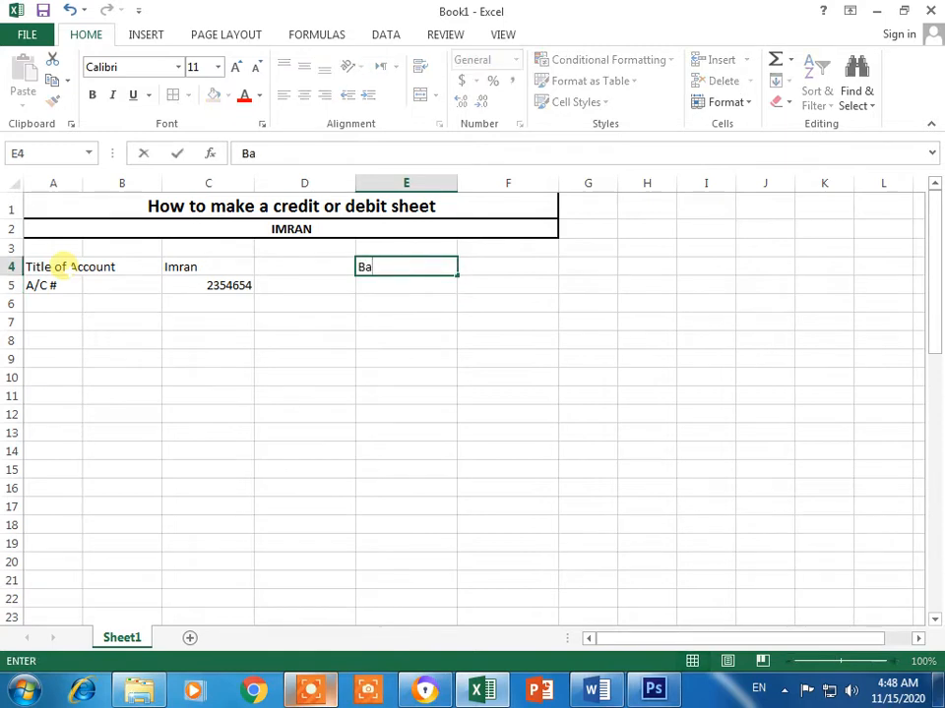
type("nk Name")
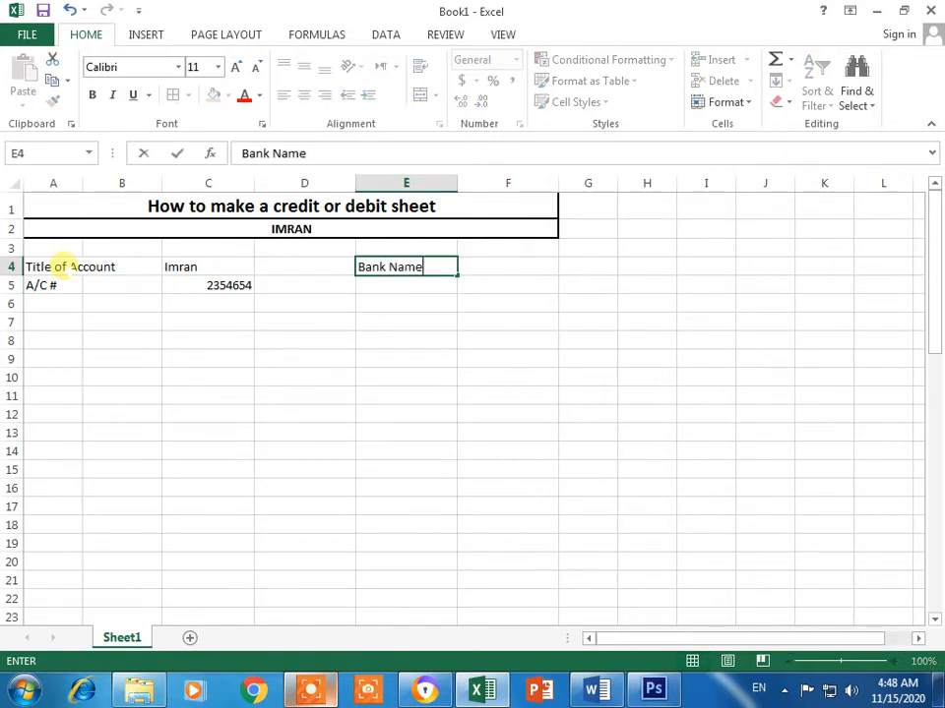
key("Right")
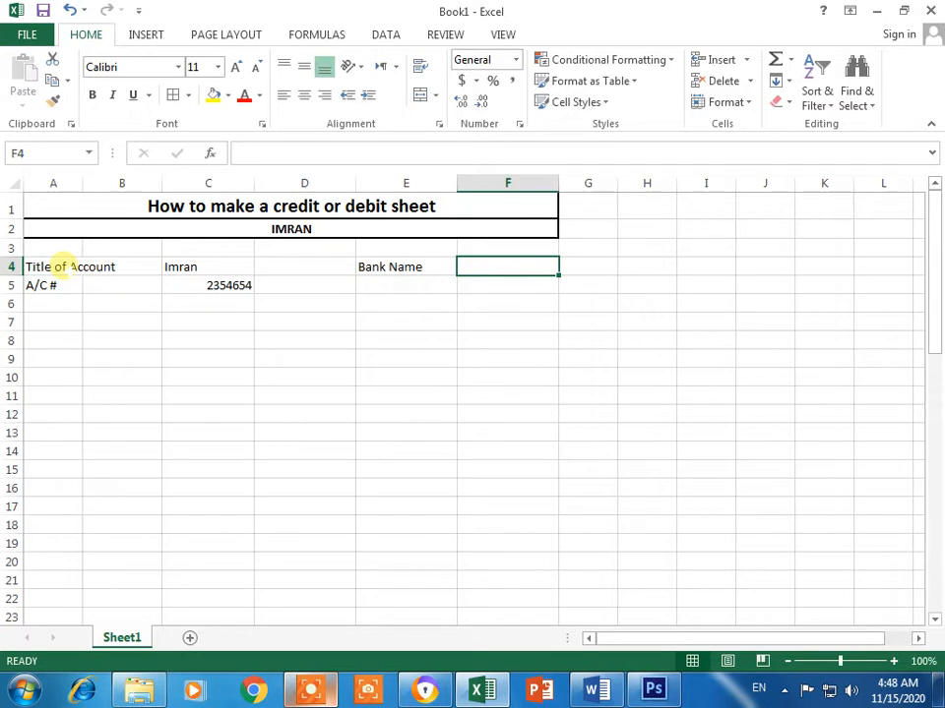
type("MCB")
key("Return")
key("Left")
type("Brank")
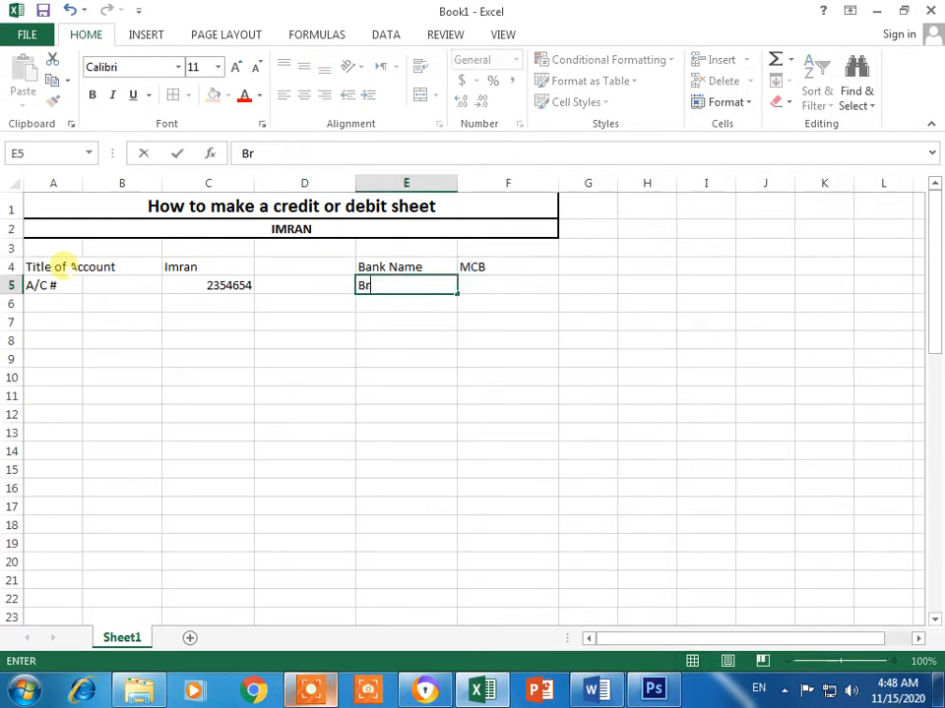
key("BackSpace")
key("BackSpace")
key("BackSpace")
type("anch")
key("Tab")
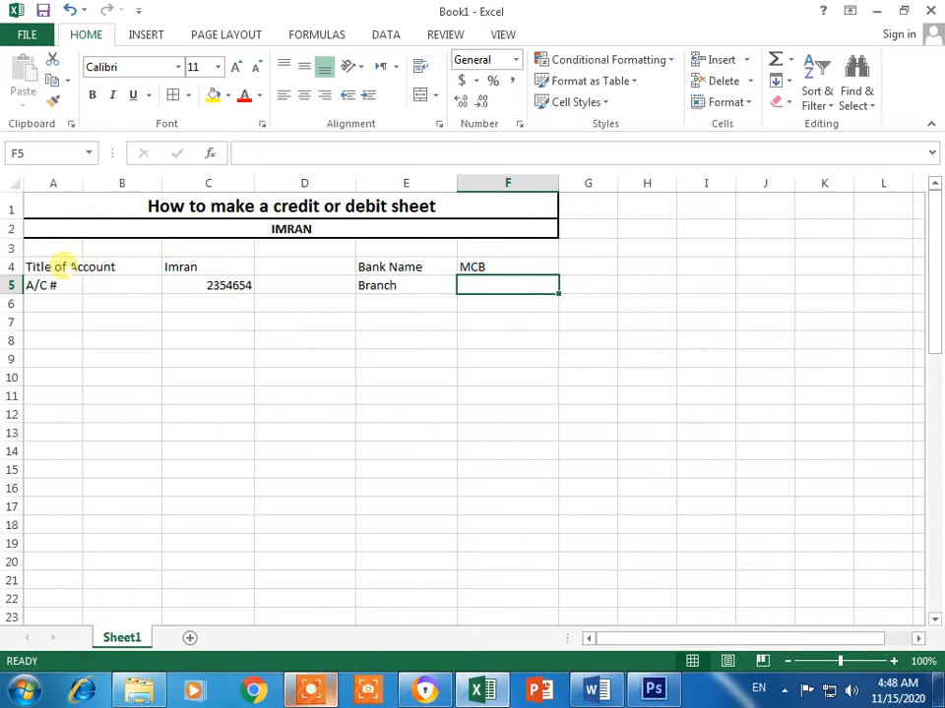
type("Saudab")
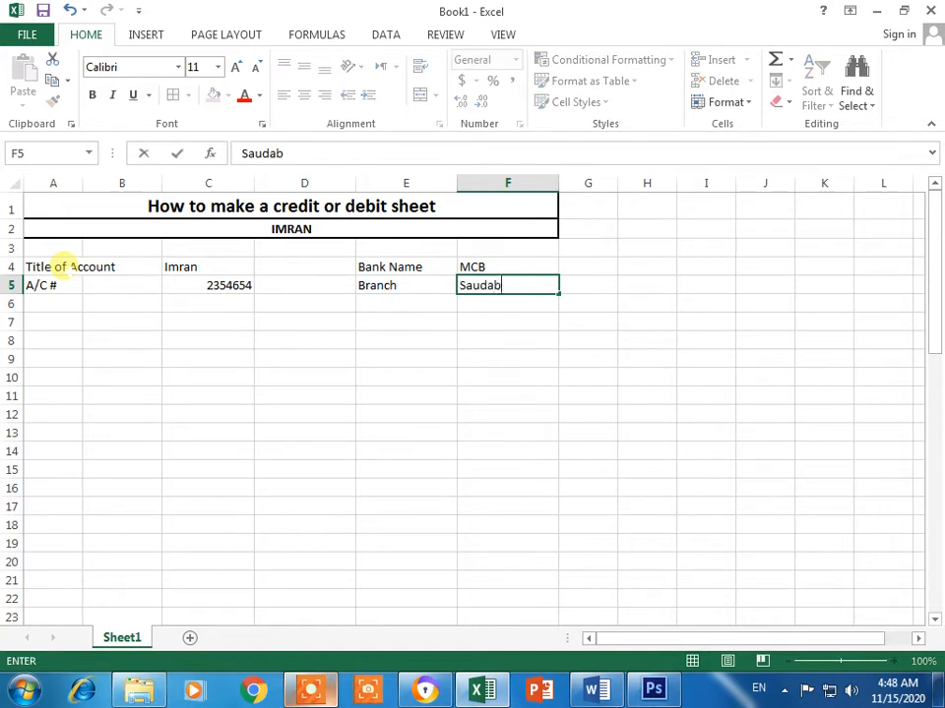
type("ad")
key("Return")
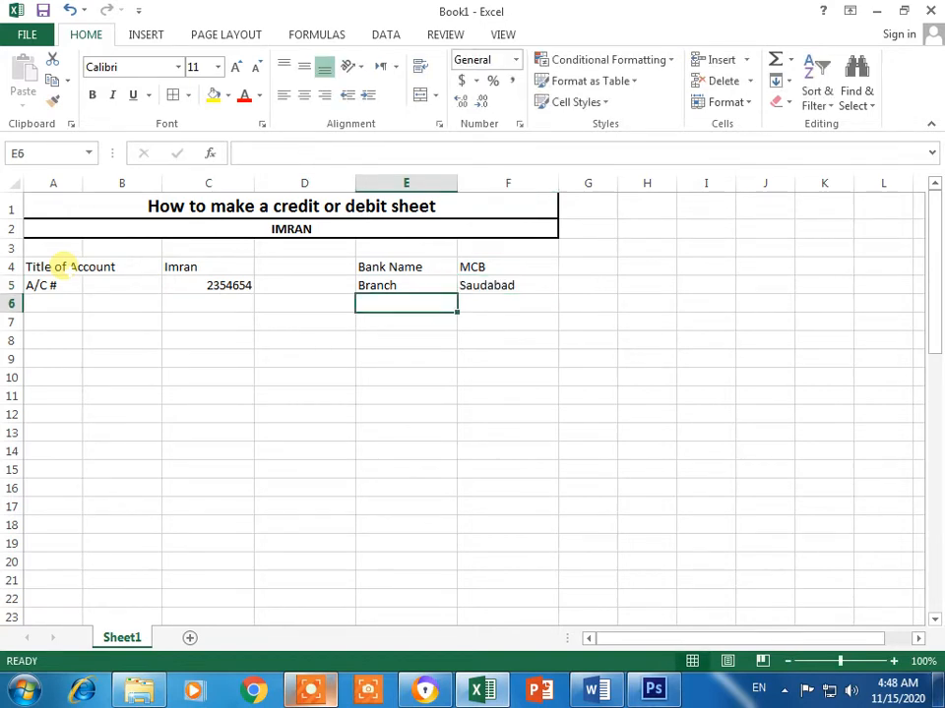
Step: Add the Branch Code label with value 365 in row 6
type("Cod")
key("BackSpace")
key("BackSpace")
key("BackSpace")
type("Branch")
key("BackSpace")
type("e")
key("BackSpace")
type("h Code")
key("Tab")
type("365")
key("Return")
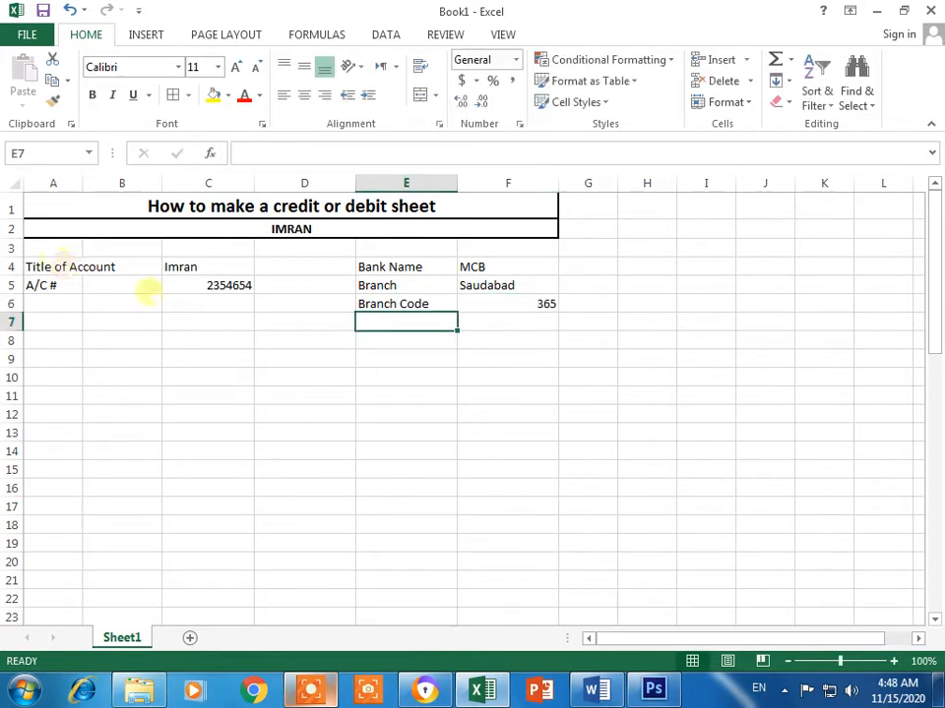
Step: Right-align the bank detail values in F4:F6 and the account values in C4:C5
left_click_drag(517, 267, 504, 304)
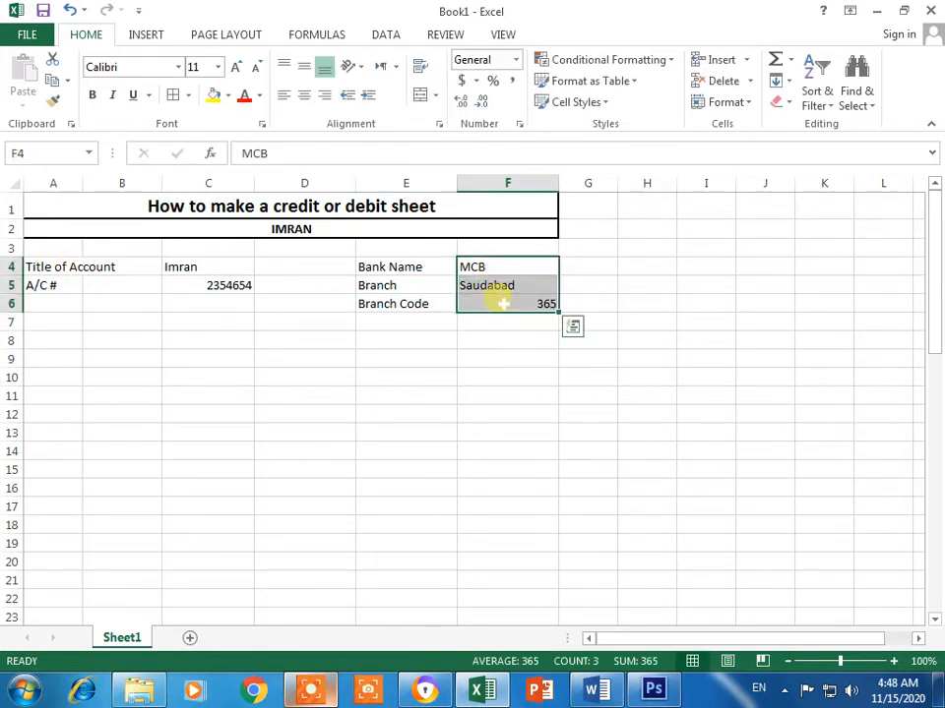
left_click(325, 95)
left_click(406, 377)
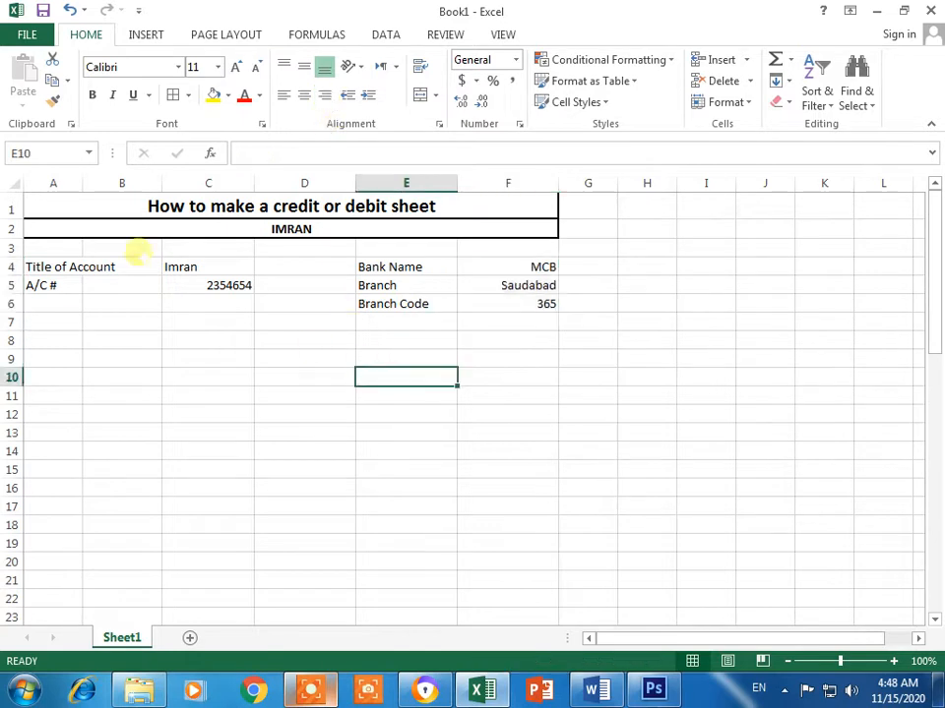
left_click_drag(205, 266, 211, 284)
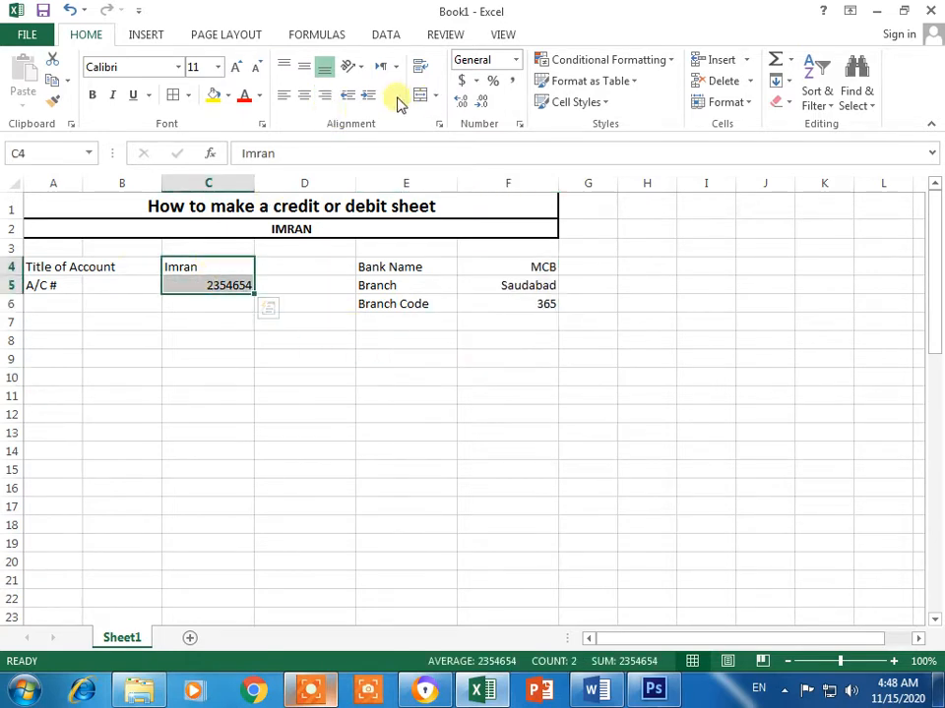
left_click(326, 95)
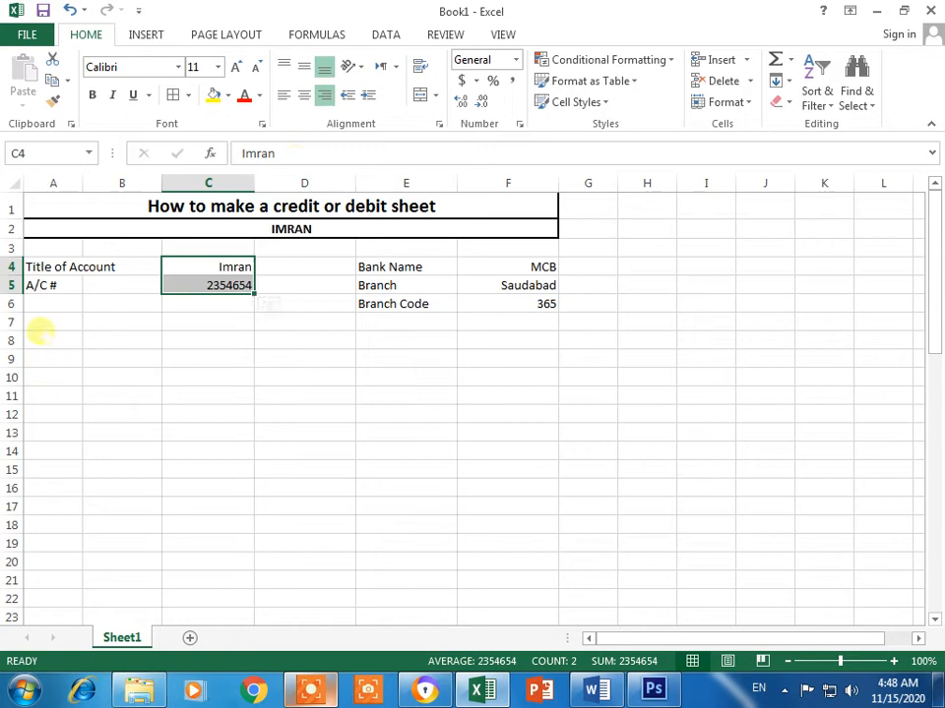
Step: Add a Date label in A6 with a right-aligned 30-11-2020 in C6
left_click(40, 300)
type("Date")
key("Tab")
key("Tab")
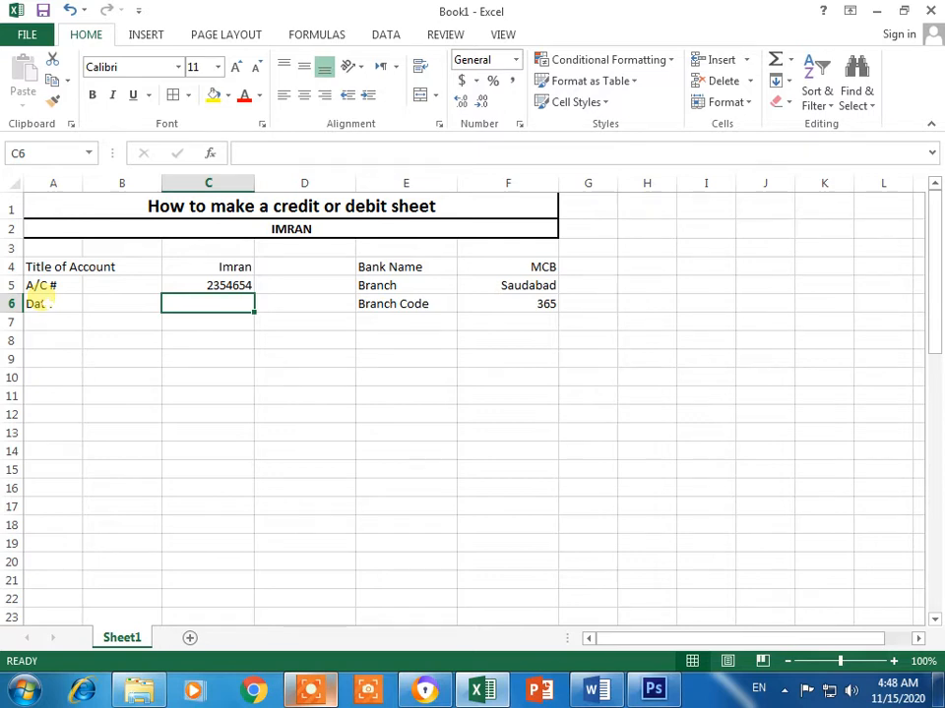
type("30-12")
key("BackSpace")
key("BackSpace")
type("1-2020")
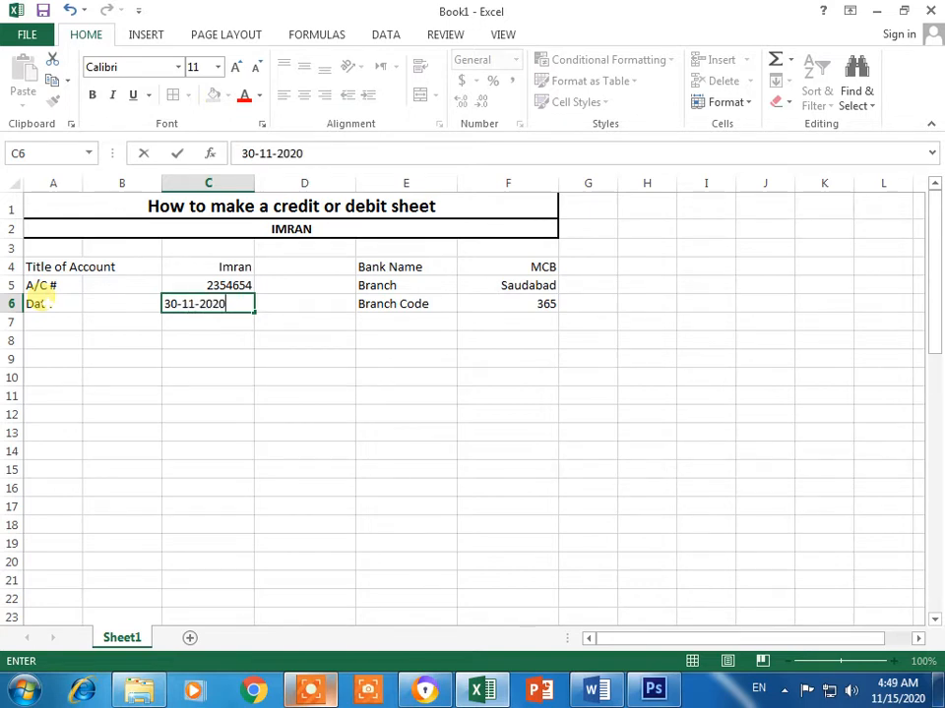
key("Return")
left_click(192, 307)
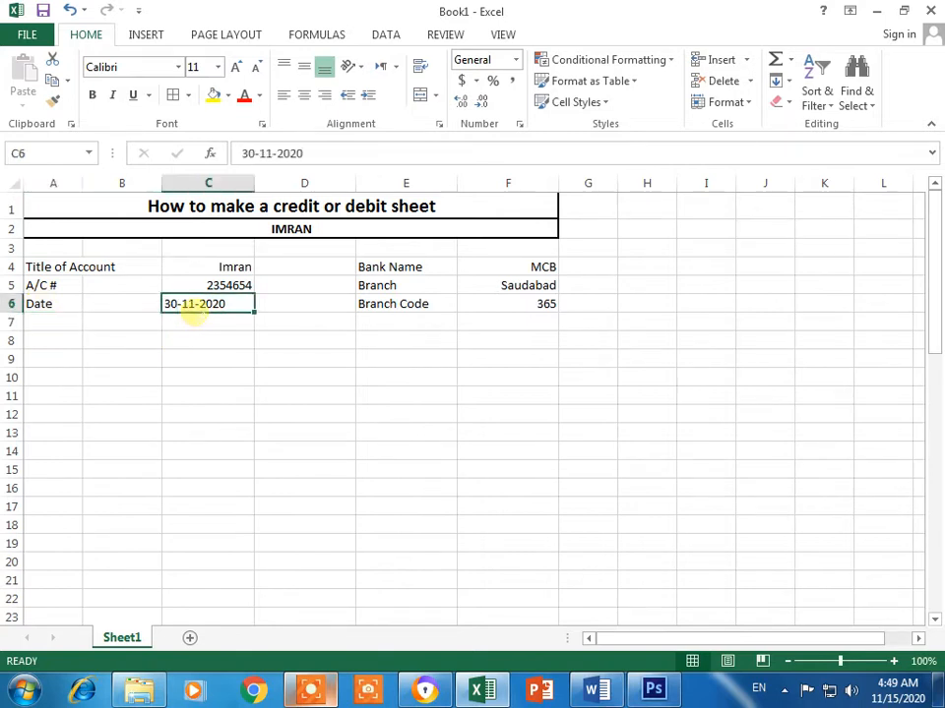
left_click(325, 94)
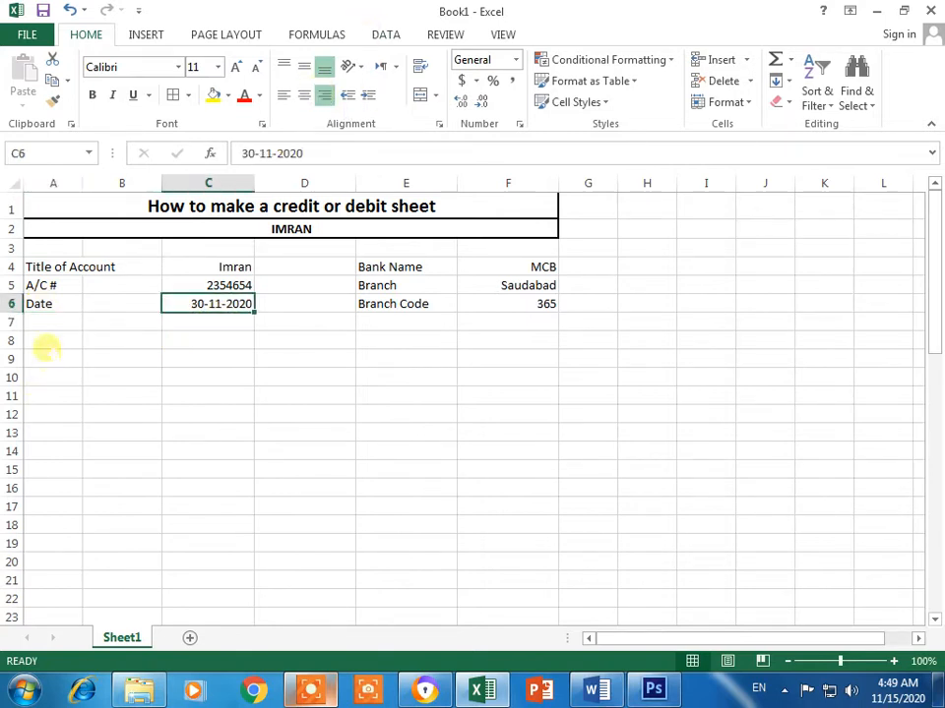
left_click(45, 344)
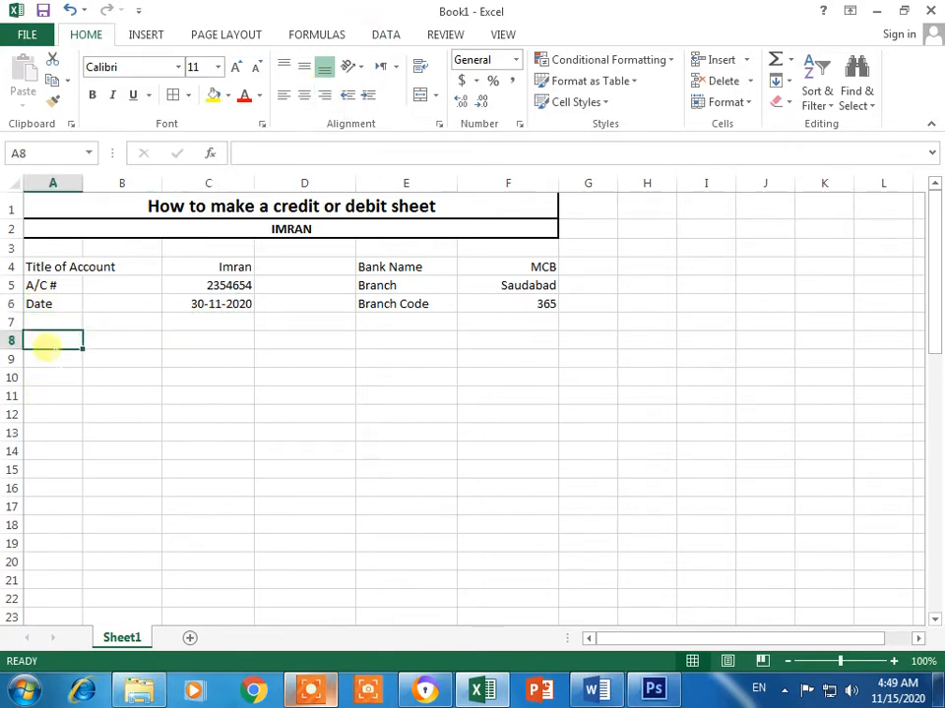
Step: Type headings S.No, Date, Description, Debit, Credit and Balance across A8:F8
type("S.n")
key("BackSpace")
type("No")
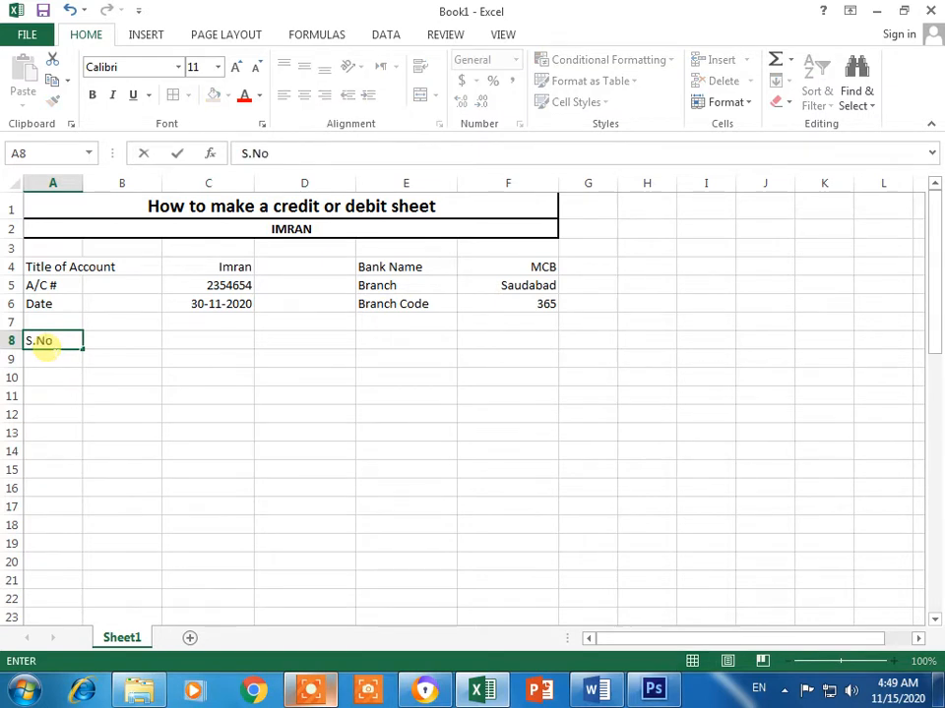
key("Tab")
type("Date")
key("Tab")
type("Description")
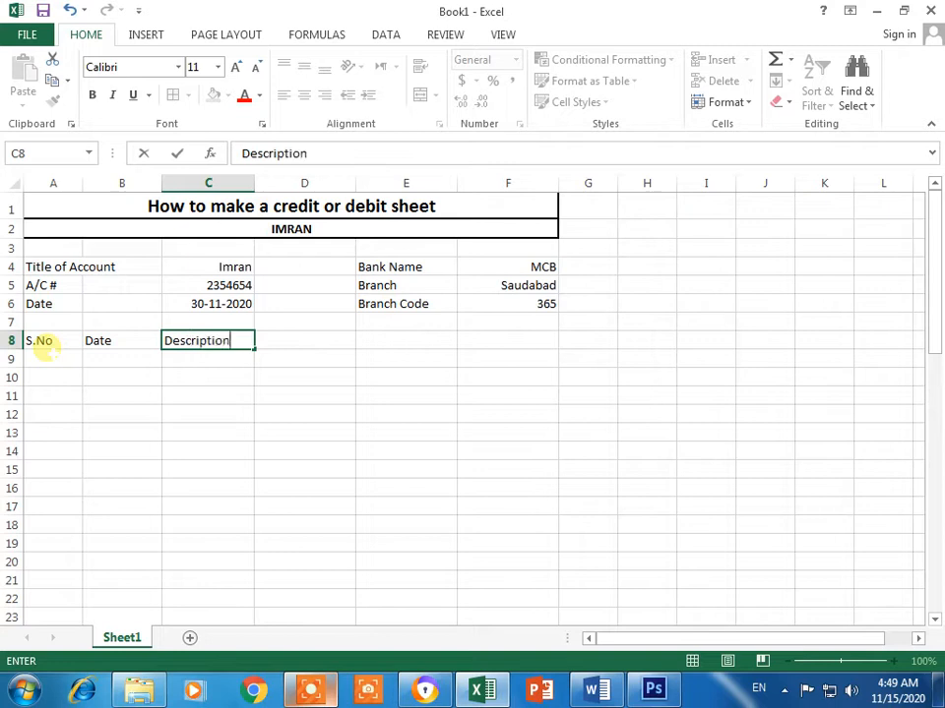
key("Tab")
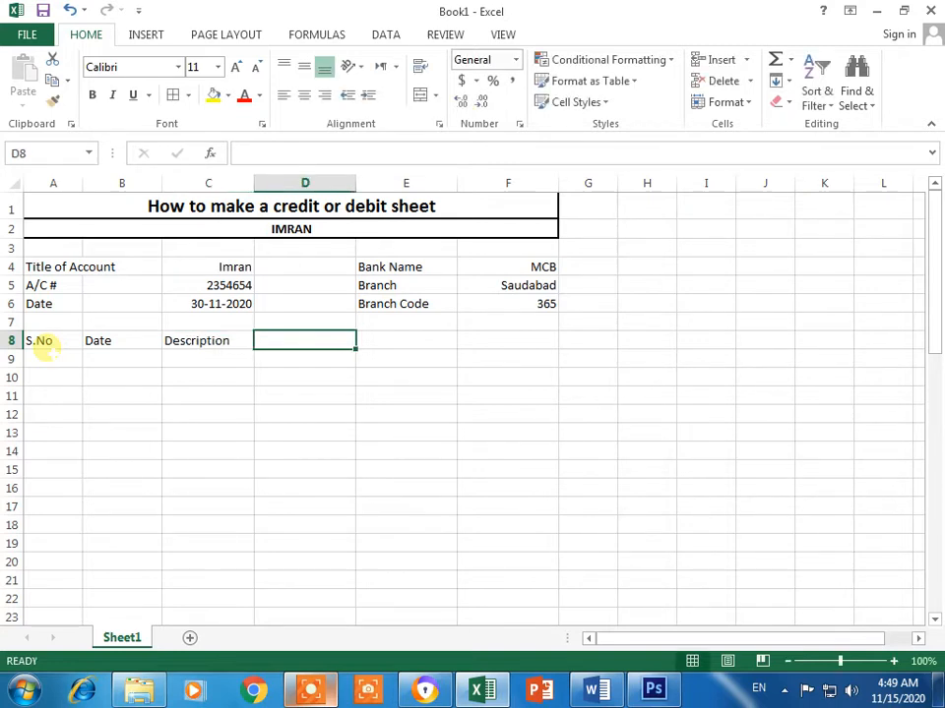
type("Debit")
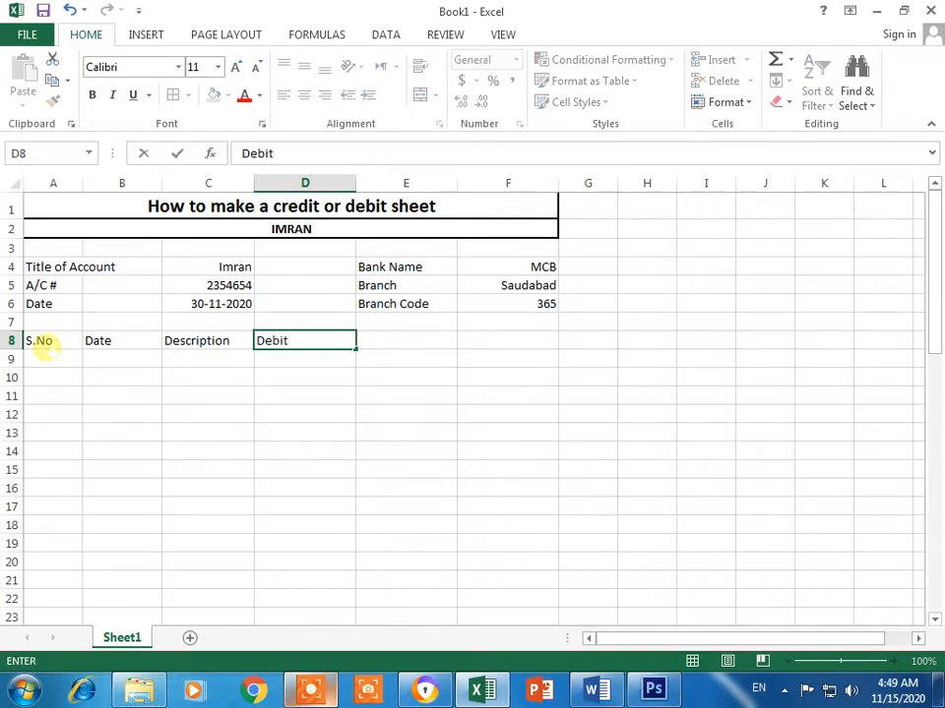
key("Tab")
type("Credit")
key("Tab")
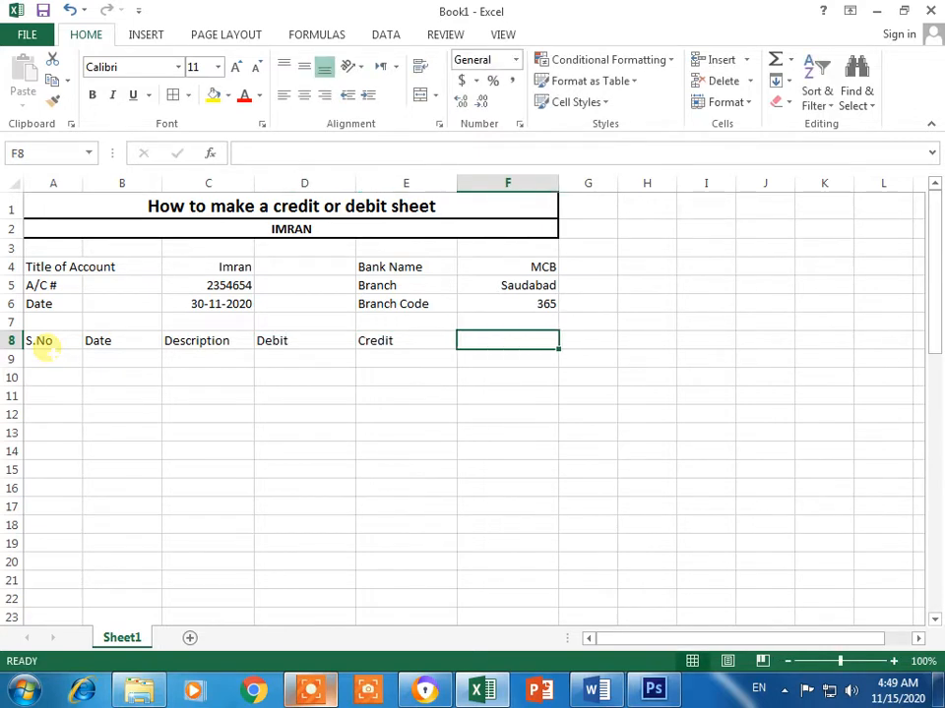
type("Balance")
key("Return")
Step: Enter 1 in A9 and fill it down as a numbered series
type("1")
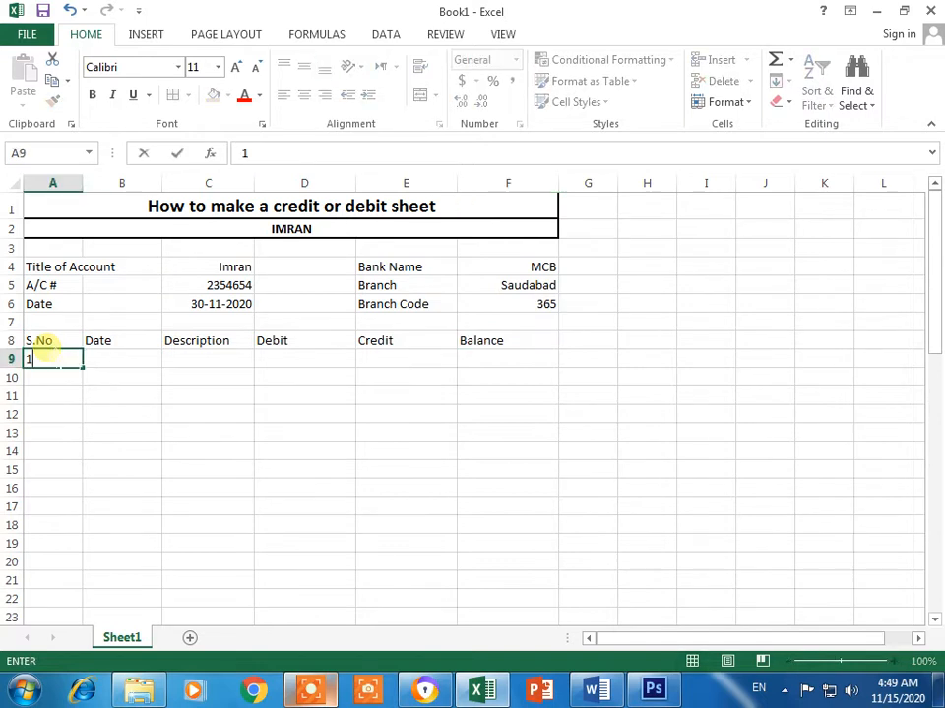
key("Return")
left_click(75, 361)
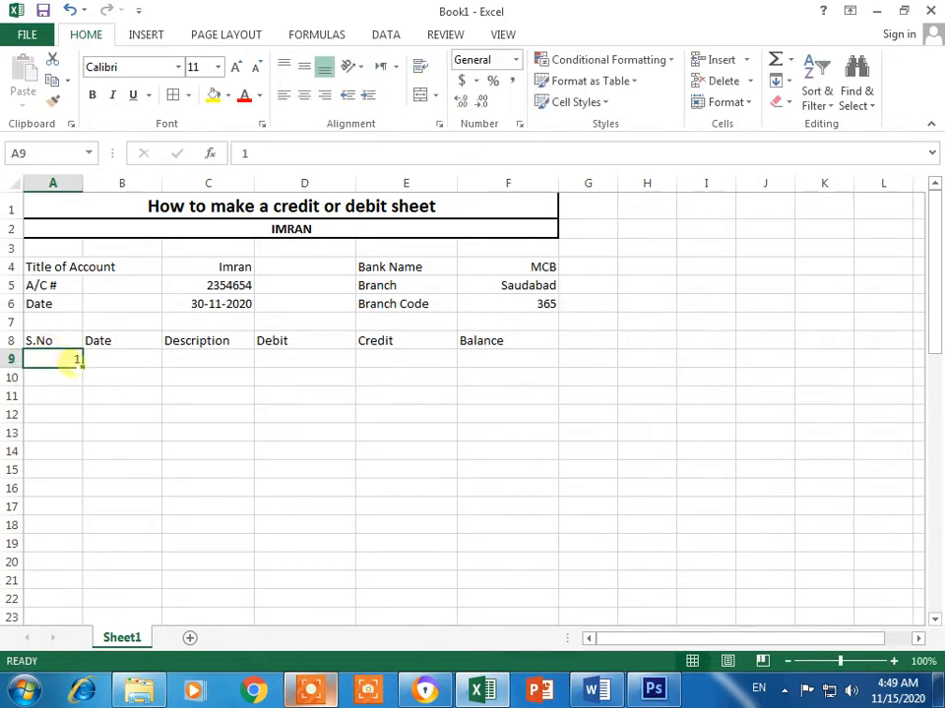
key("Return")
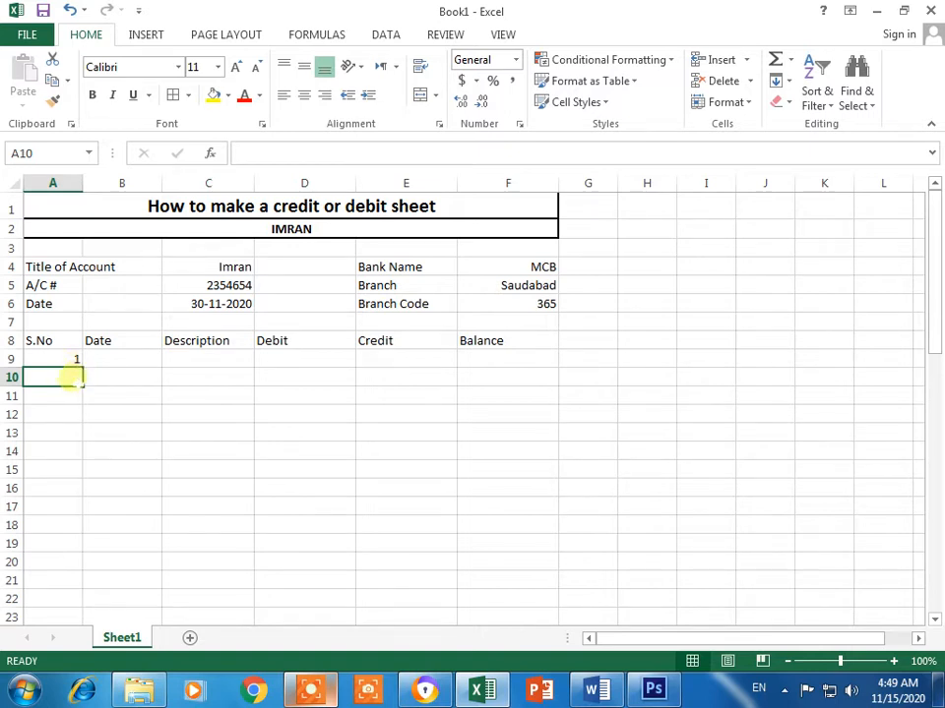
left_click(75, 362)
left_click_drag(77, 363, 61, 508)
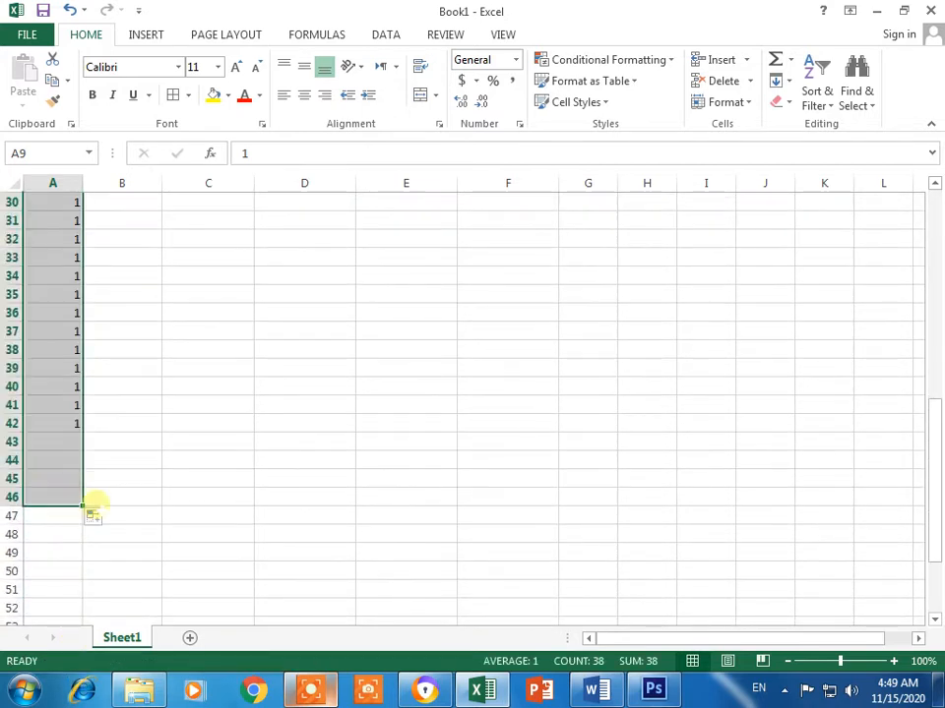
left_click(98, 519)
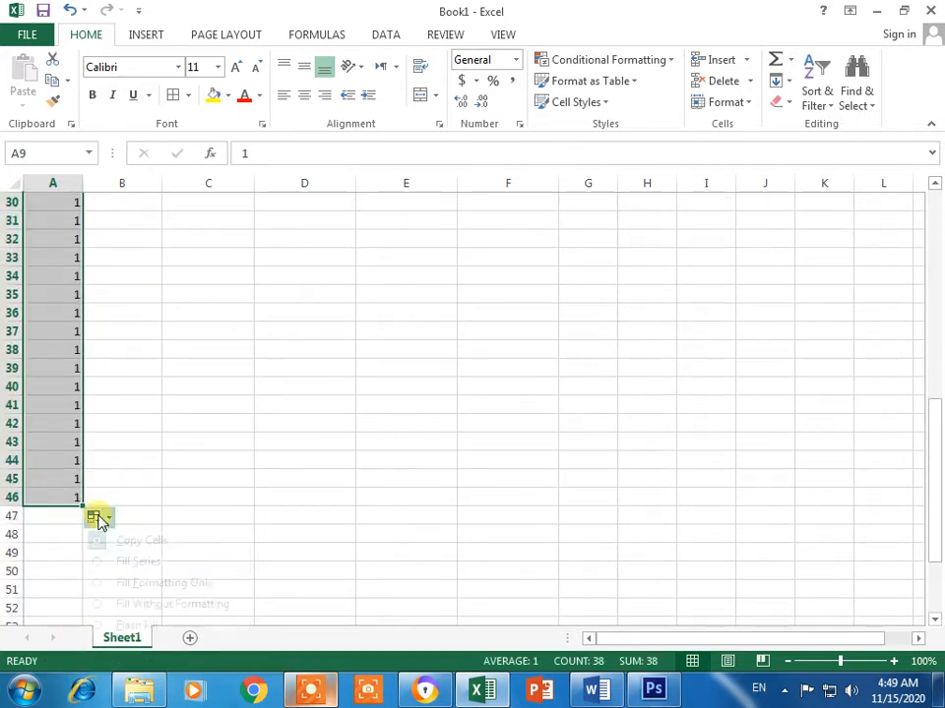
left_click(125, 562)
scroll(118, 457, "up", 7)
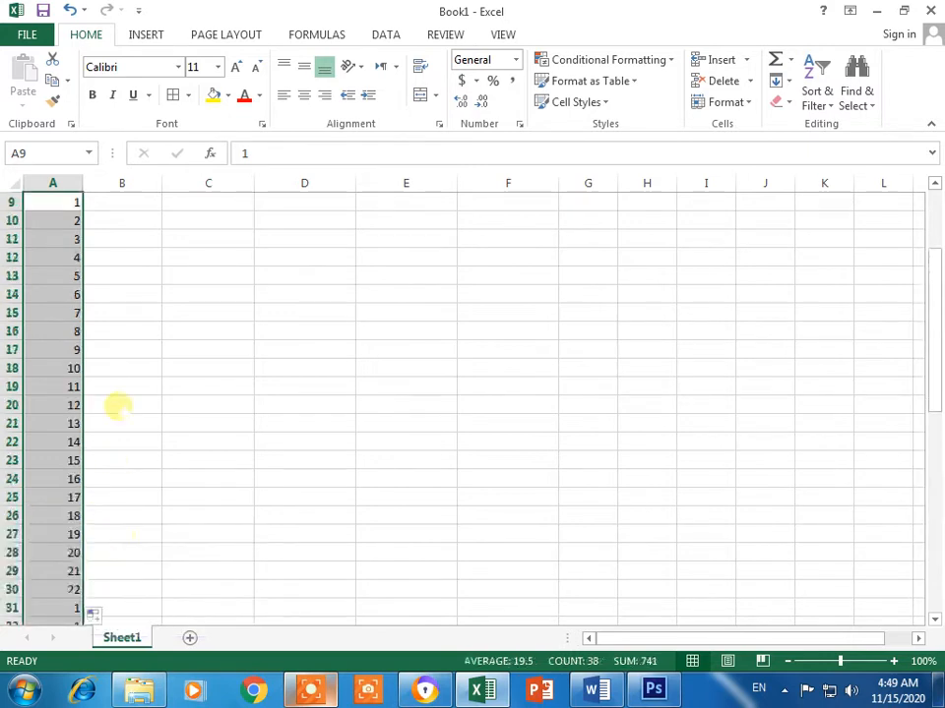
scroll(133, 453, "down", 5)
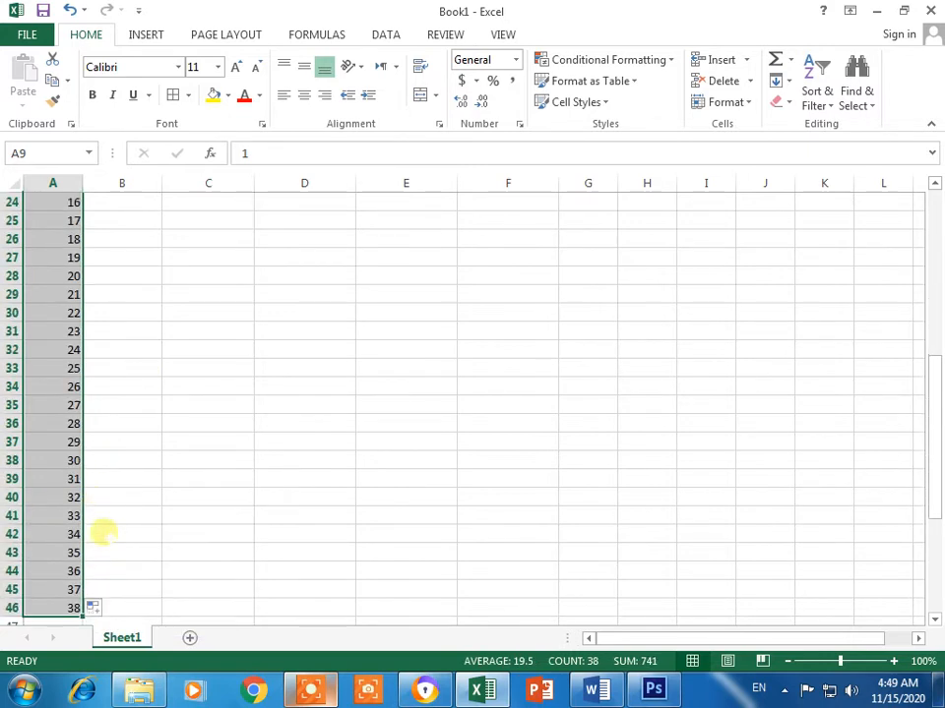
scroll(102, 536, "down", 1)
Step: Delete the surplus numbers 32 to 38 so the series ends at 31
left_click(90, 538)
left_click_drag(46, 515, 59, 571)
key("Delete")
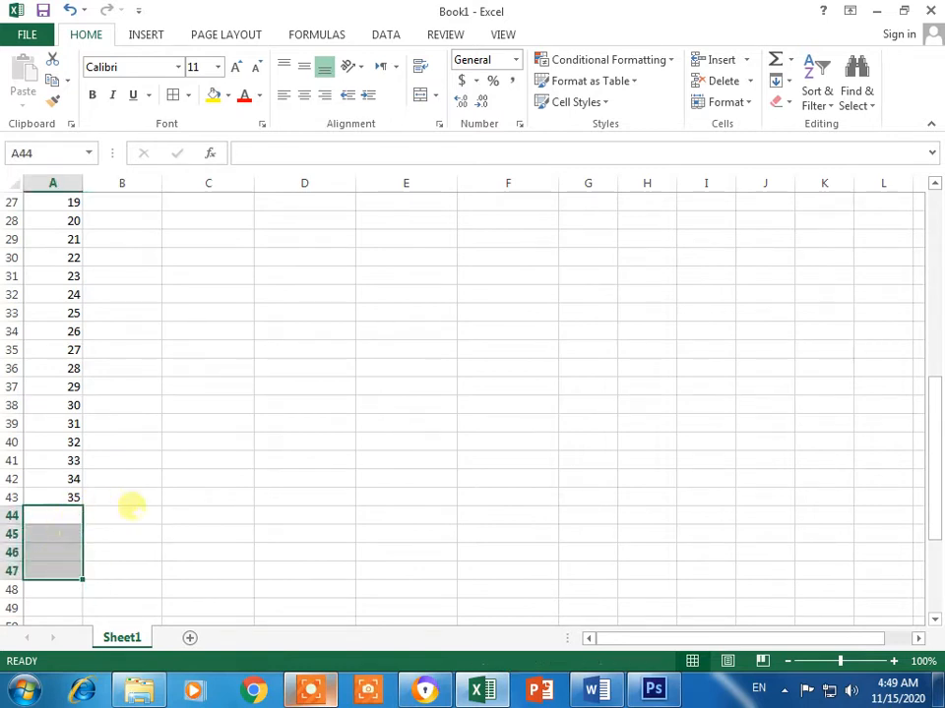
left_click(125, 512)
left_click(68, 497)
key("Delete")
left_click(69, 479)
key("Delete")
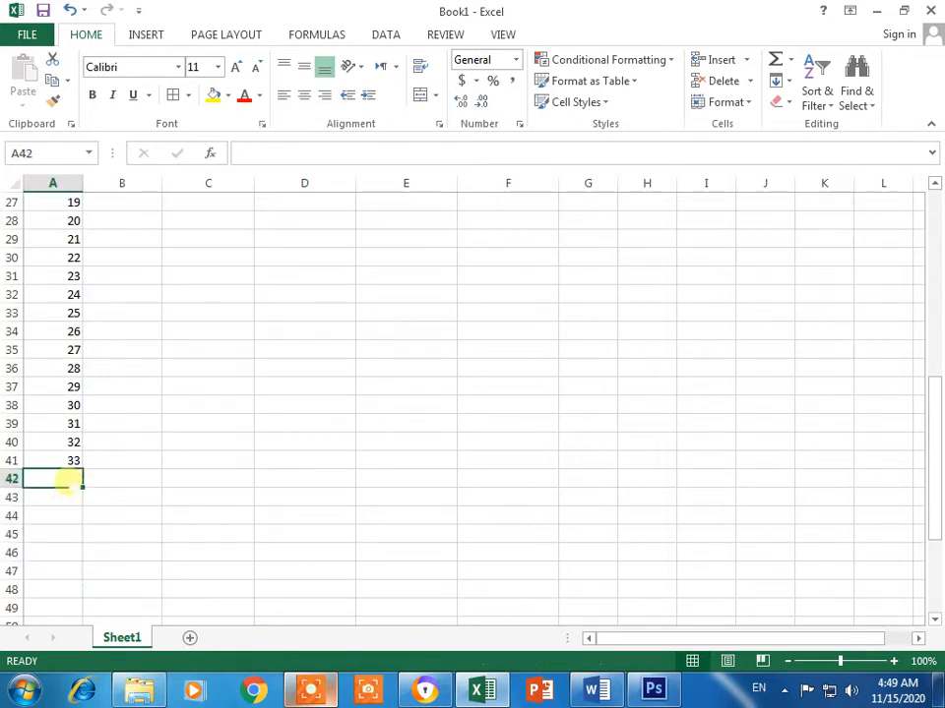
left_click(69, 459)
key("Delete")
left_click(71, 441)
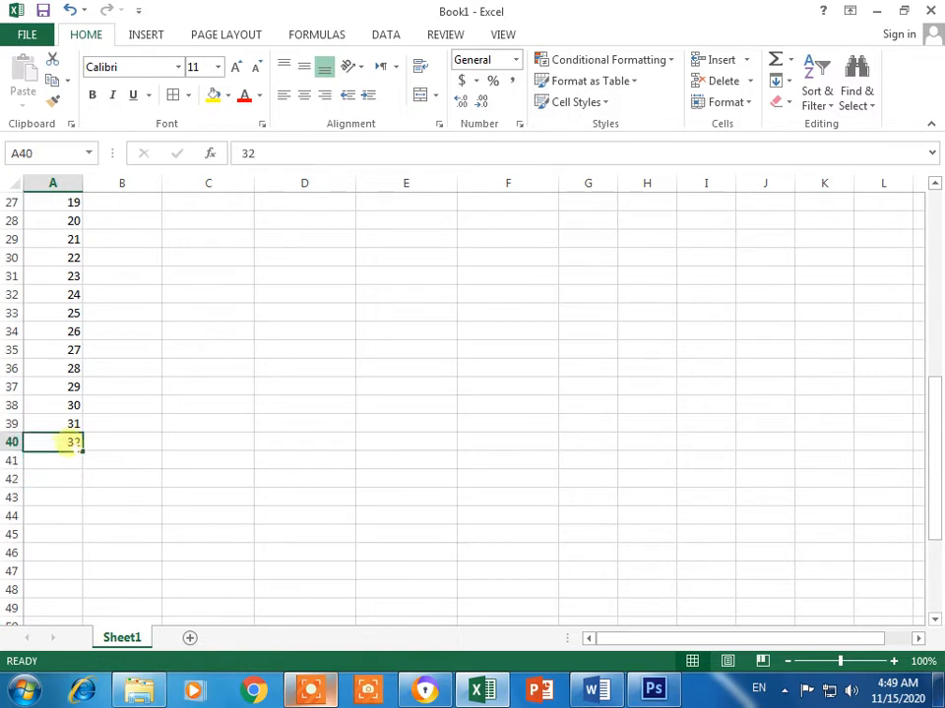
key("Delete")
left_click(128, 404)
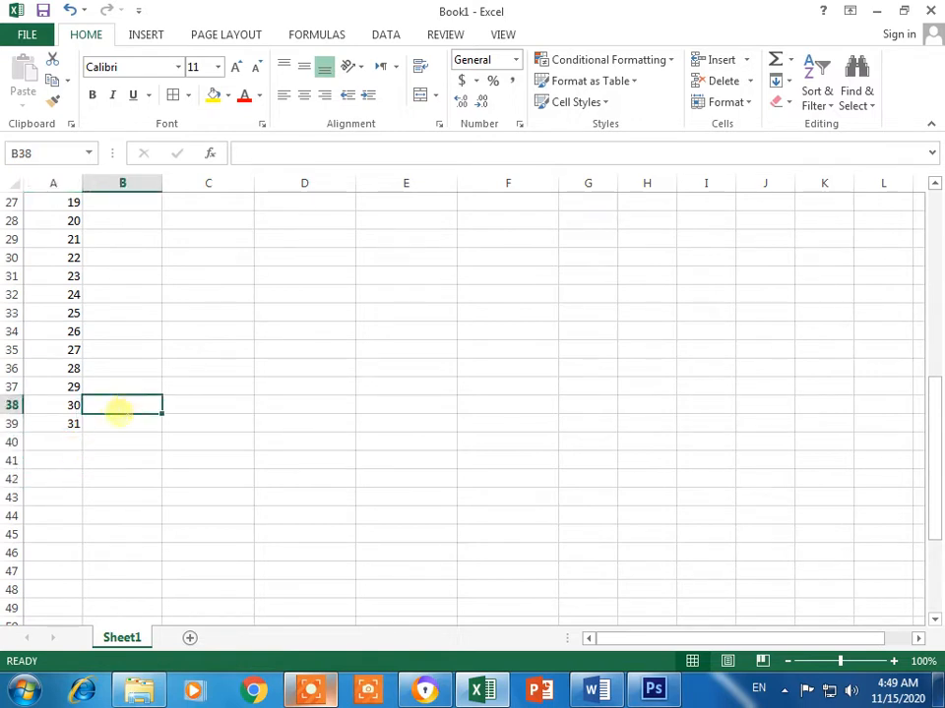
scroll(128, 405, "up", 8)
left_click(108, 346)
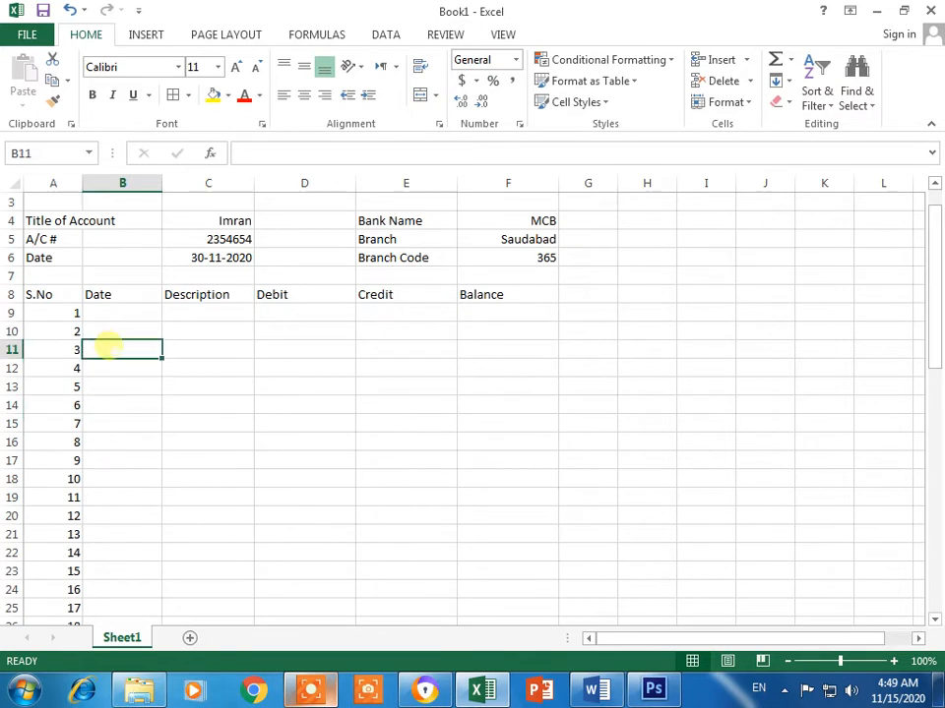
left_click(109, 313)
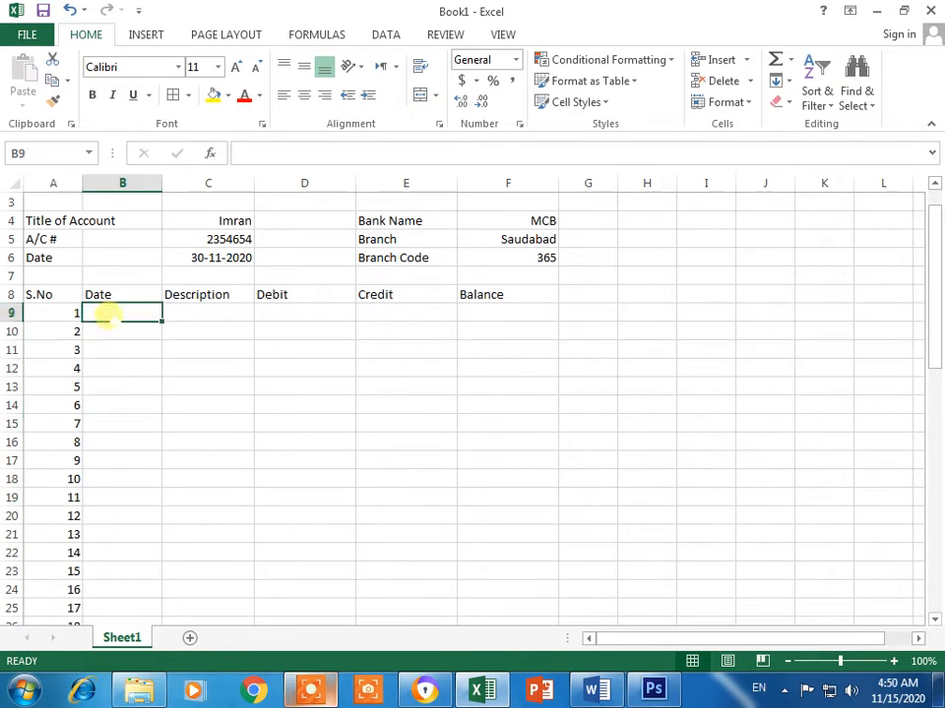
Step: Enter 31-10-2020 in B9 as the first transaction date
scroll(109, 380, "down", 8)
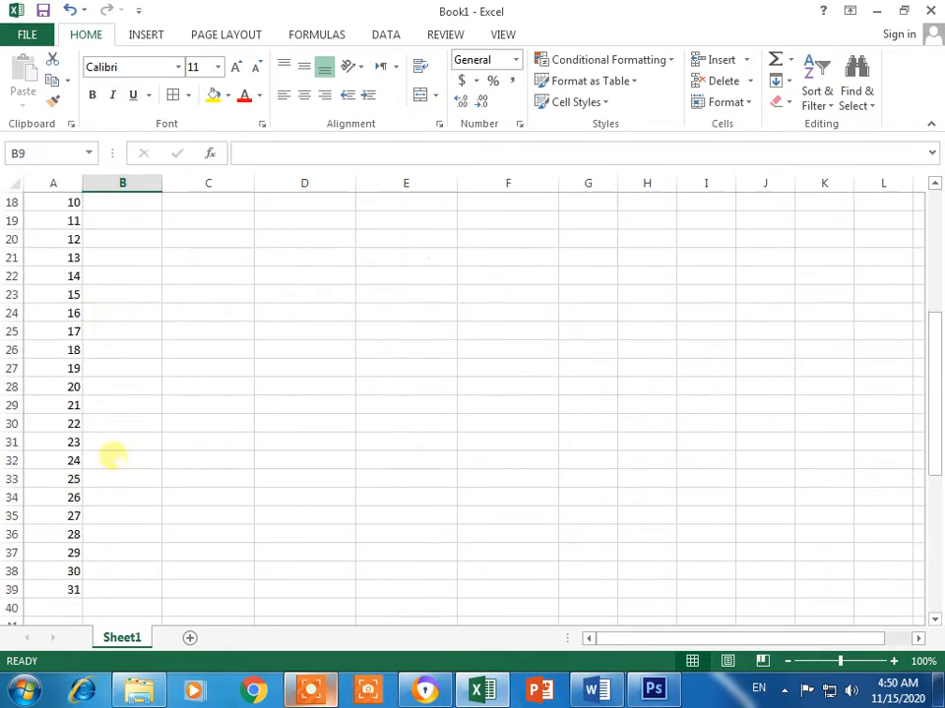
scroll(130, 523, "up", 9)
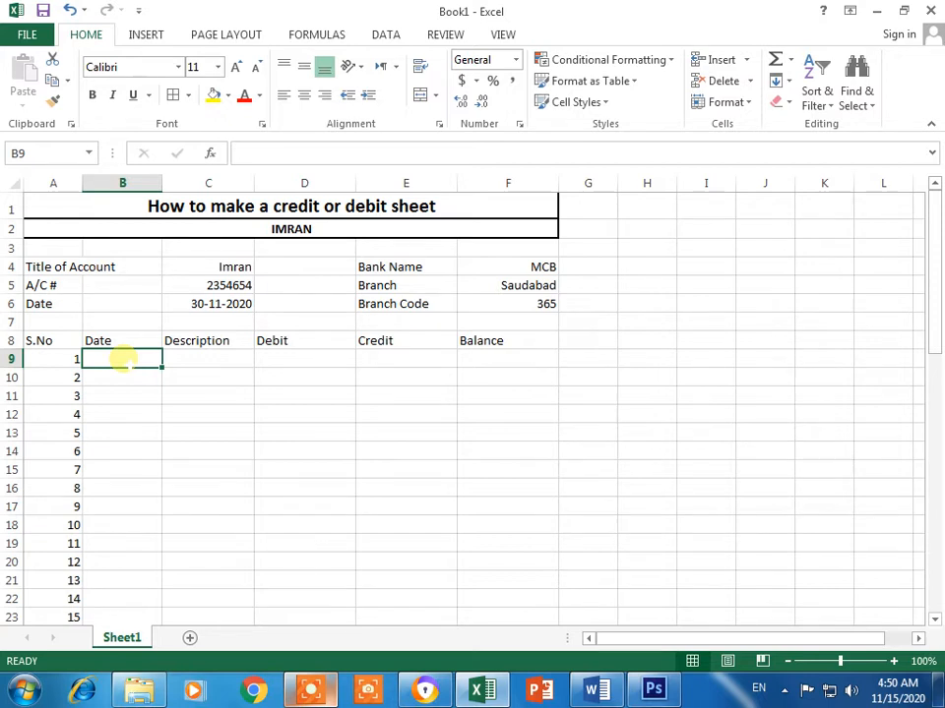
type("3")
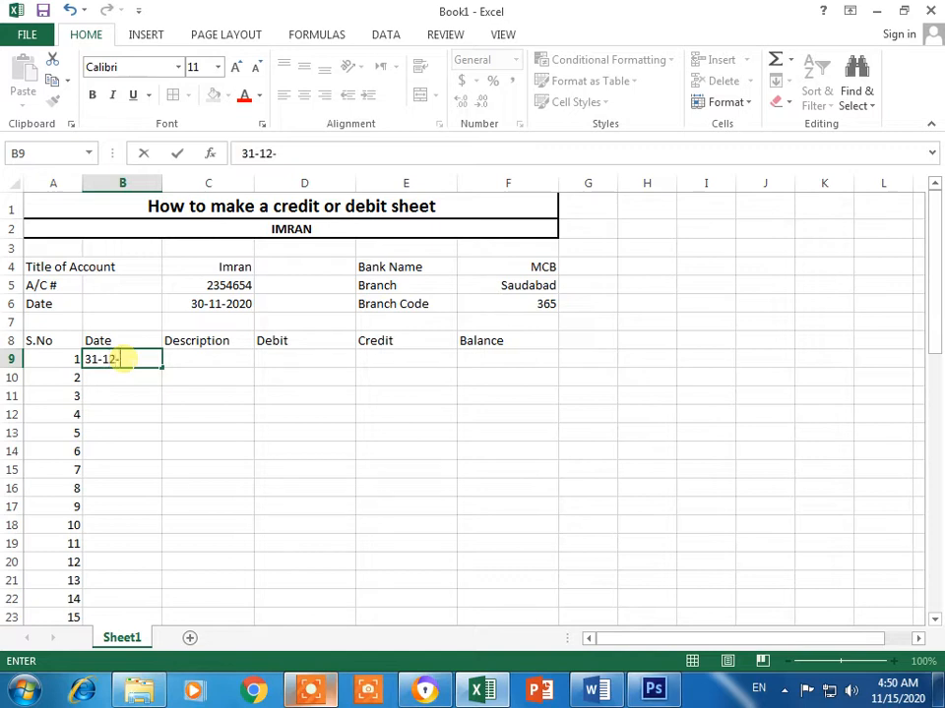
type("1-10-2020")
key("Return")
left_click(134, 364)
Step: Apply the 14-Mar-2012 Date format to cell B9 through Format Cells
right_click(138, 361)
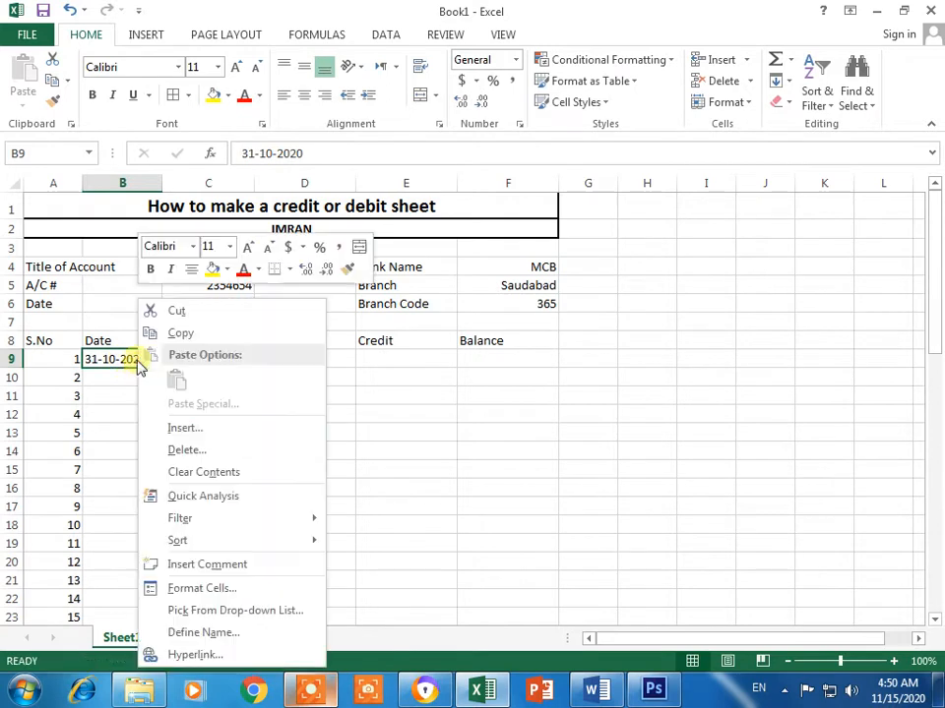
left_click(201, 589)
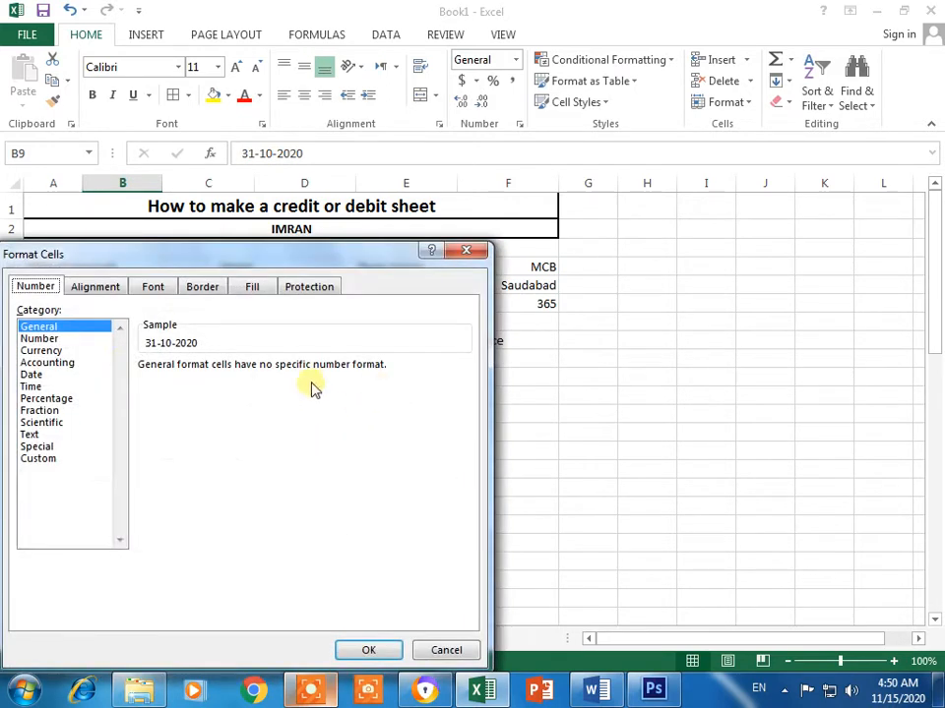
left_click(40, 376)
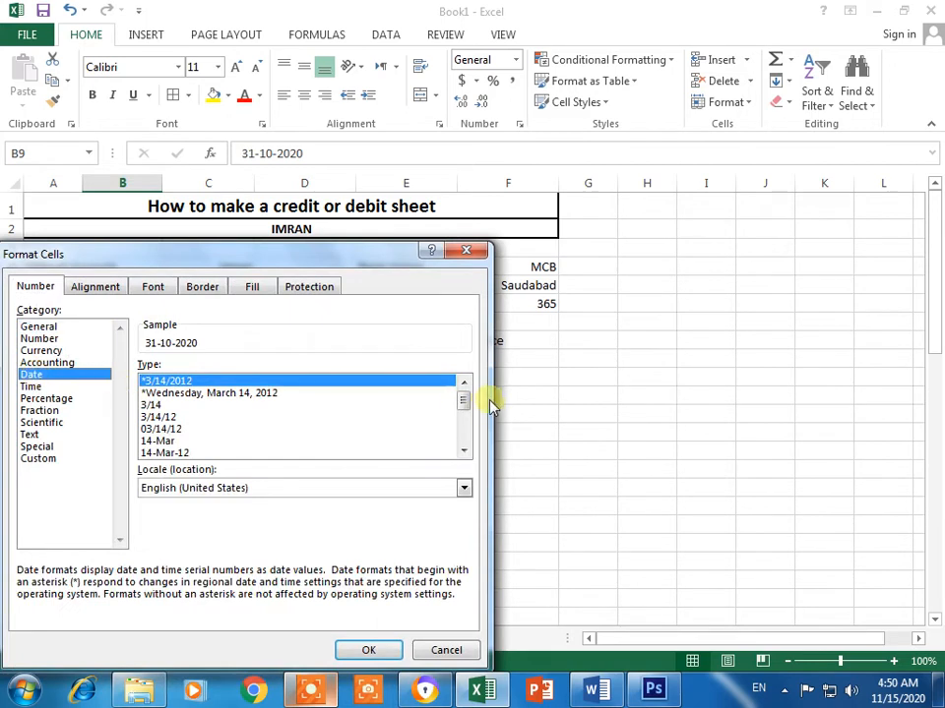
left_click_drag(465, 408, 467, 435)
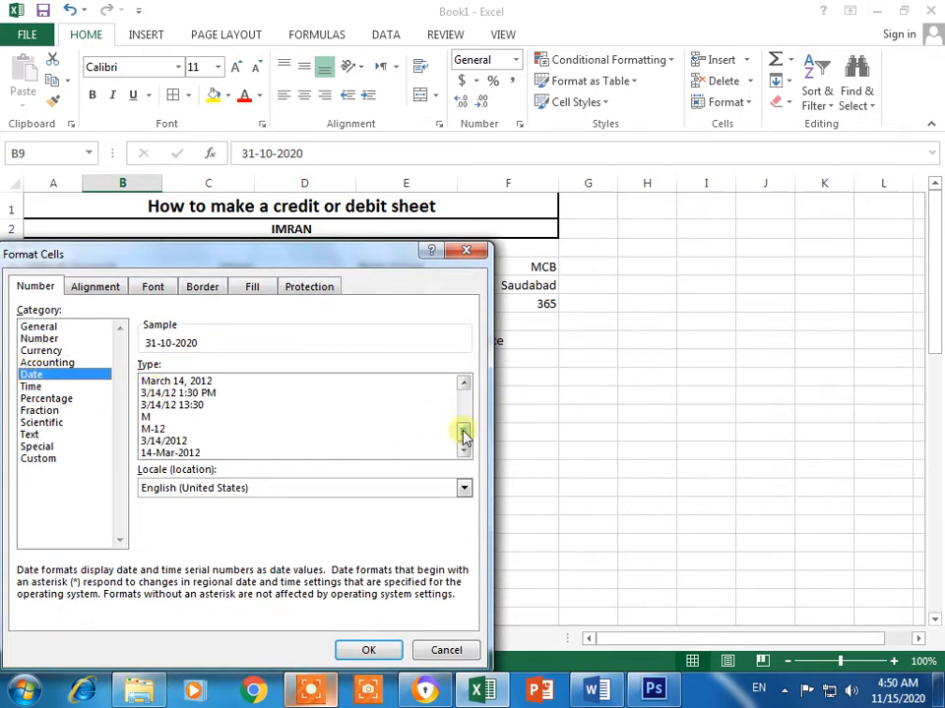
left_click(196, 453)
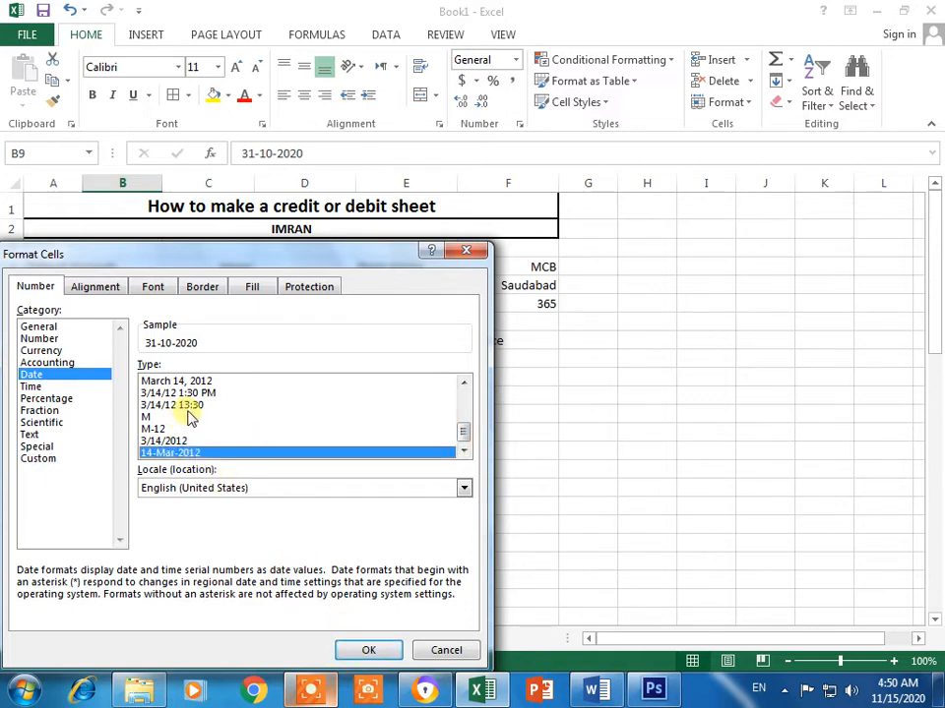
left_click(362, 651)
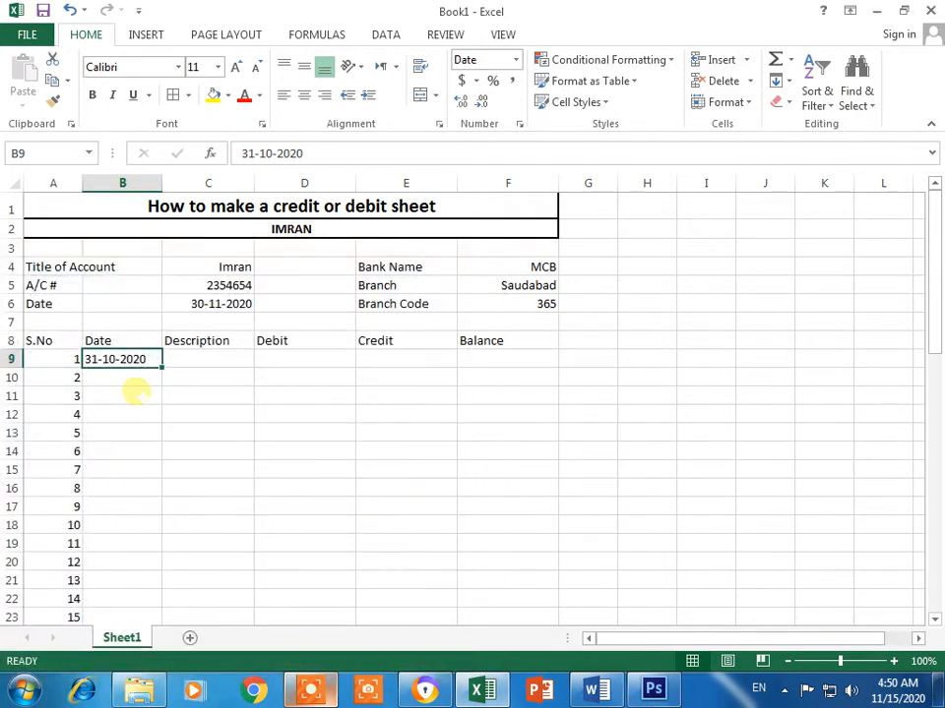
left_click(131, 391)
Step: Re-enter B9 as 10-31-2020 so it displays 31-Oct-2020
left_click(128, 361)
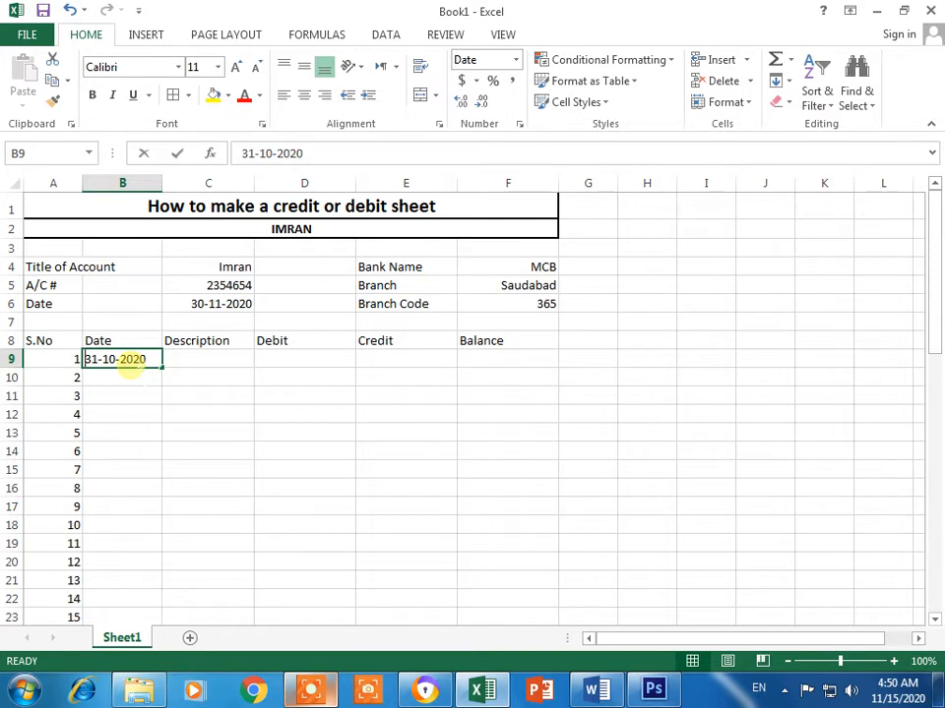
type("10-3")
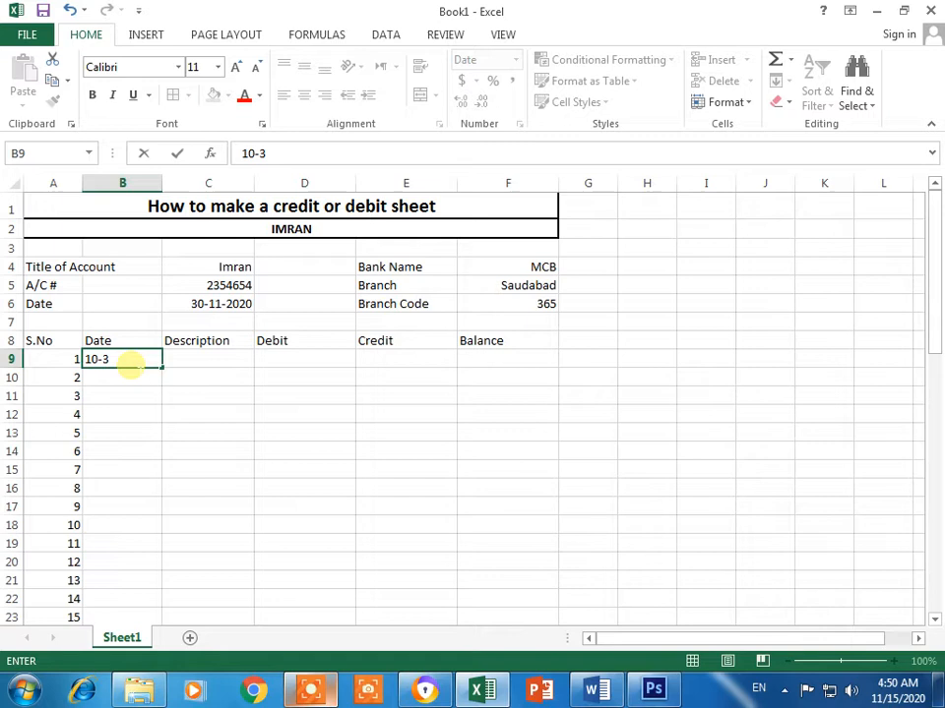
type("1-2020")
key("Return")
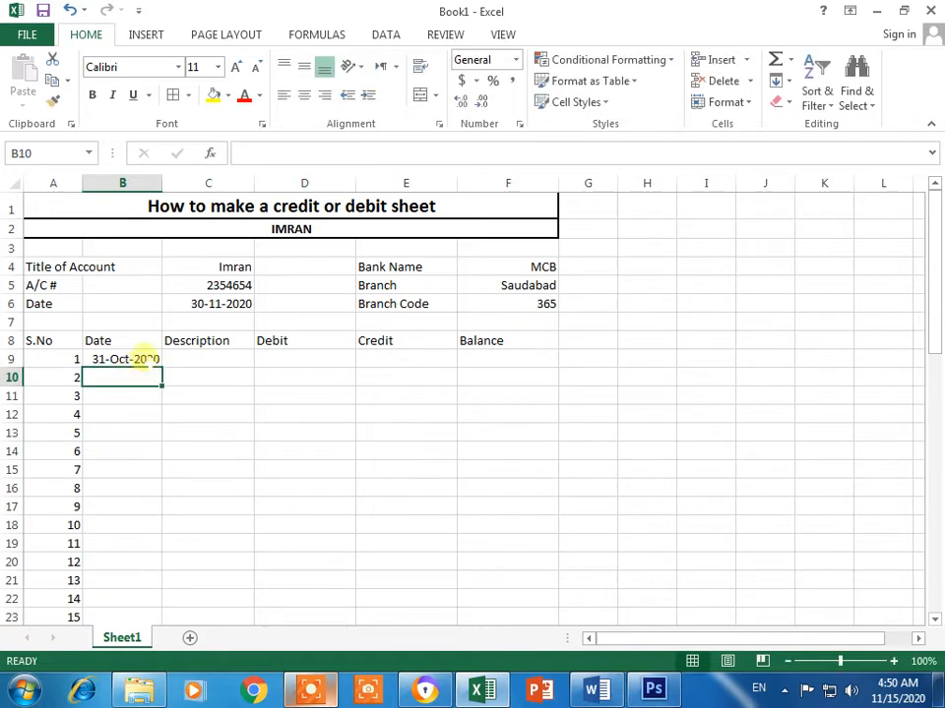
Step: Fill consecutive daily dates down to row 39, ending at 30-Nov-2020
left_click(147, 361)
left_click_drag(161, 368, 152, 596)
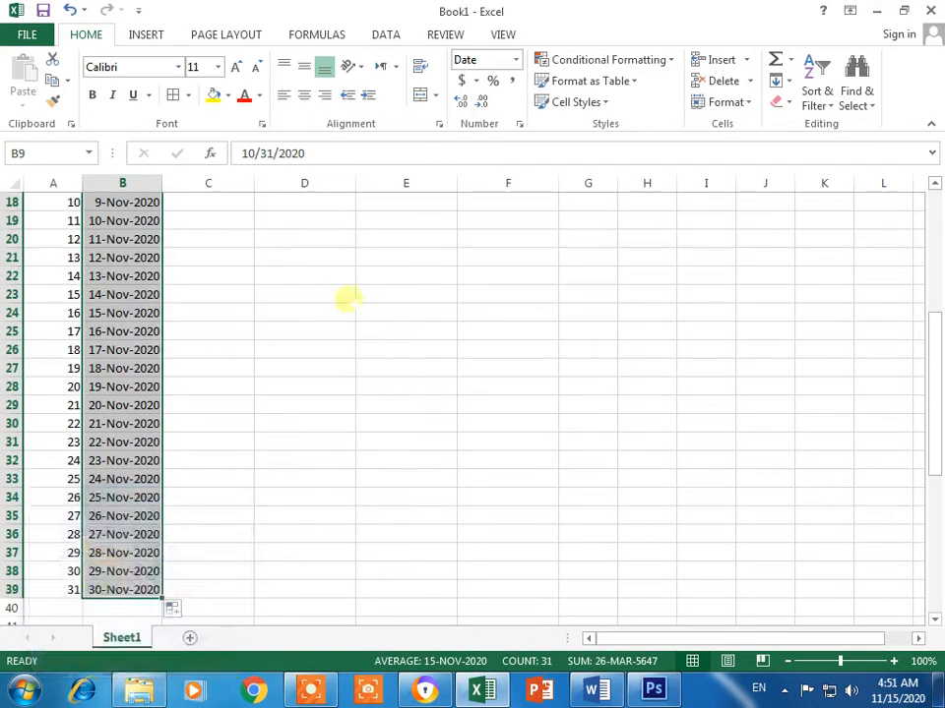
left_click(346, 298)
scroll(285, 335, "up", 5)
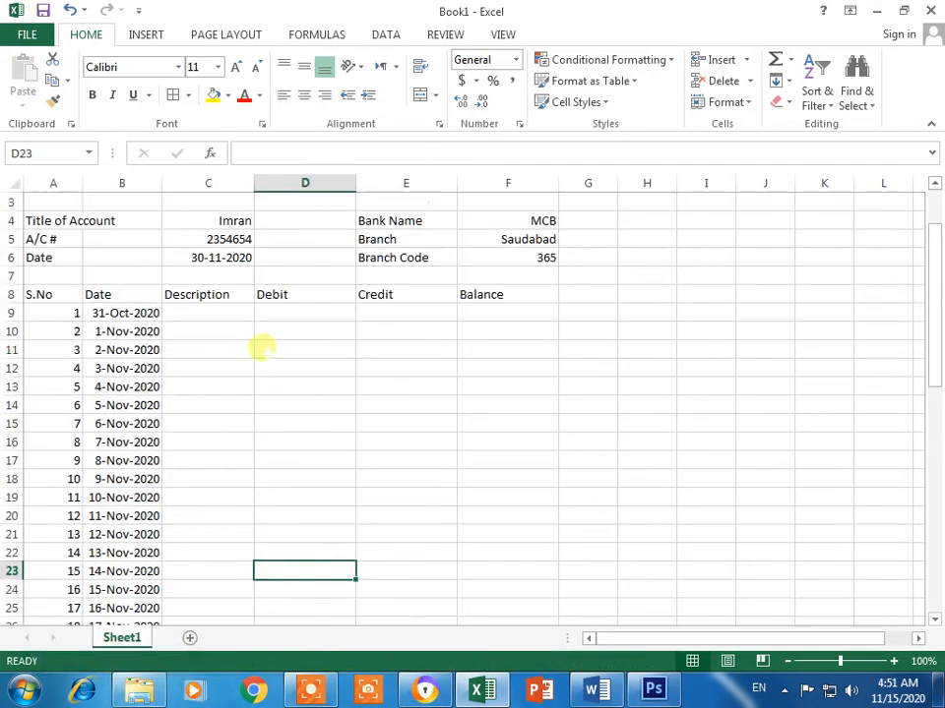
Step: Type Cash, Deposit and Transfer in C9:C11
left_click(180, 315)
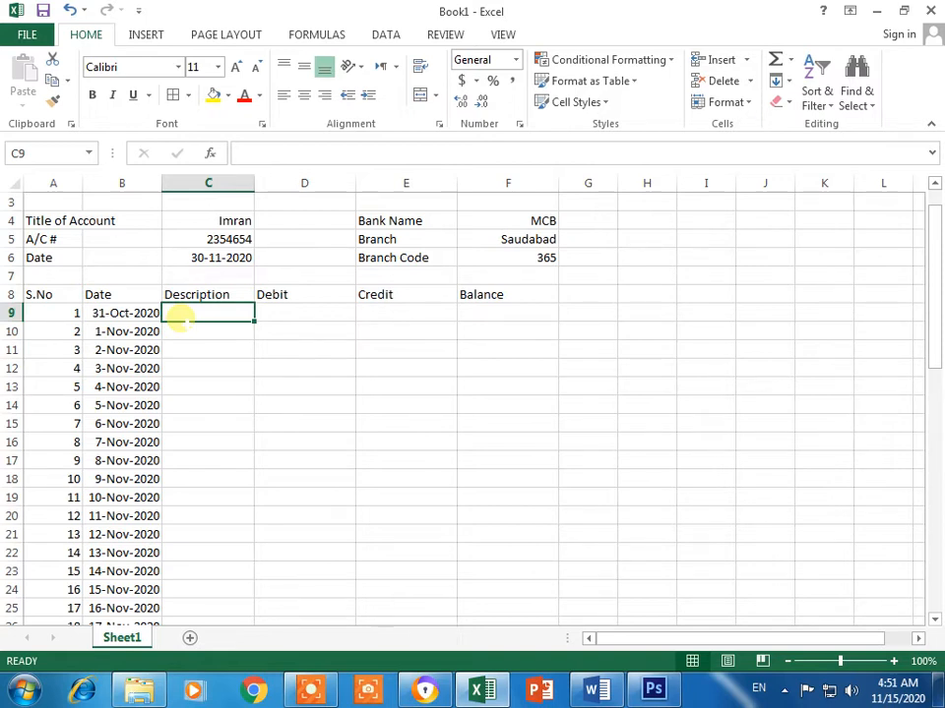
type("Cash")
key("Return")
type("D")
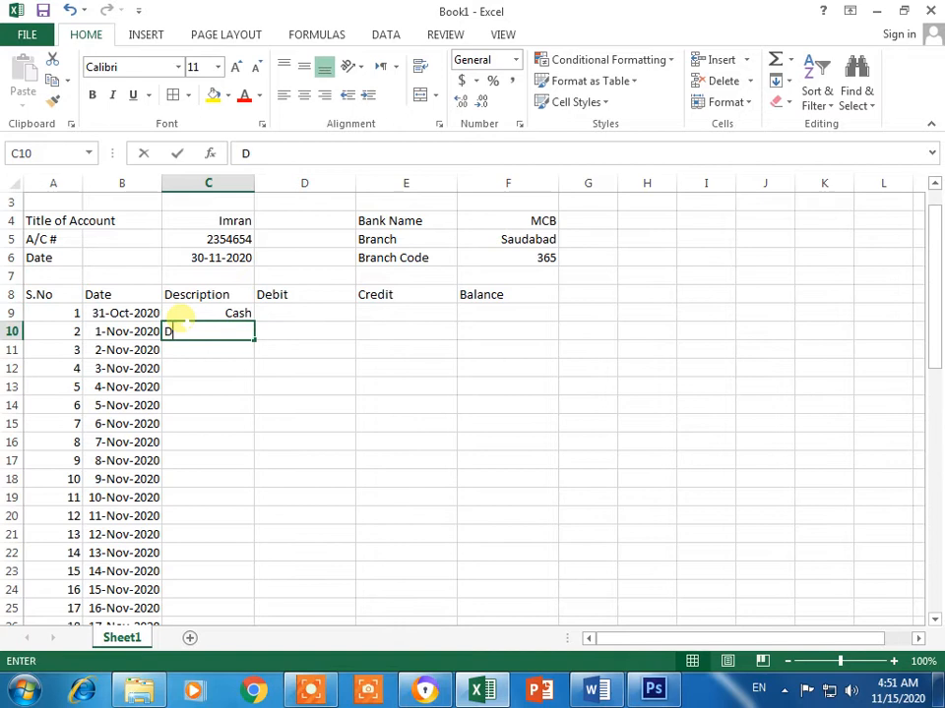
type("eposit")
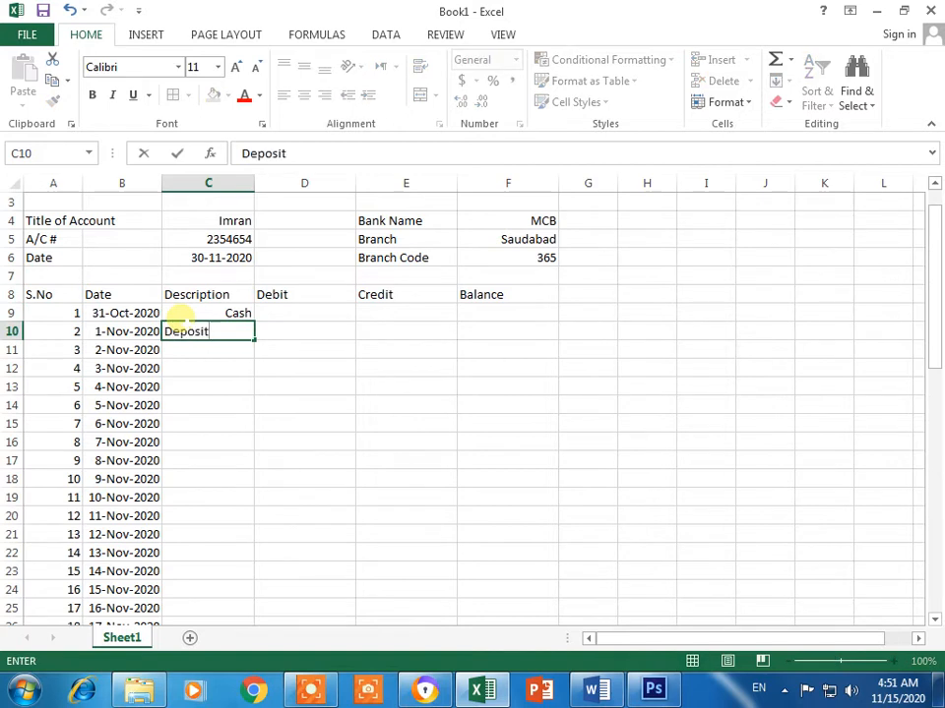
key("Return")
type("Transfe")
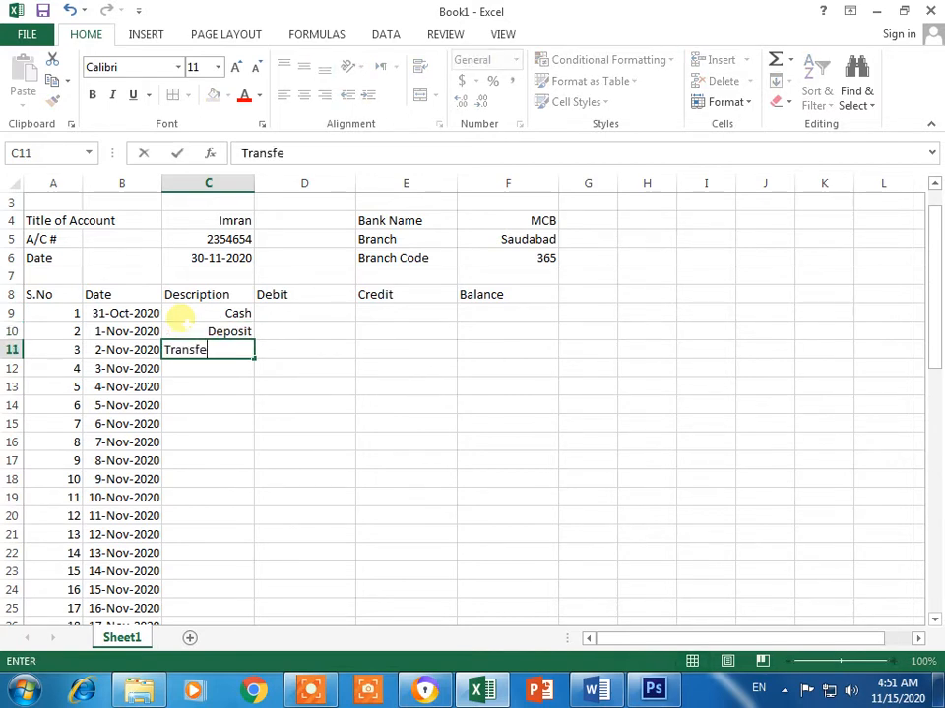
type("r")
key("Return")
Step: Repeat the three descriptions down to row 39 and left-align them
left_click_drag(190, 313, 201, 360)
left_click(209, 408)
left_click_drag(208, 314, 232, 352)
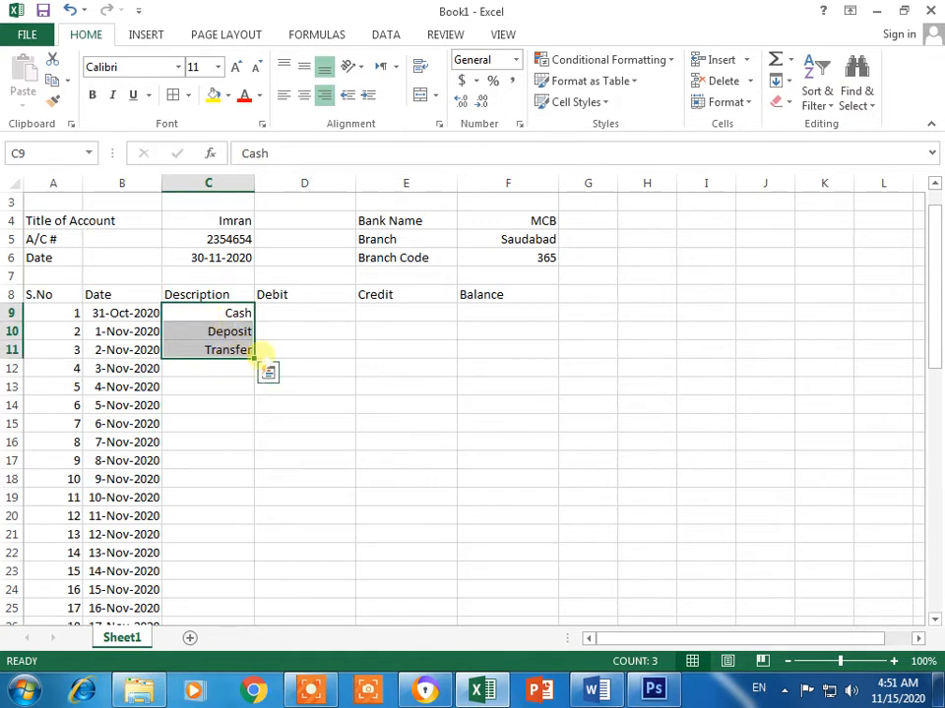
left_click_drag(243, 356, 237, 595)
scroll(327, 319, "up", 6)
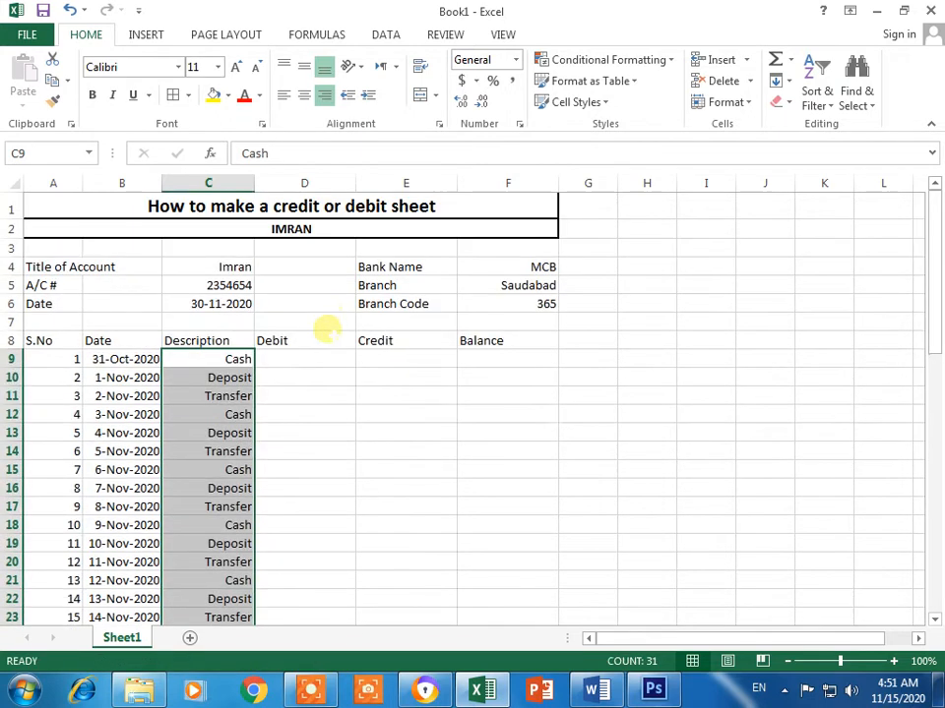
left_click(282, 95)
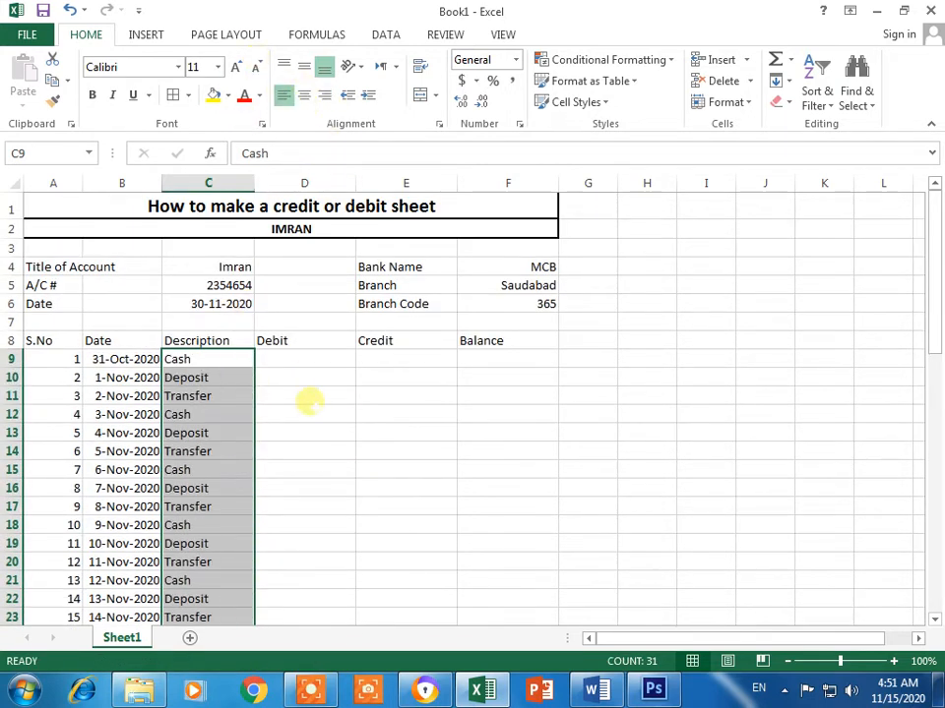
Step: Enter 50000 as the opening balance in Balance cell F9
left_click(405, 543)
left_click(307, 362)
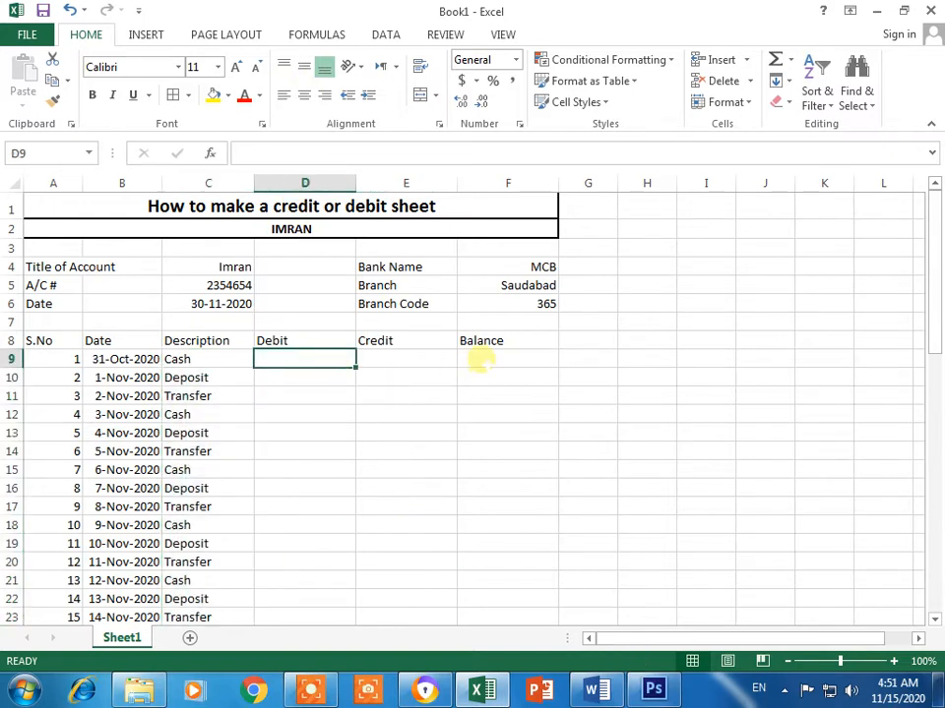
left_click(480, 361)
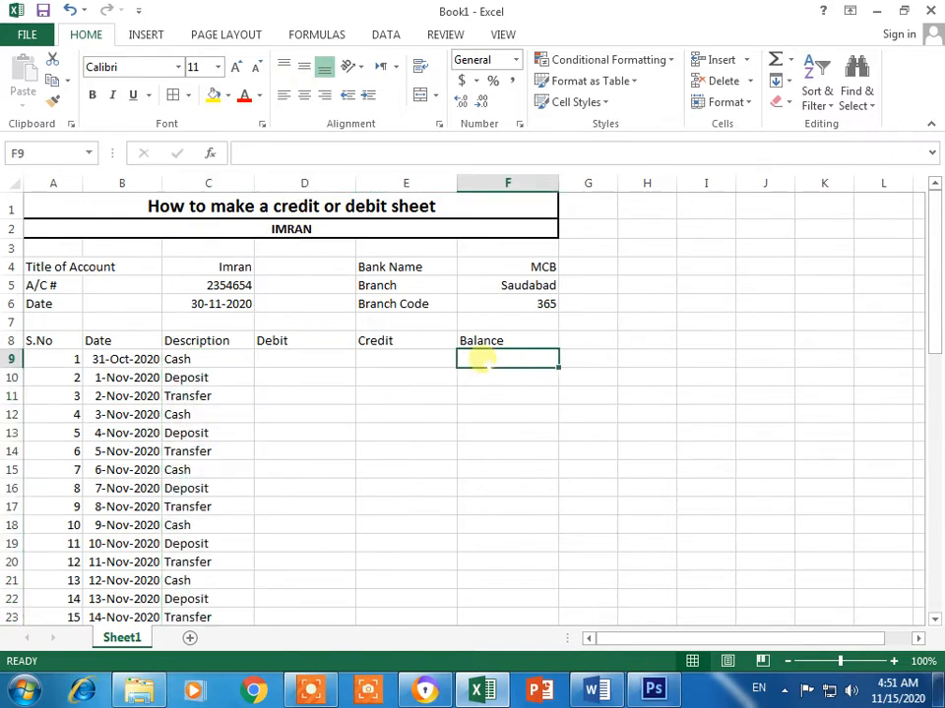
type("50000")
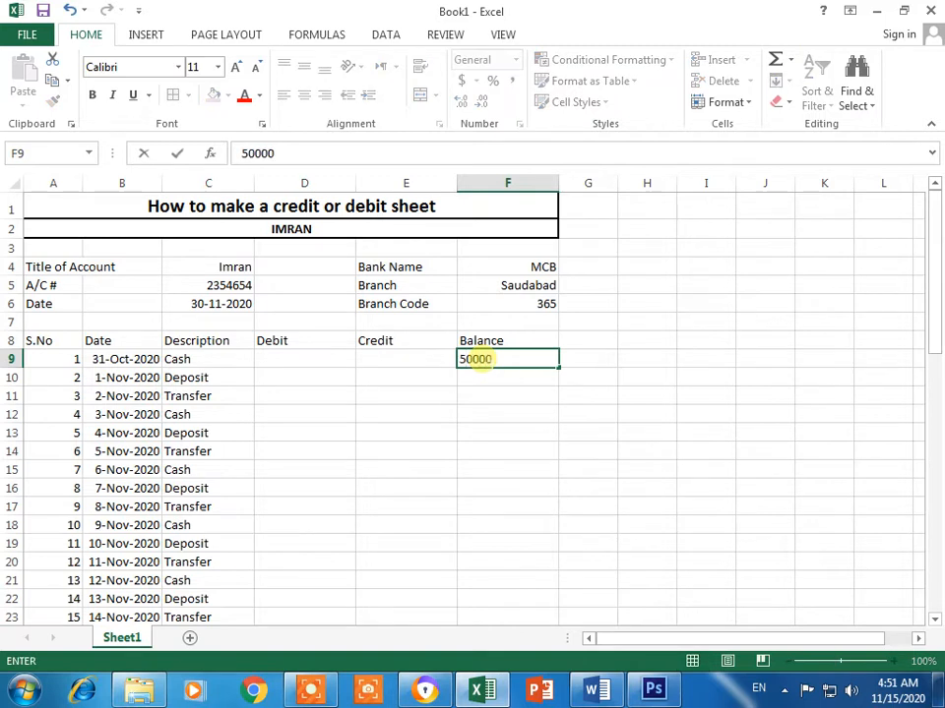
key("Return")
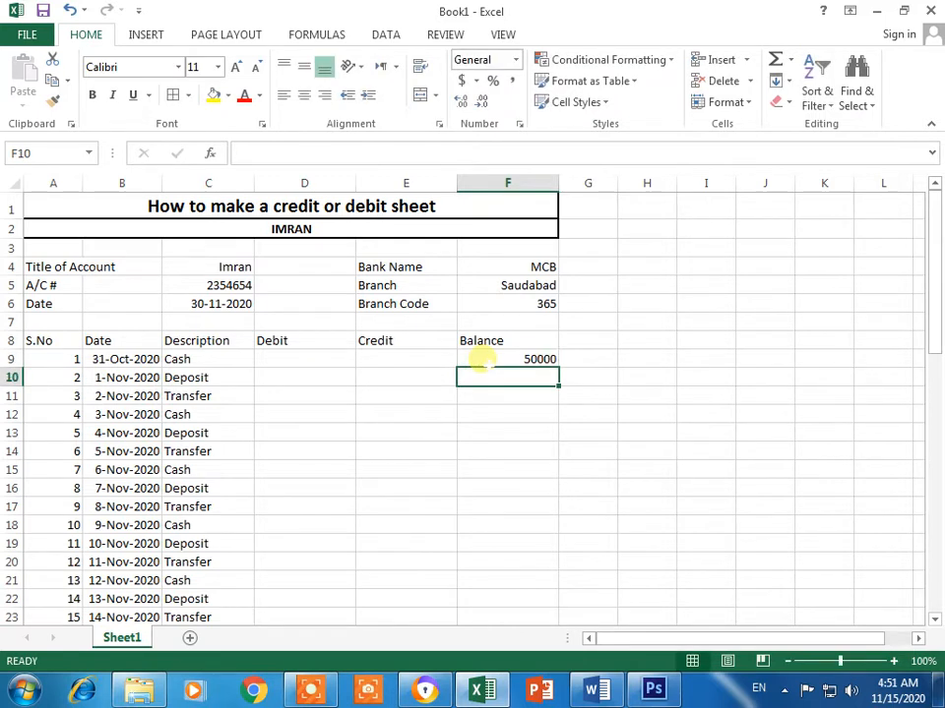
Step: Apply Comma Style to the opening balance so it shows 50,000.00
left_click(482, 361)
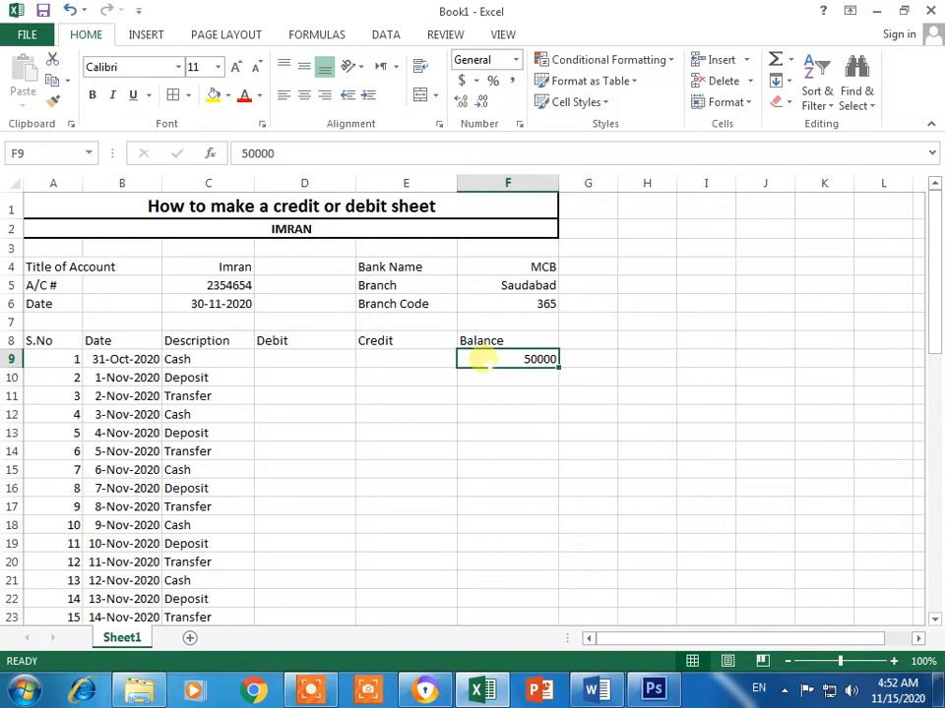
left_click(510, 86)
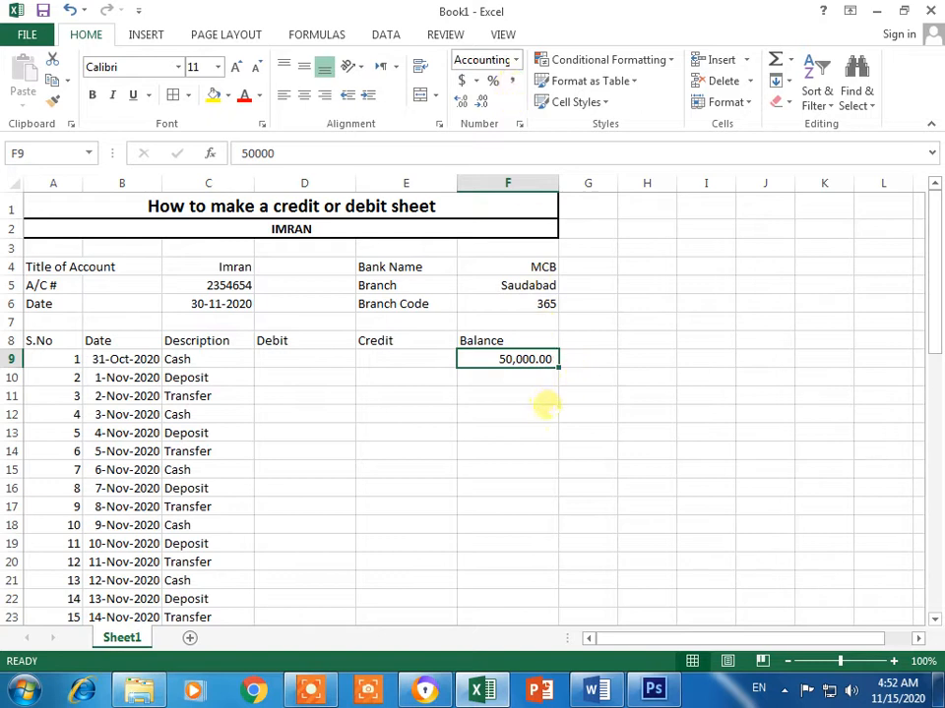
left_click(399, 373)
left_click(323, 365)
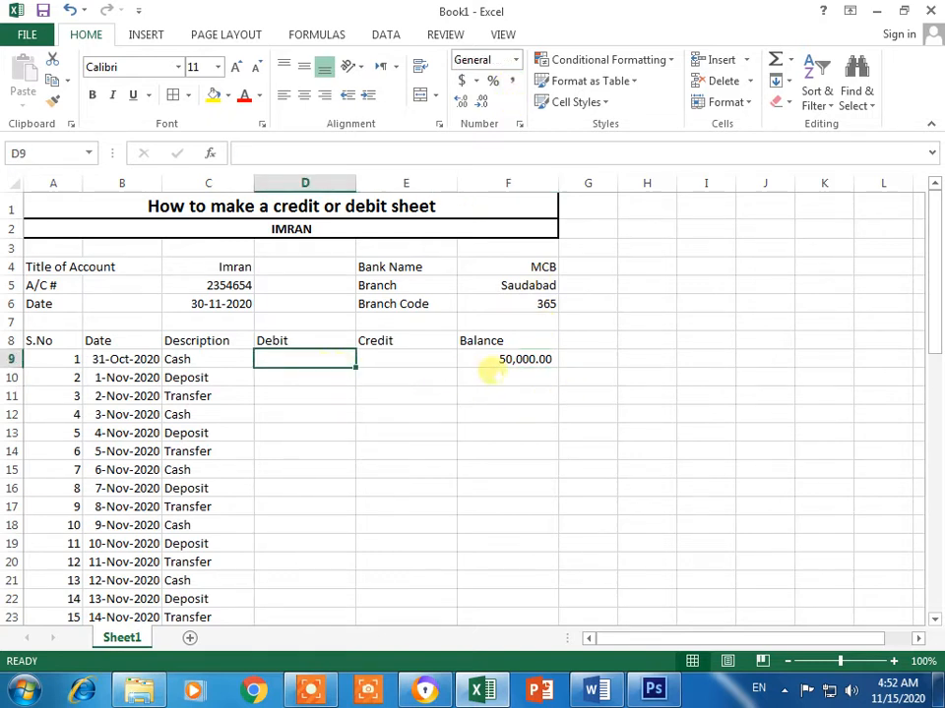
left_click(492, 366)
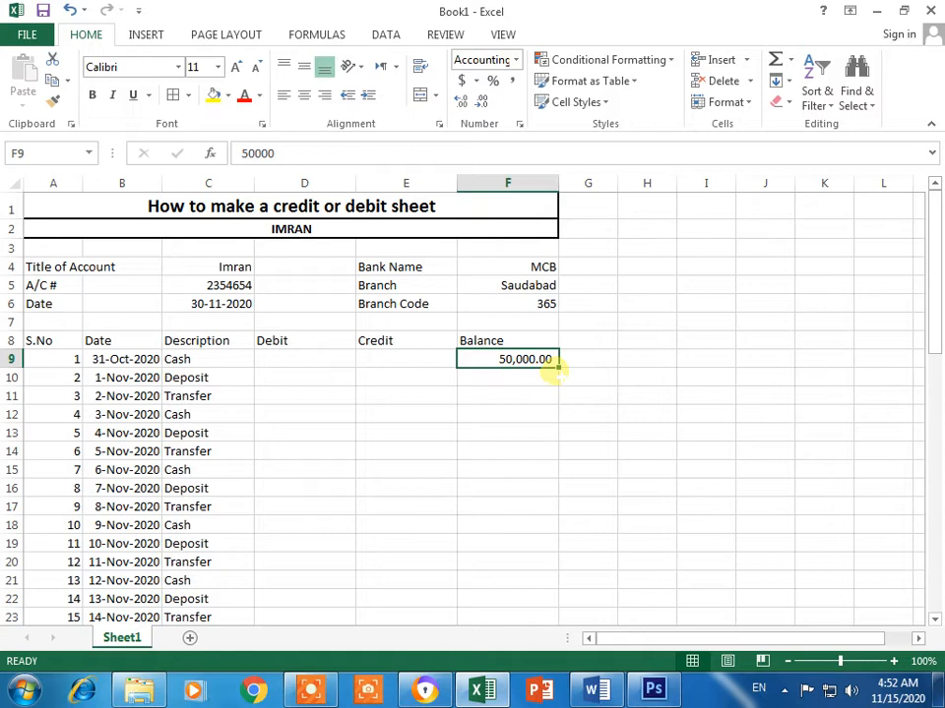
left_click(527, 411)
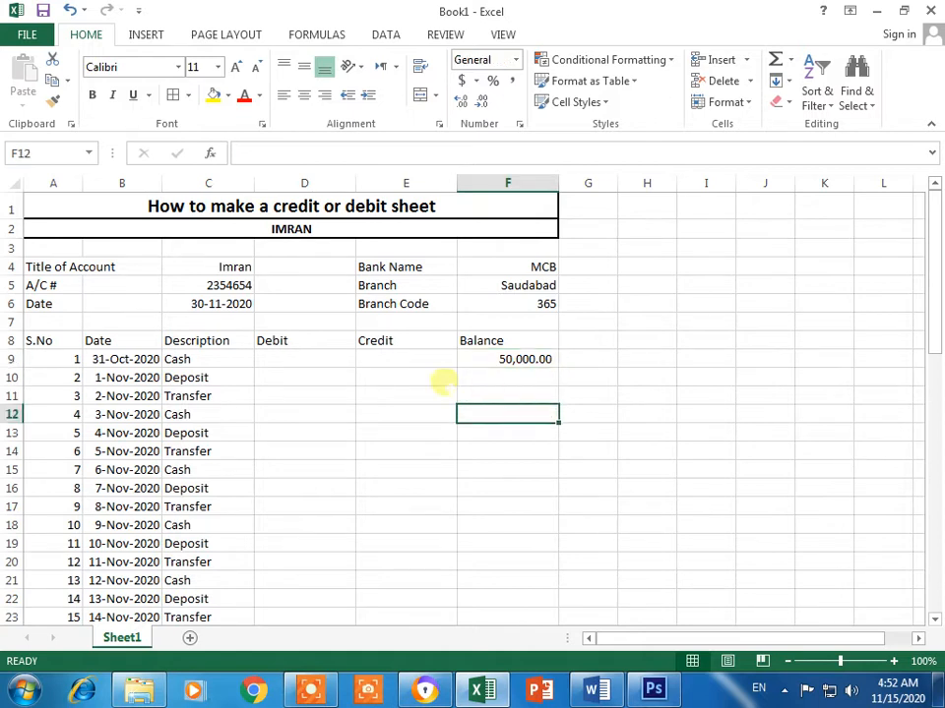
Step: Apply Comma Style to the Debit, Credit and Balance cells of rows 9 and 10
left_click(339, 360)
left_click_drag(339, 360, 514, 360)
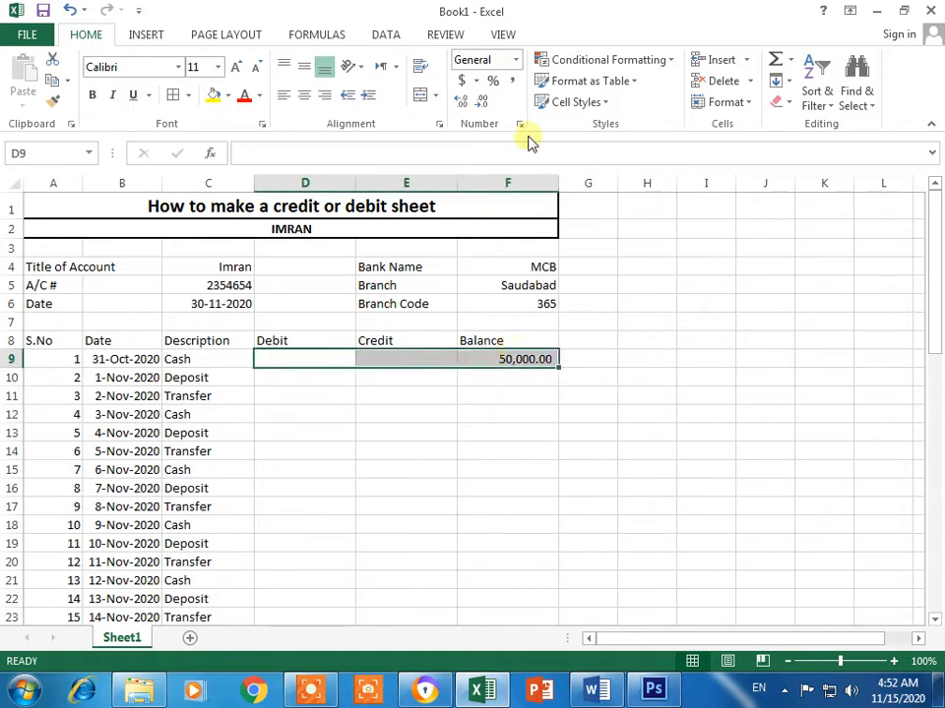
left_click(513, 81)
left_click(504, 470)
left_click_drag(326, 377, 514, 377)
left_click(512, 81)
Step: Extend the two-decimal comma format down columns D to F to row 39
left_click(584, 540)
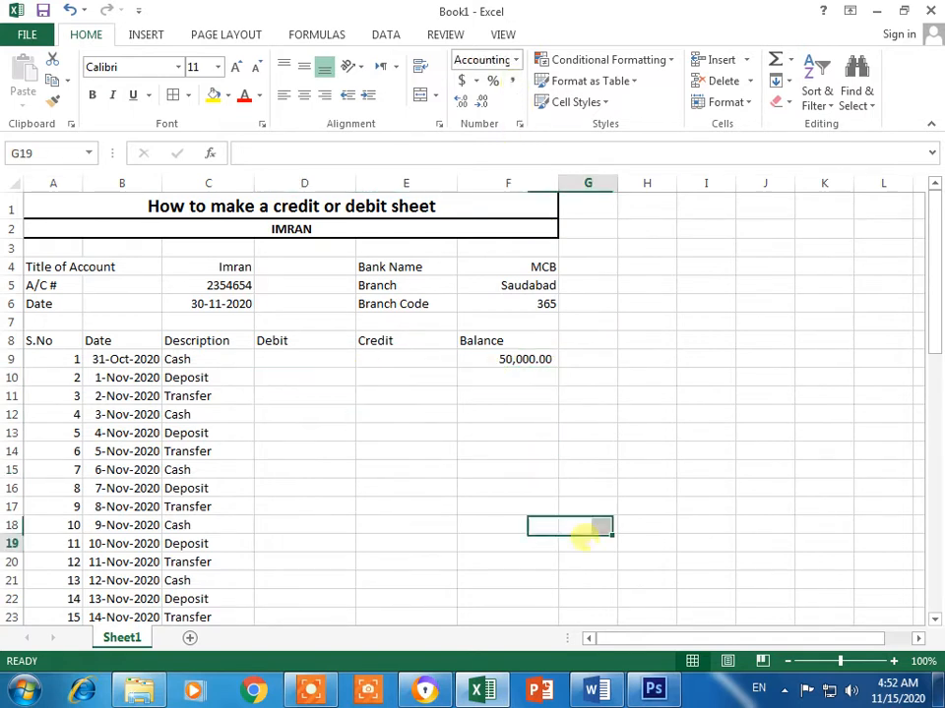
left_click_drag(331, 379, 534, 601)
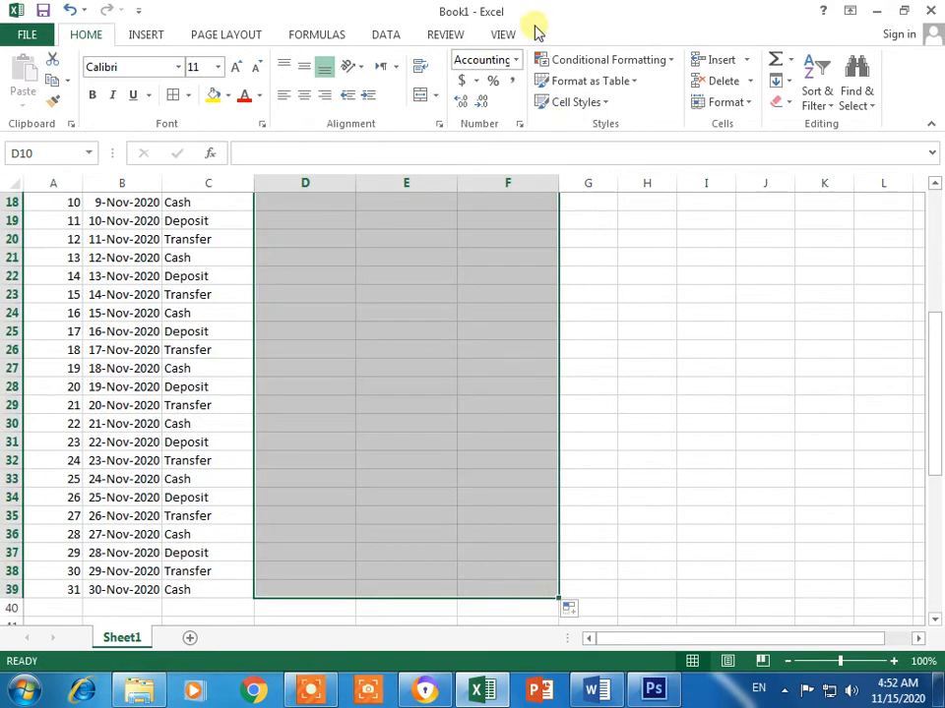
left_click(634, 354)
Step: Select the header row from S.No to Balance (A8:F8)
scroll(590, 374, "up", 4)
scroll(453, 384, "up", 2)
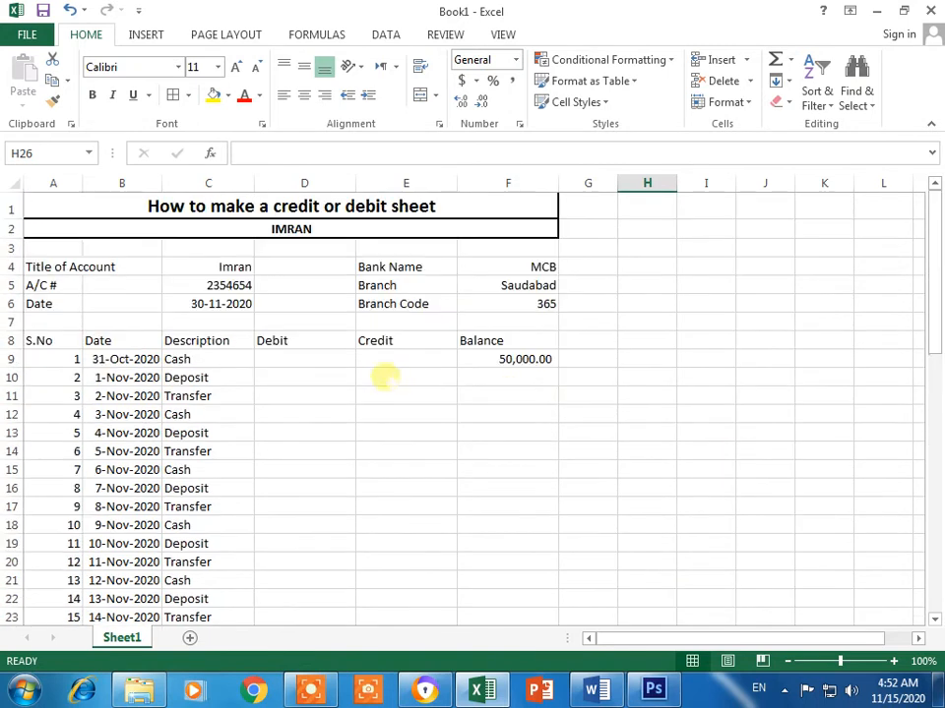
left_click(308, 358)
left_click_drag(33, 339, 500, 341)
Step: Center the header labels and give row 8 a Thick Box Border plus All Borders
left_click(303, 98)
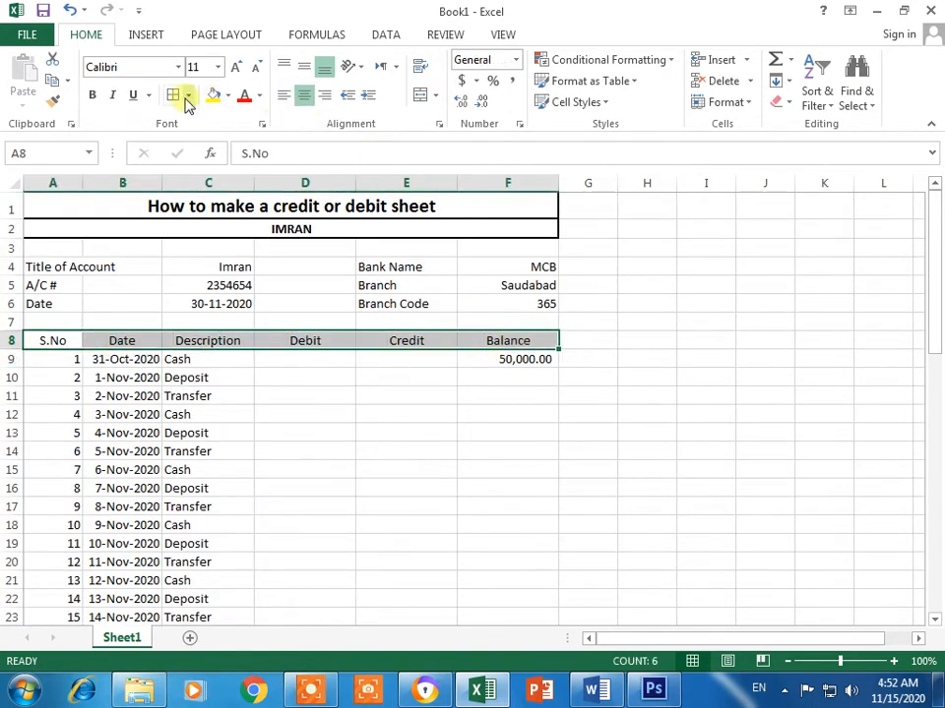
left_click(188, 96)
left_click(217, 297)
left_click(188, 95)
left_click(212, 254)
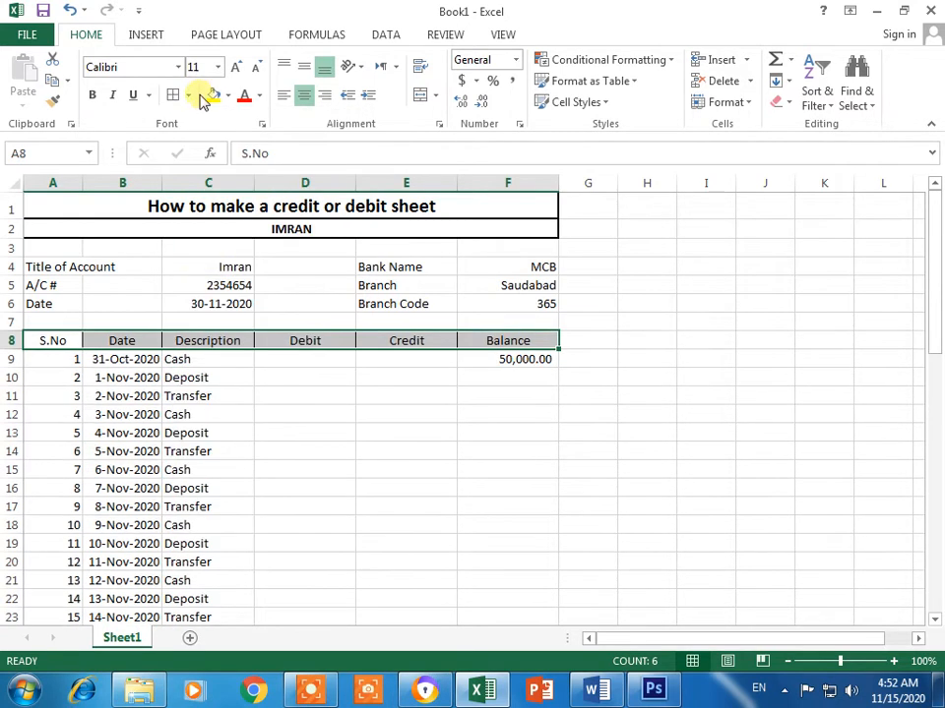
left_click(188, 95)
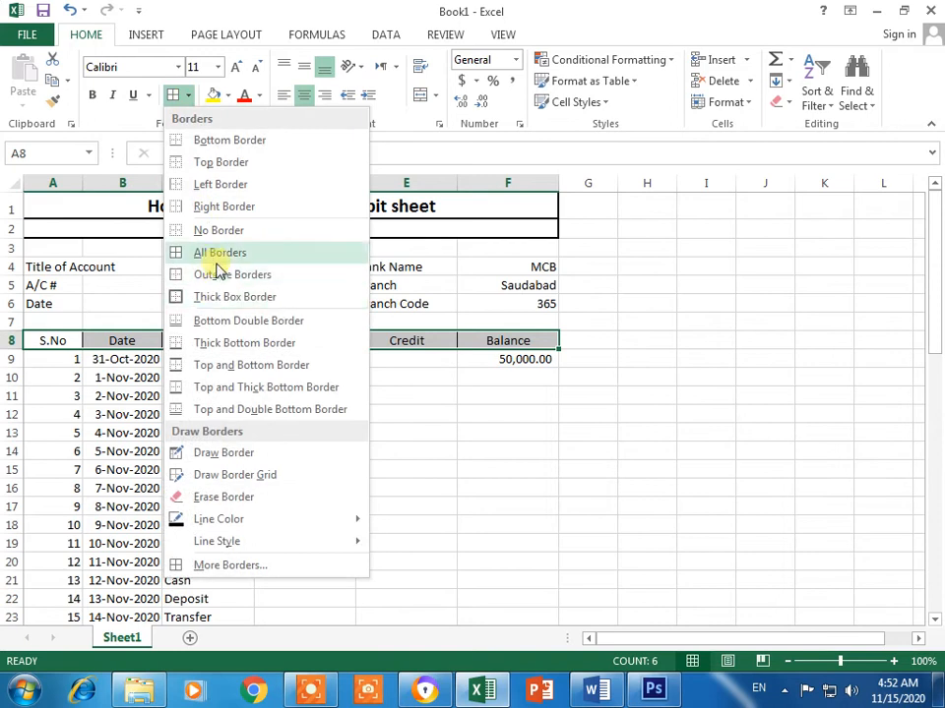
left_click(216, 254)
left_click(188, 96)
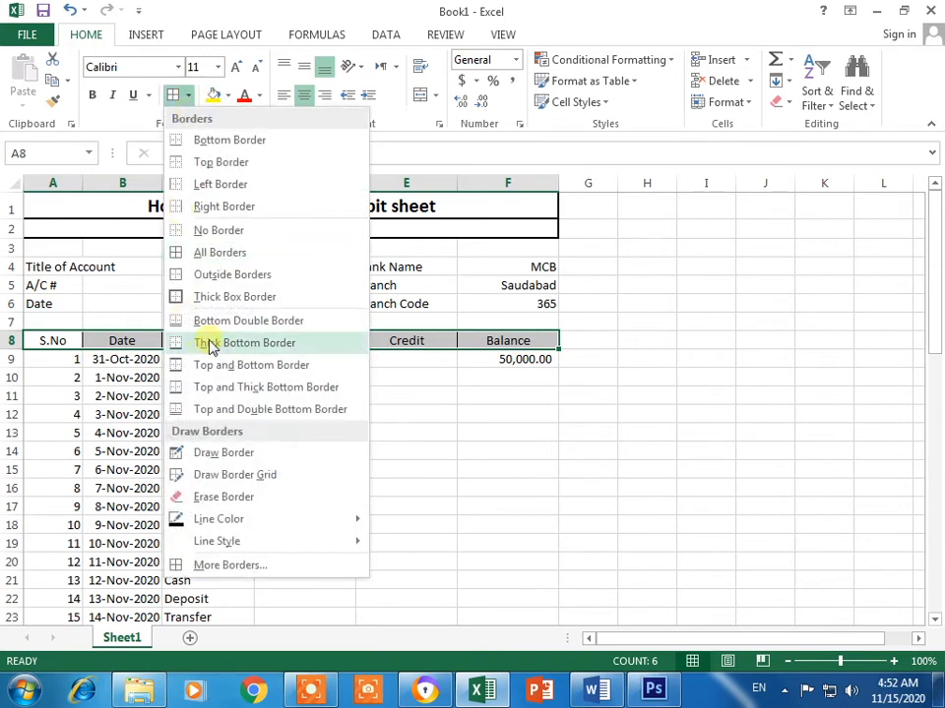
left_click(236, 294)
Step: Apply All Borders to the transaction rows 9 to 38
left_click(346, 486)
left_click_drag(40, 364, 540, 576)
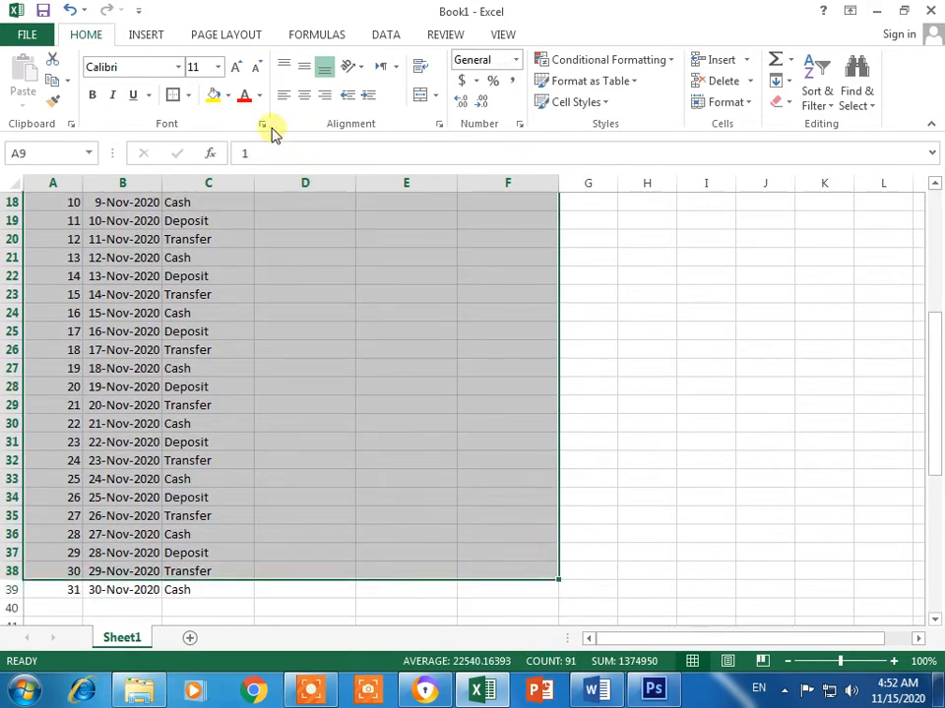
left_click(188, 94)
left_click(223, 251)
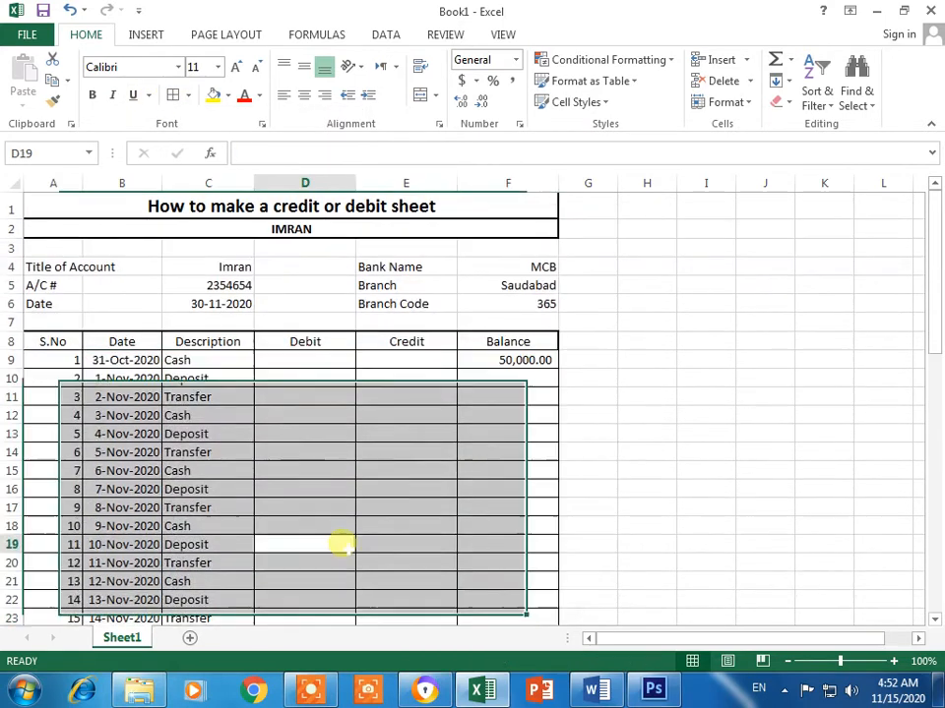
Step: Shade the header row A8:F8 with a dark grey fill
left_click(384, 414)
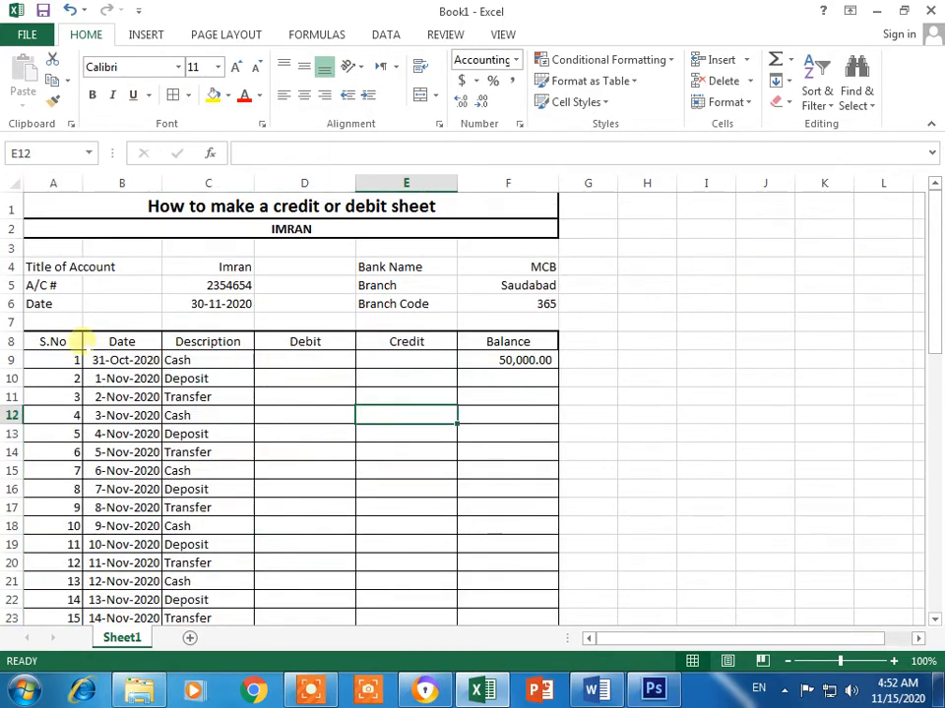
left_click_drag(79, 342, 492, 341)
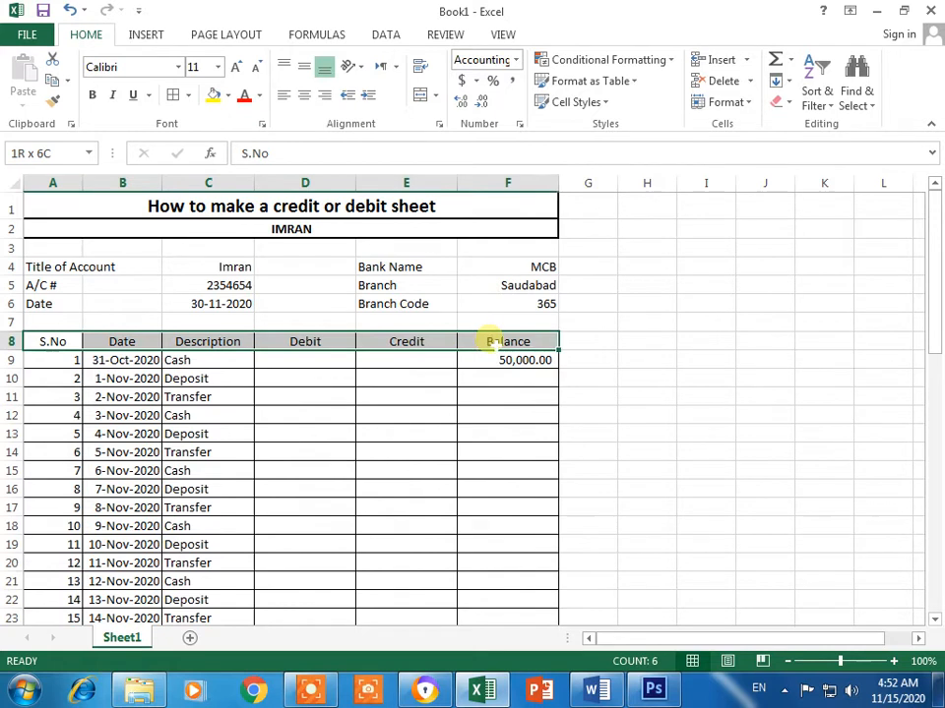
left_click(227, 95)
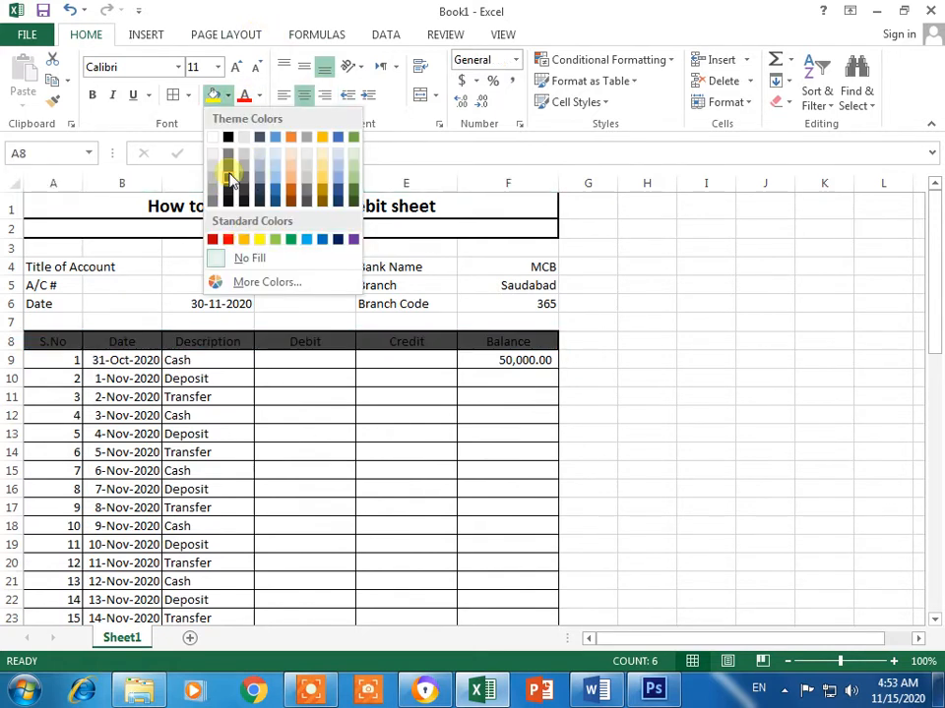
left_click(227, 157)
left_click(669, 357)
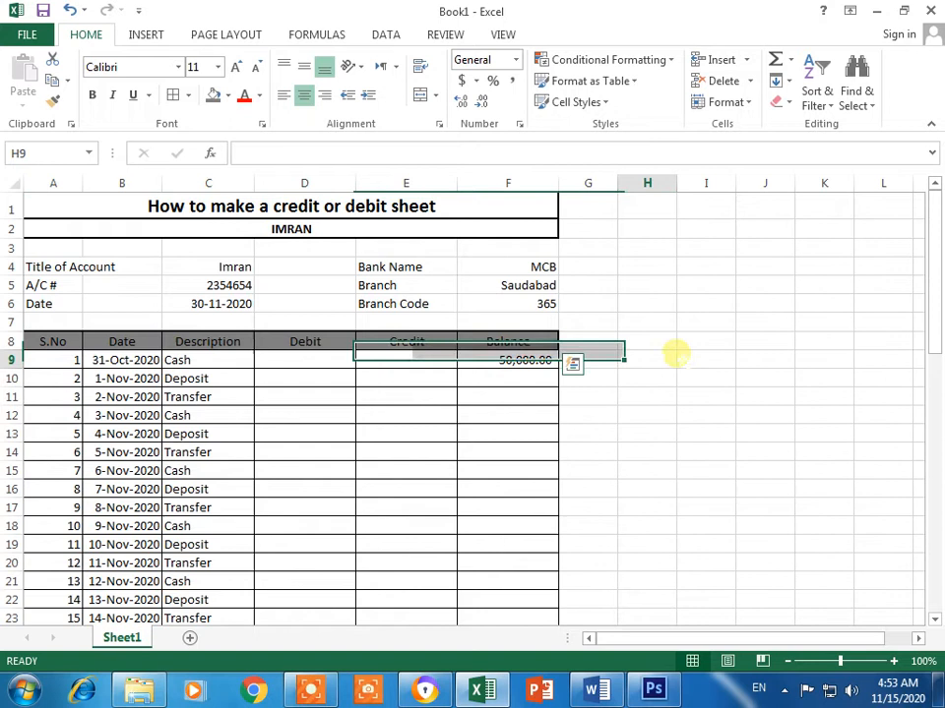
left_click(297, 358)
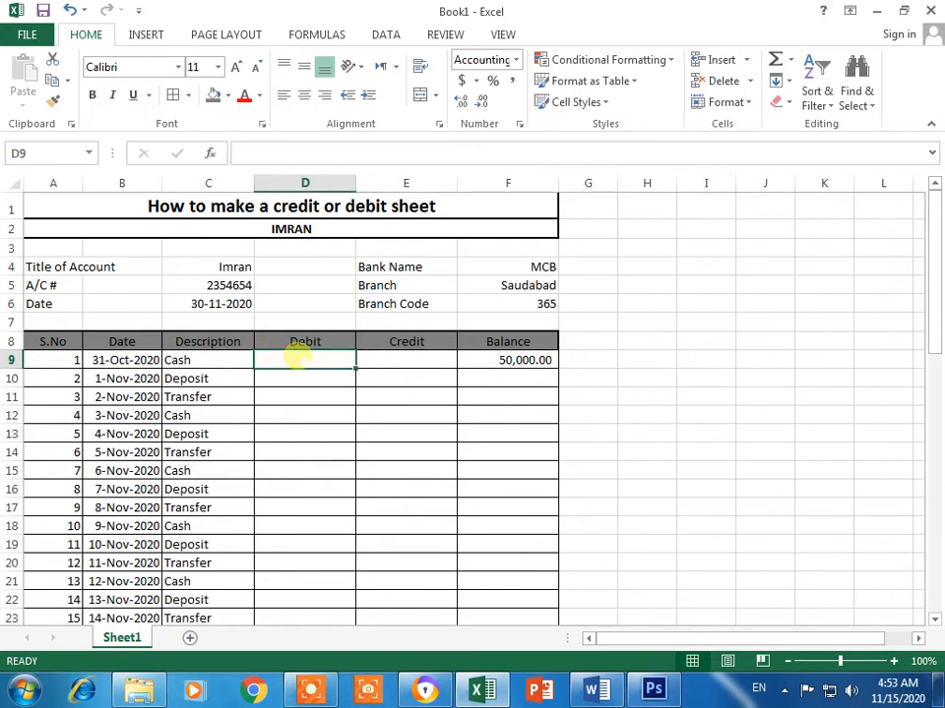
Step: Enter 25000 in Credit cell E10 for the 1-Nov-2020 deposit
key("Return")
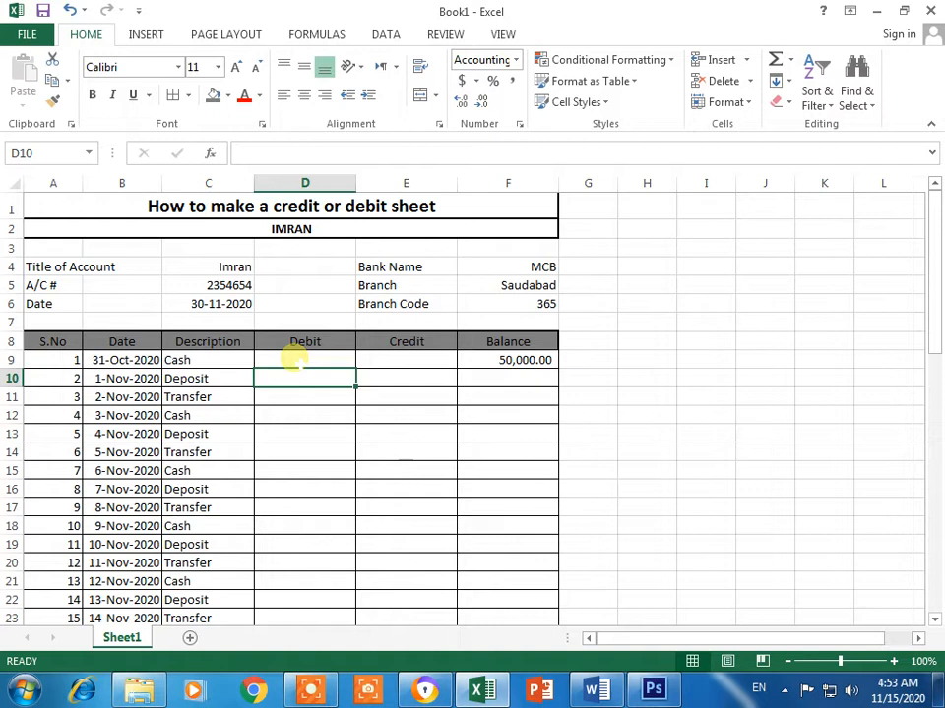
key("Right")
type("2")
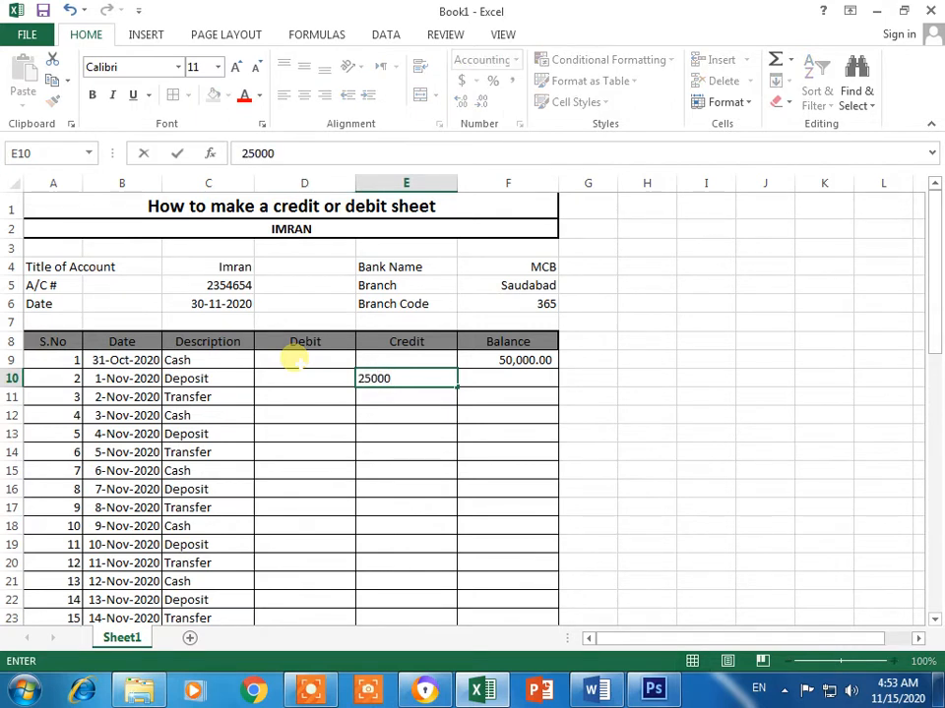
key("Return")
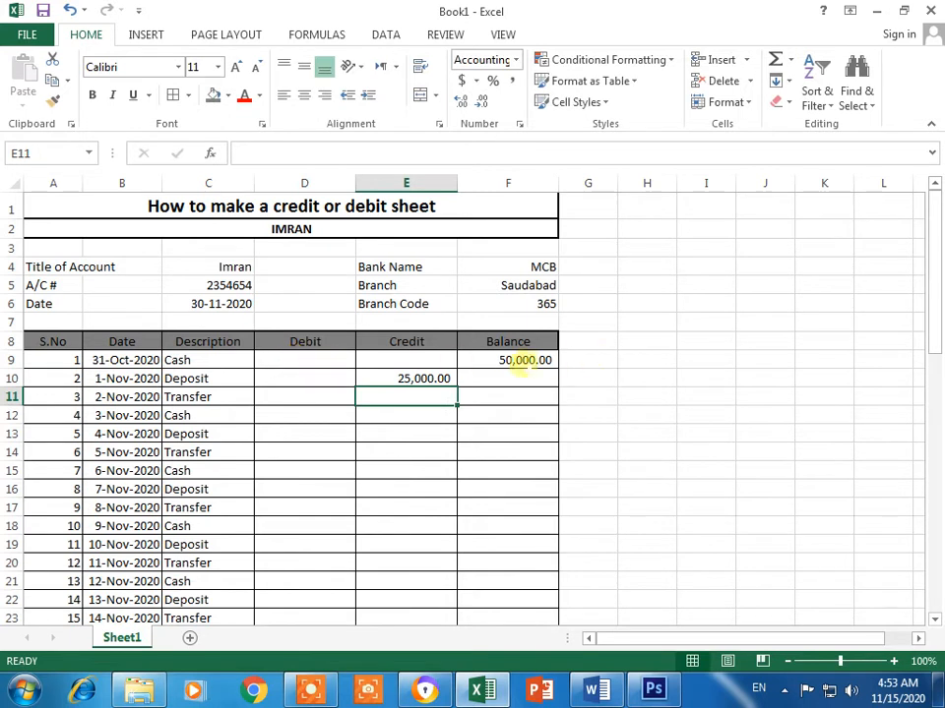
left_click(516, 375)
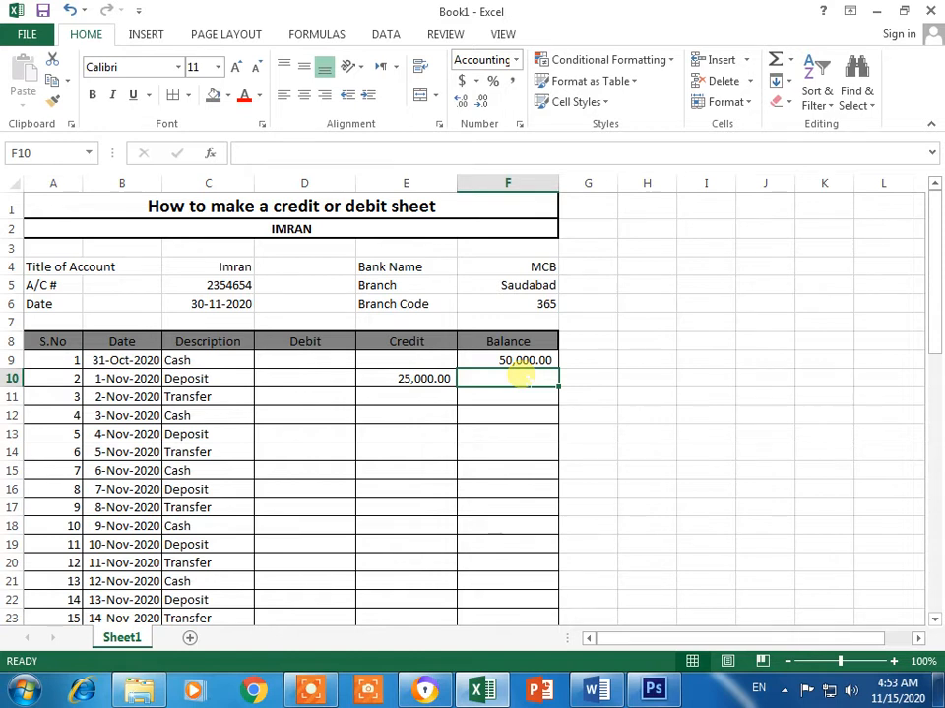
Step: Enter the running balance formula =F9+D10-E10 in F10
type("=")
left_click(511, 359)
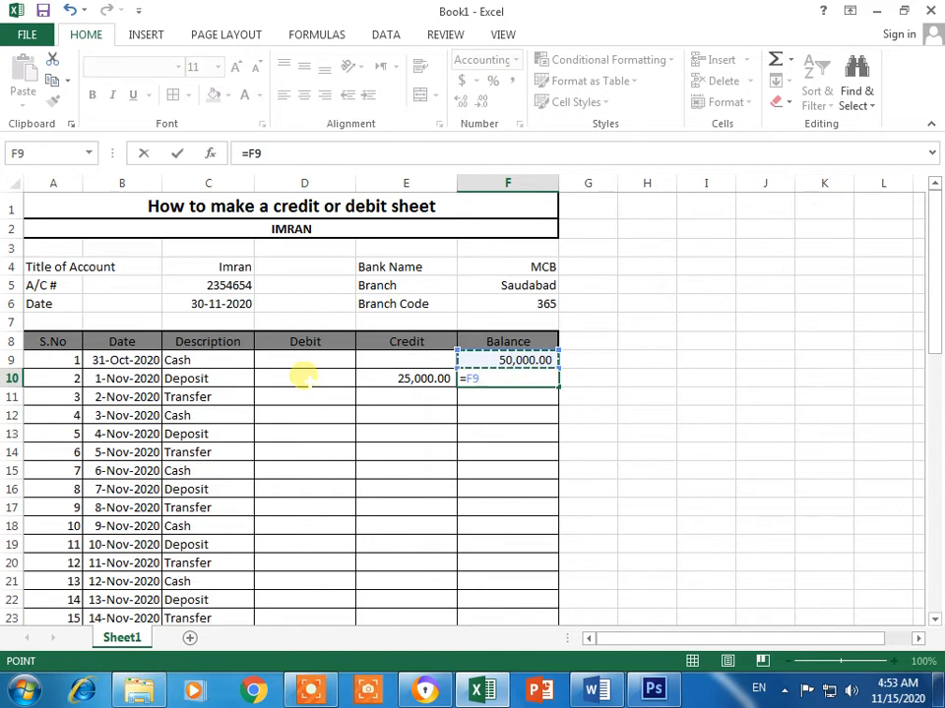
type("+")
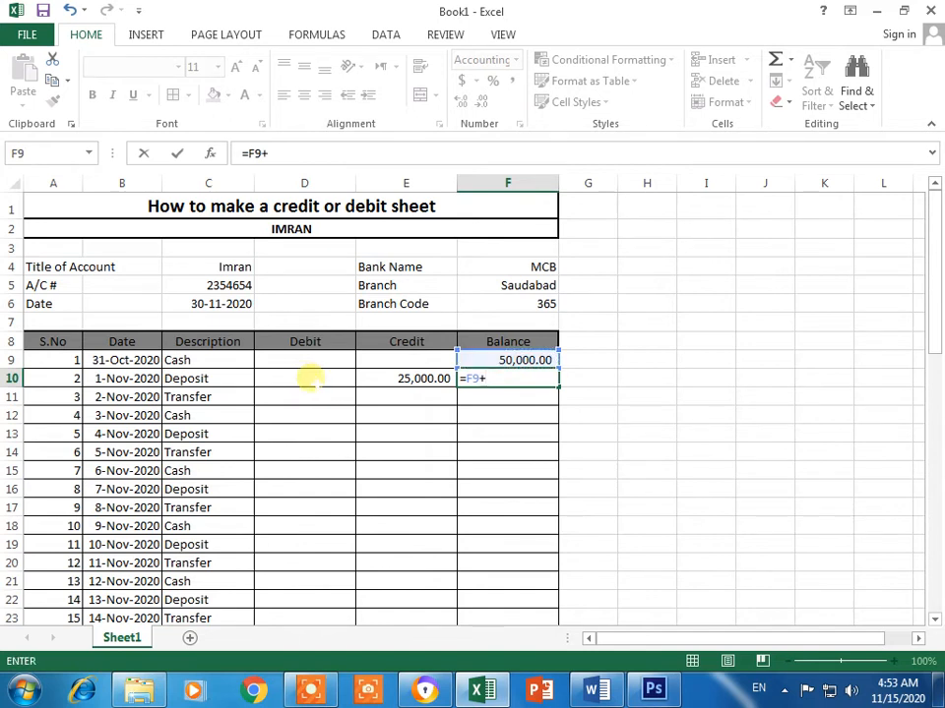
left_click(308, 378)
type("-")
left_click(388, 378)
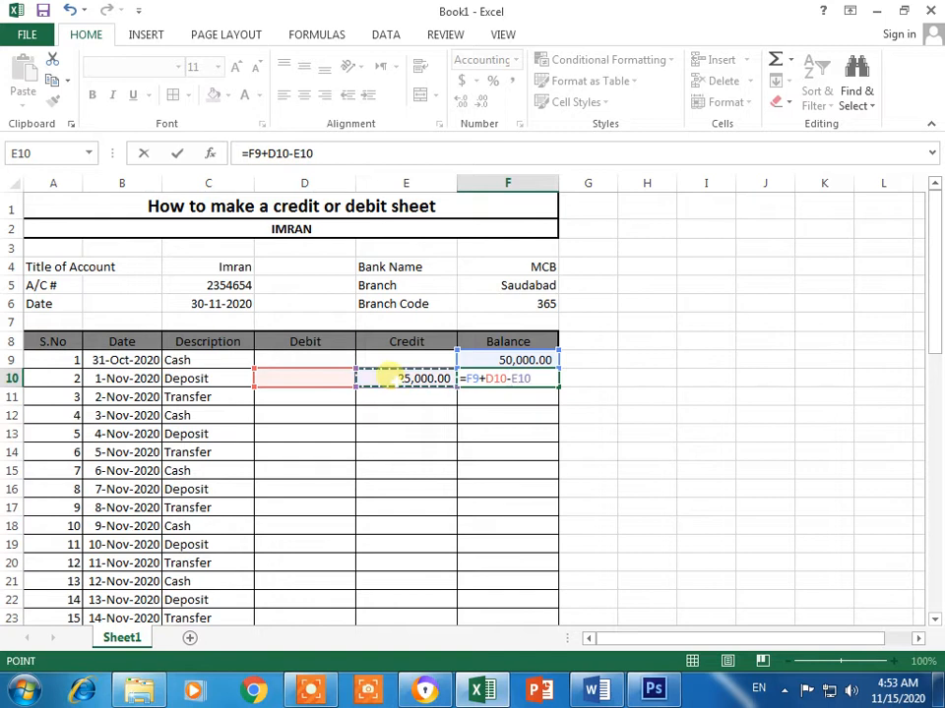
key("Return")
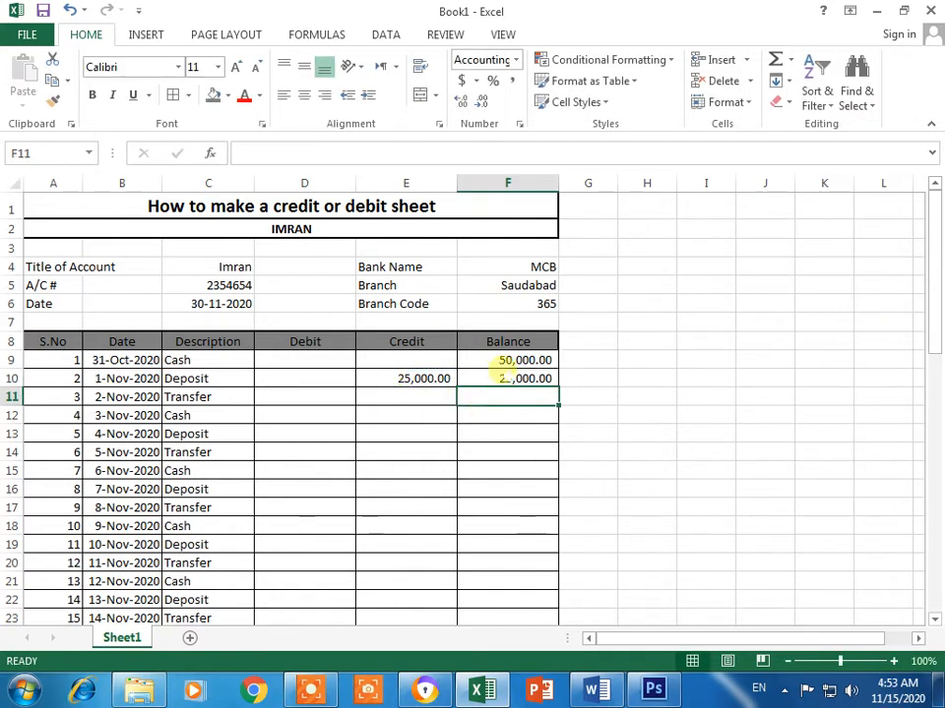
Step: Fill the balance formula down from F10 to F17
left_click(539, 383)
left_click_drag(556, 385, 557, 387)
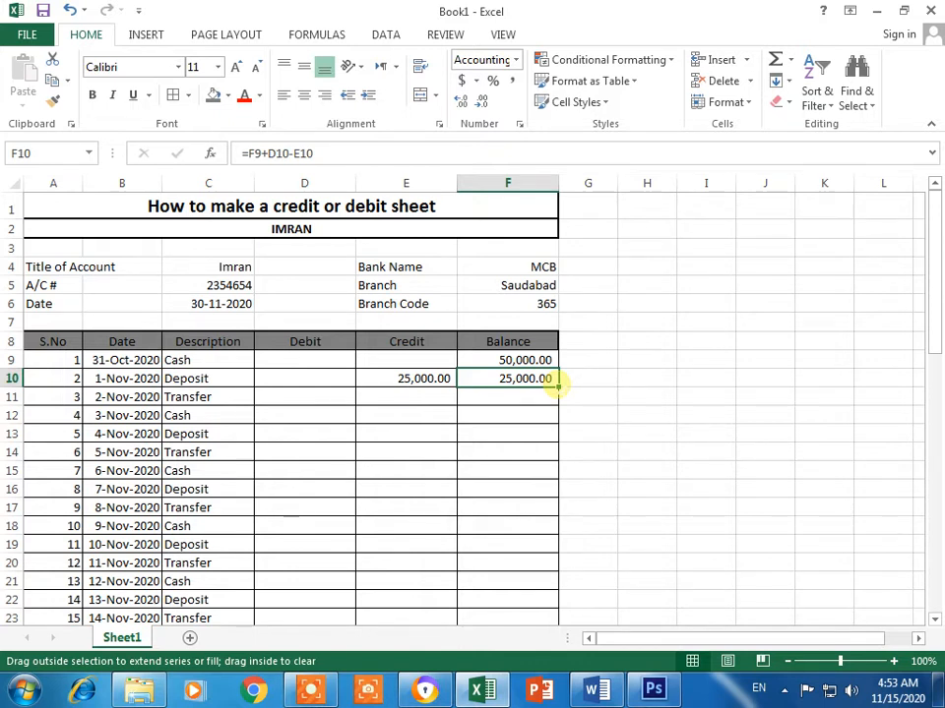
left_click_drag(557, 387, 540, 513)
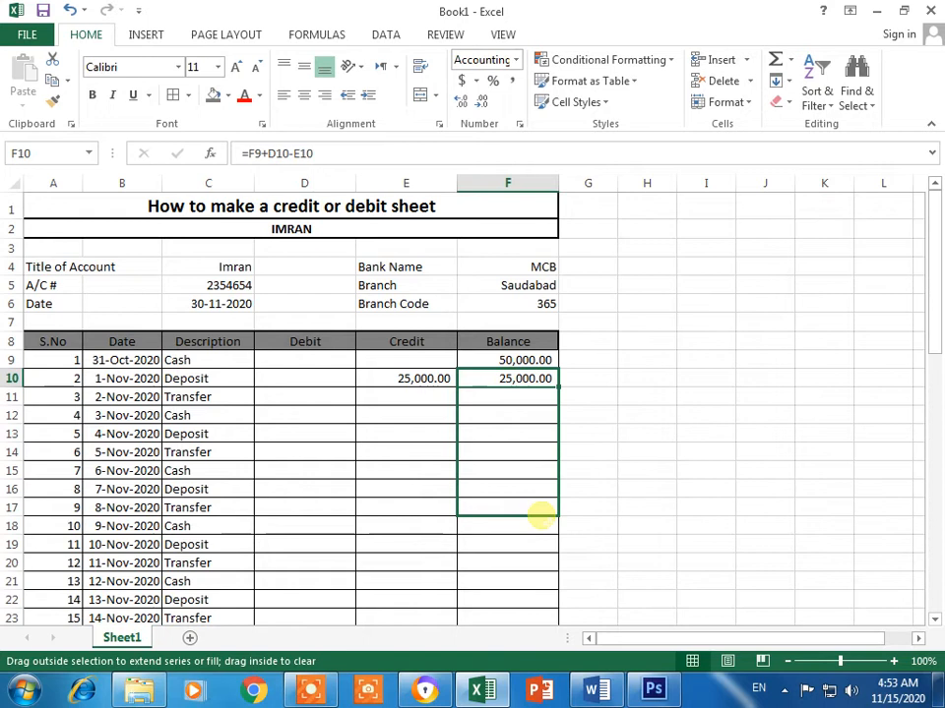
left_click_drag(540, 514, 540, 513)
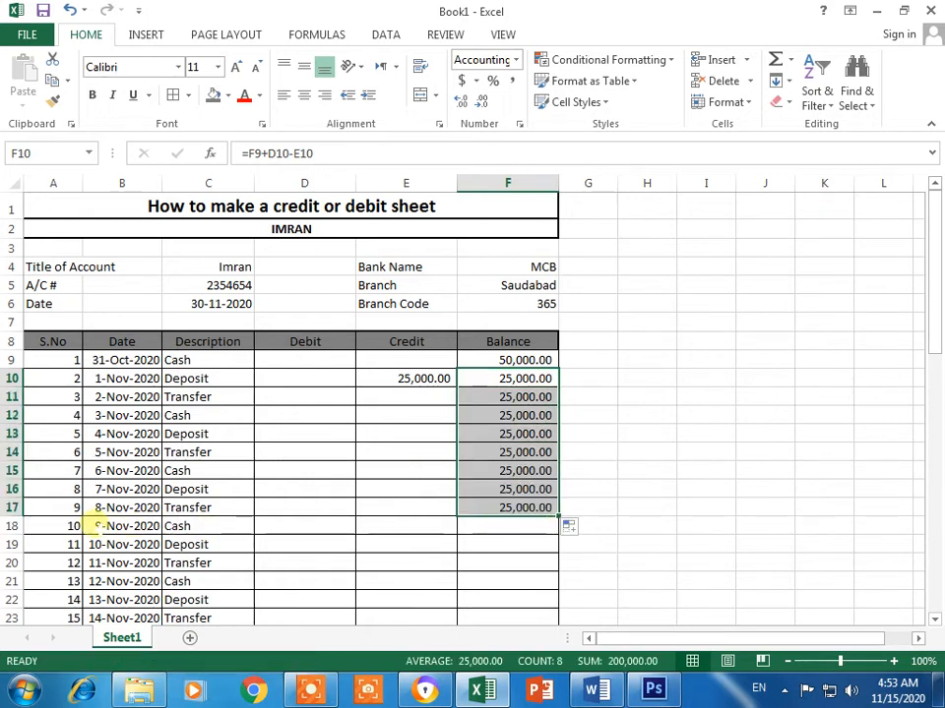
Step: Enter debit 1,000, credit 25,000, debit 15,000 and credit 2,000 for entries 3 to 6
left_click(332, 395)
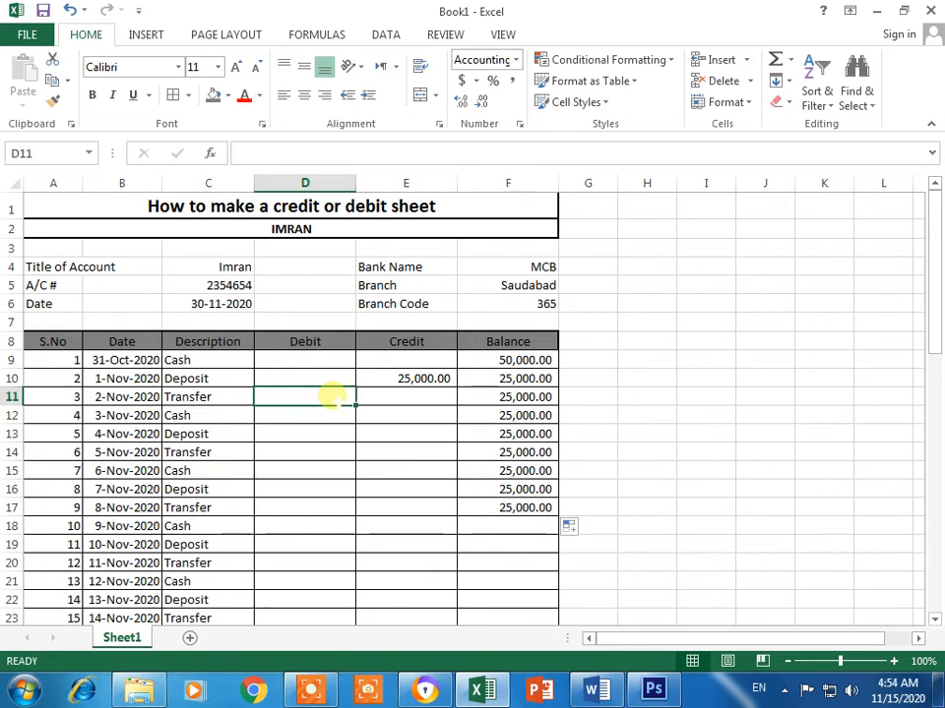
type("1000")
key("Return")
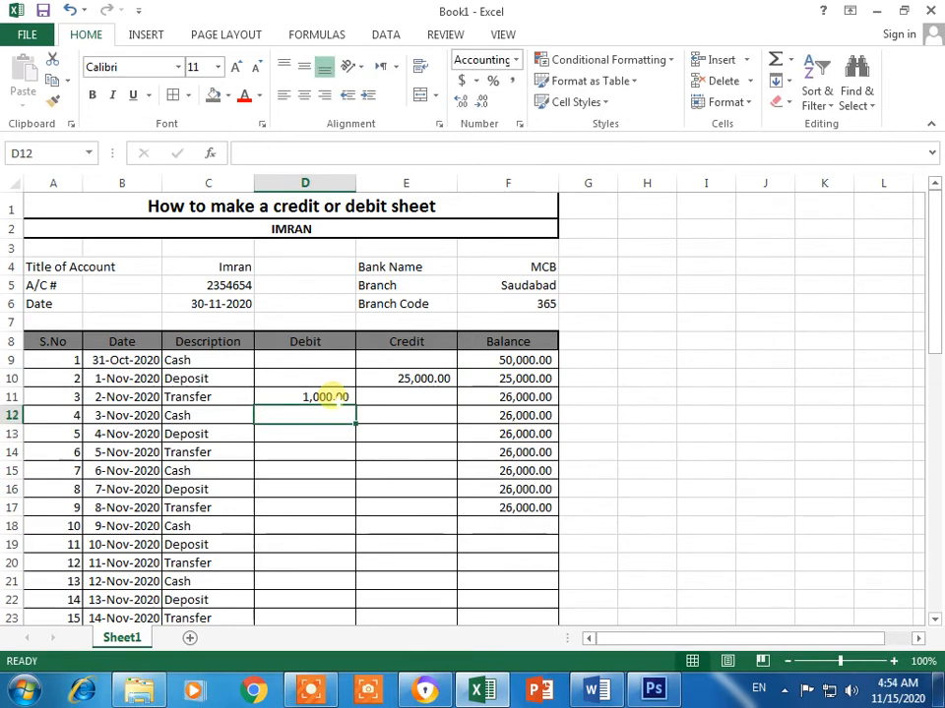
key("Right")
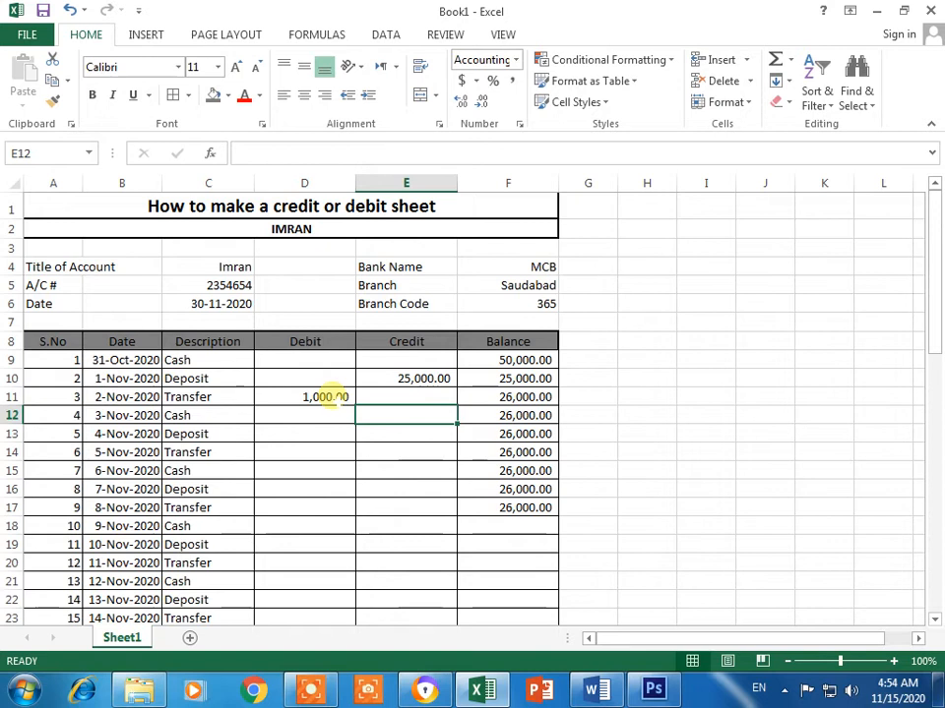
type("25000")
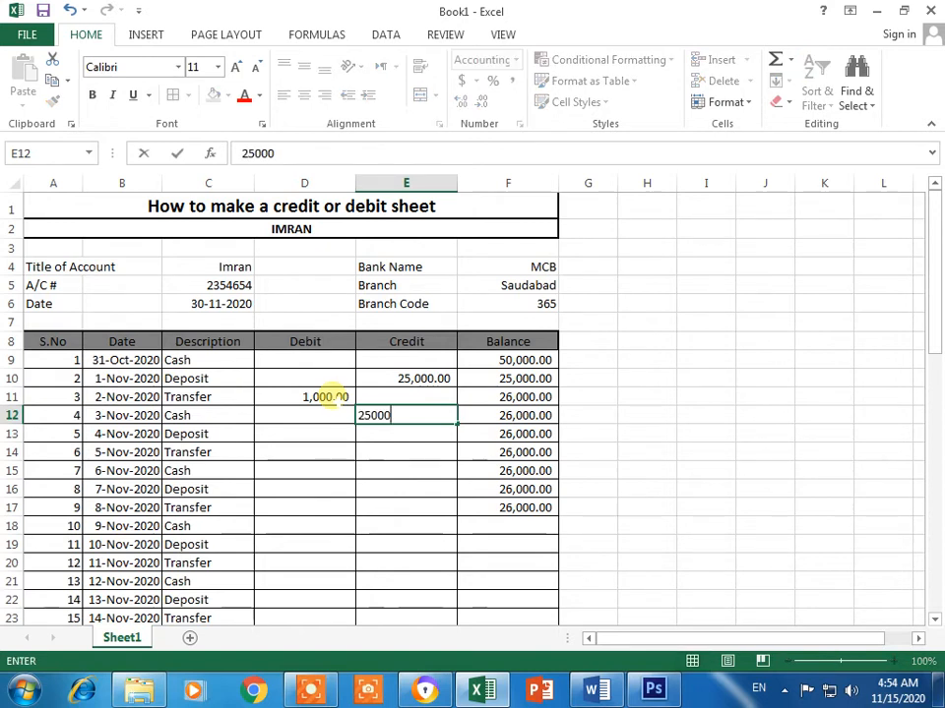
key("Return")
key("Left")
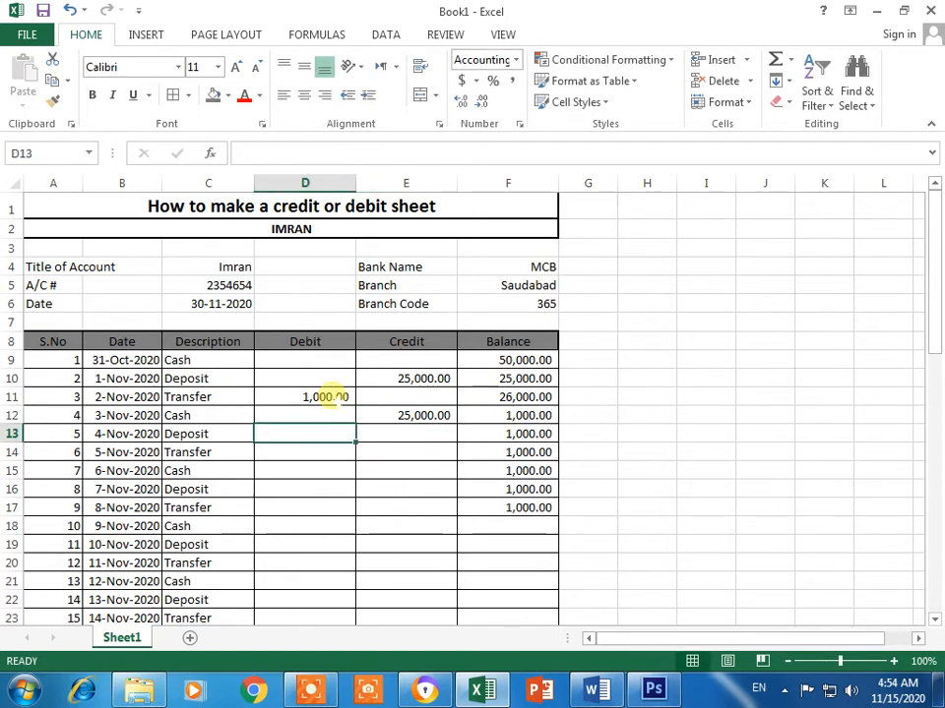
type("15000")
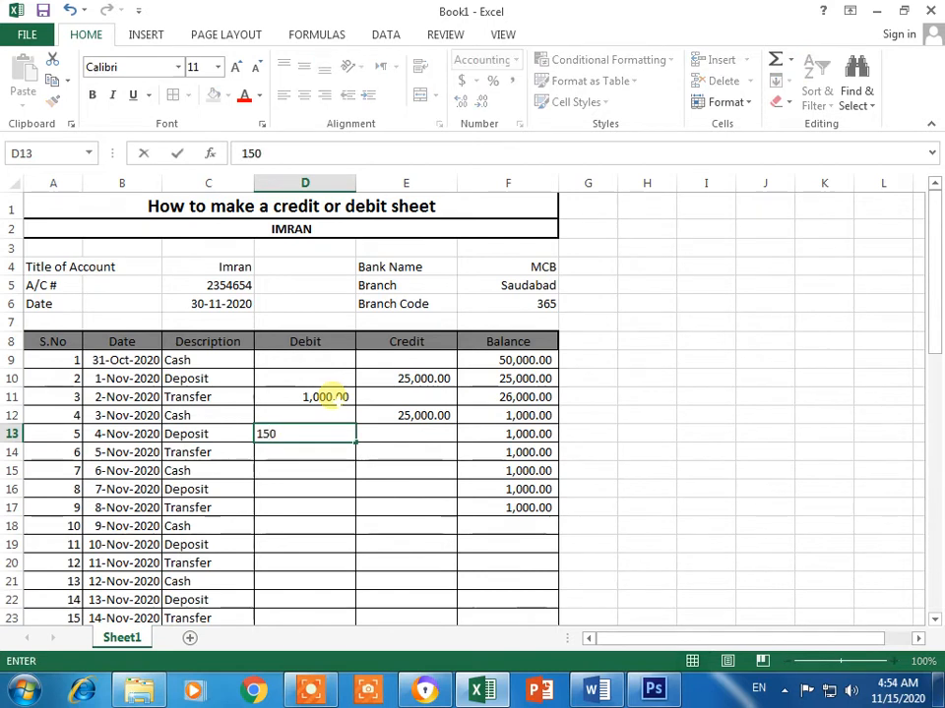
key("Right")
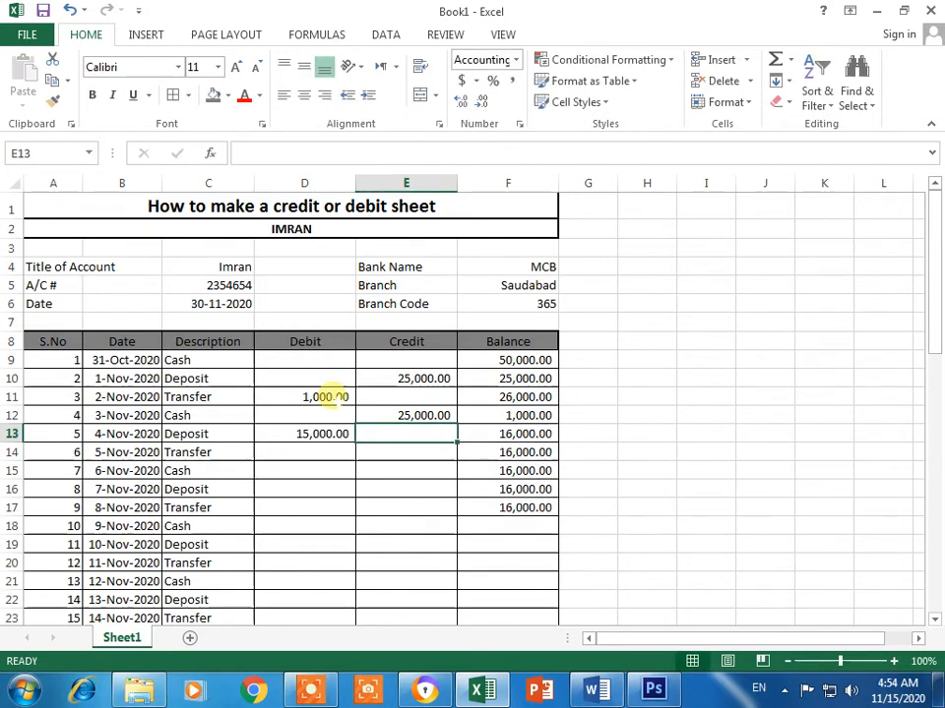
key("Down")
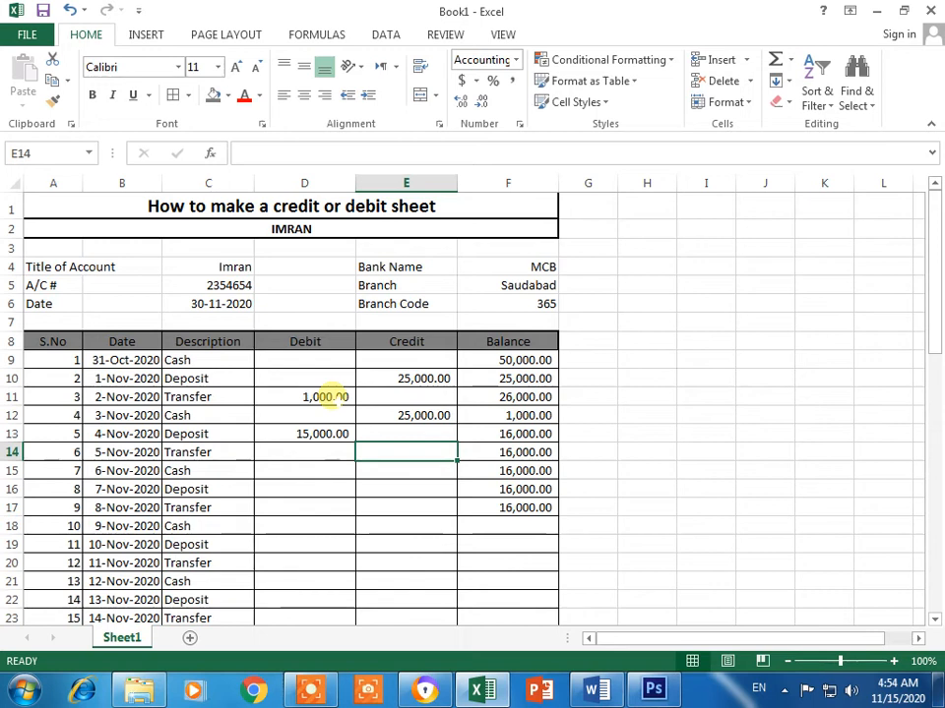
type("2000")
key("Return")
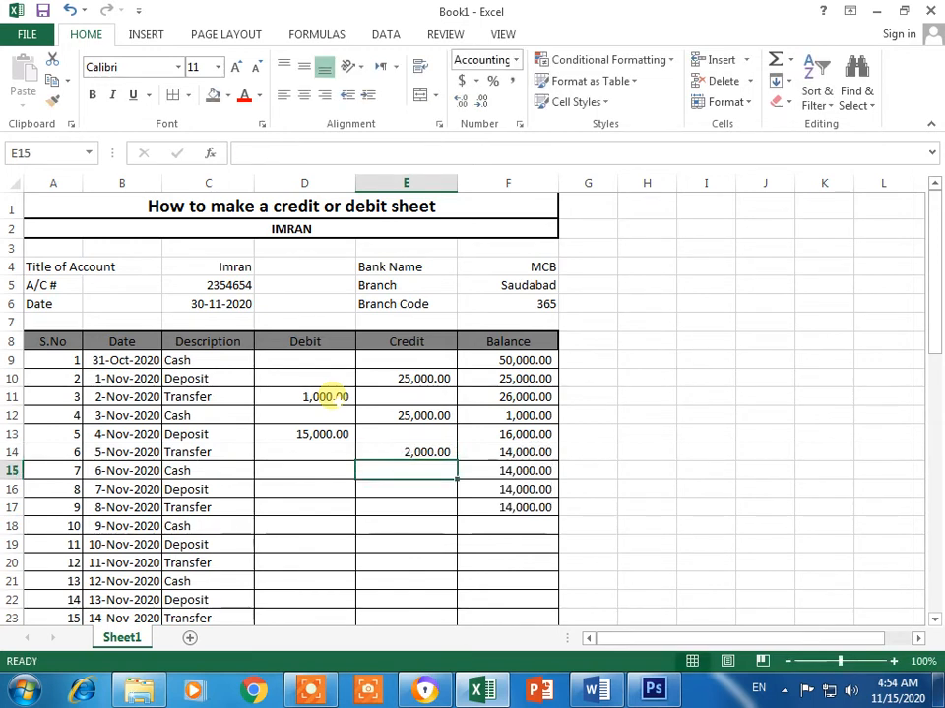
Step: Enter a 1,000 debit for entry 6 and a 3,000 debit with 4,000 credit for entry 7
key("Up")
key("Left")
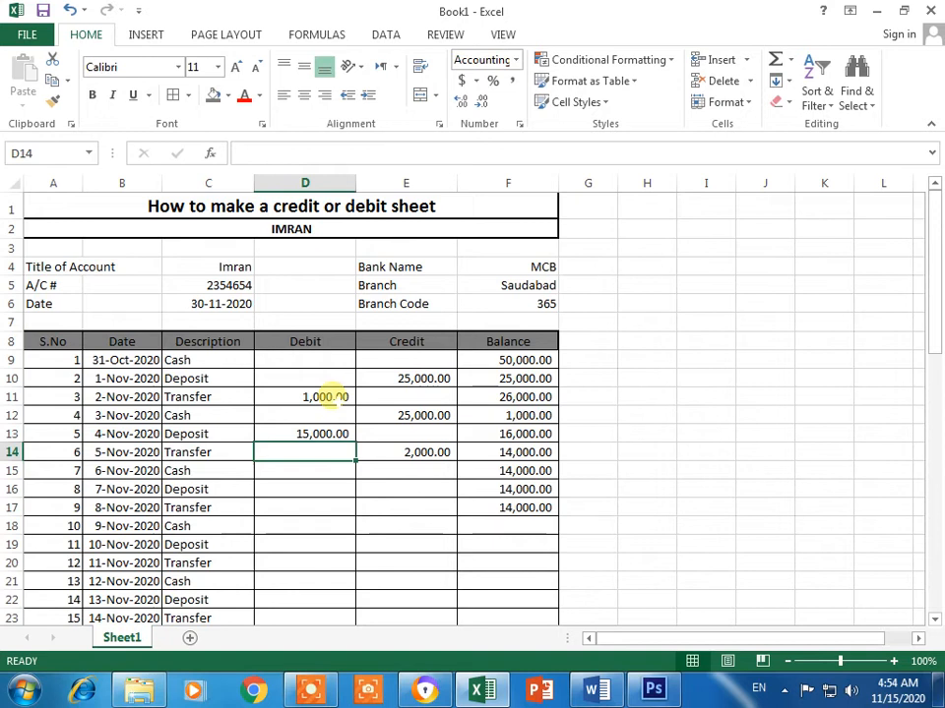
type("1000")
key("Return")
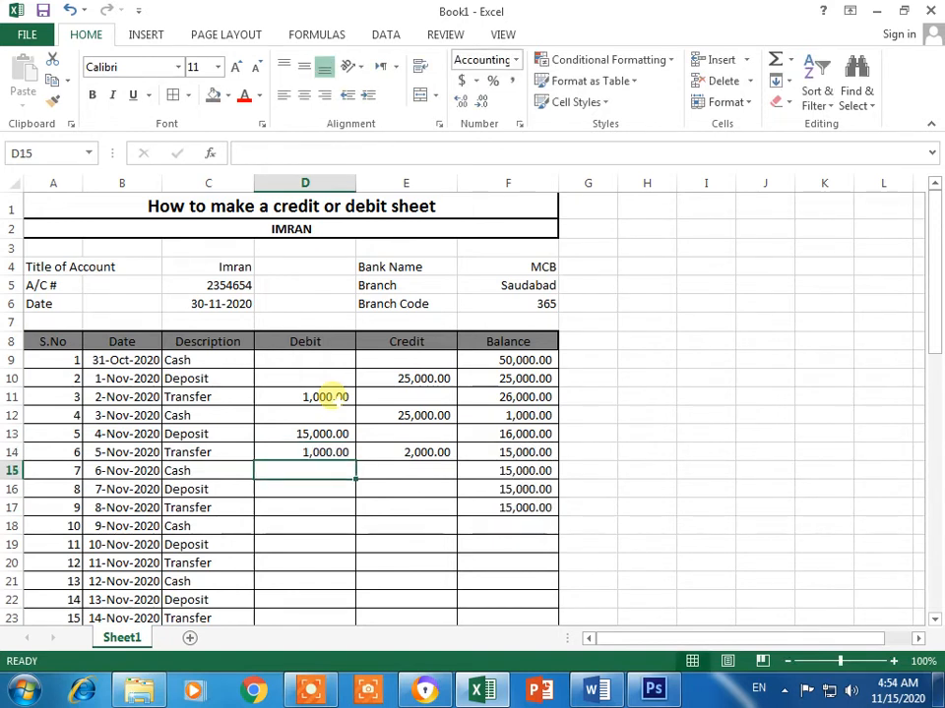
type("3000")
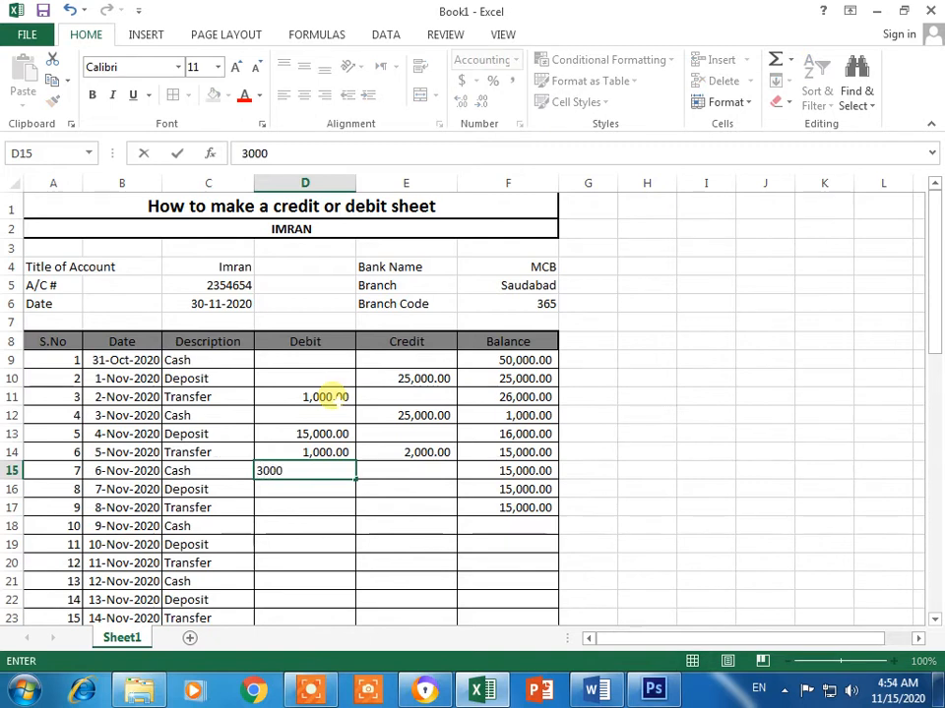
key("Tab")
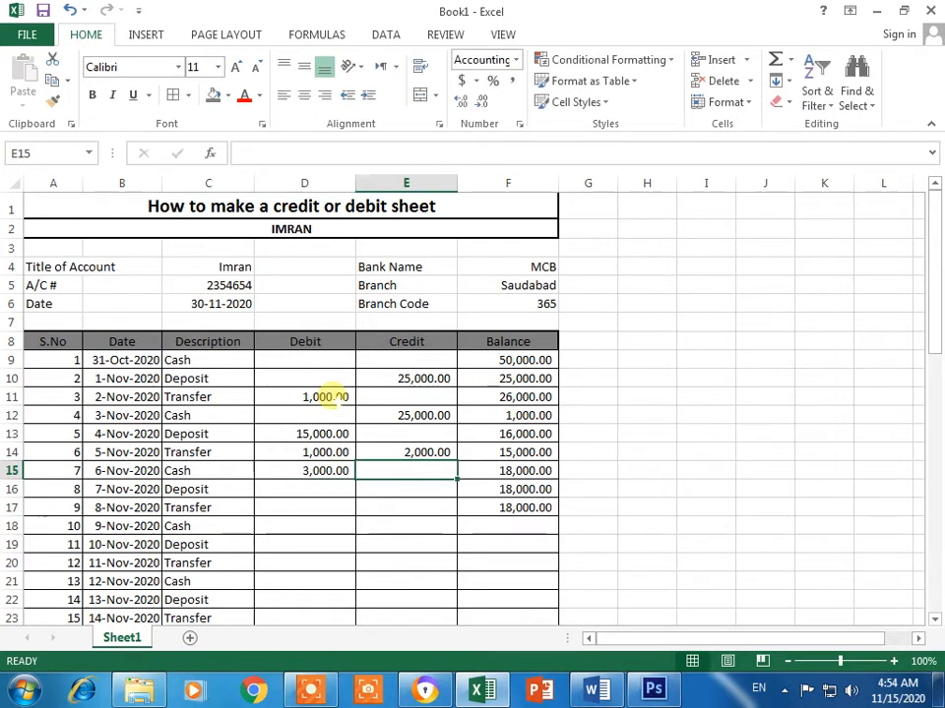
type("4000")
key("Return")
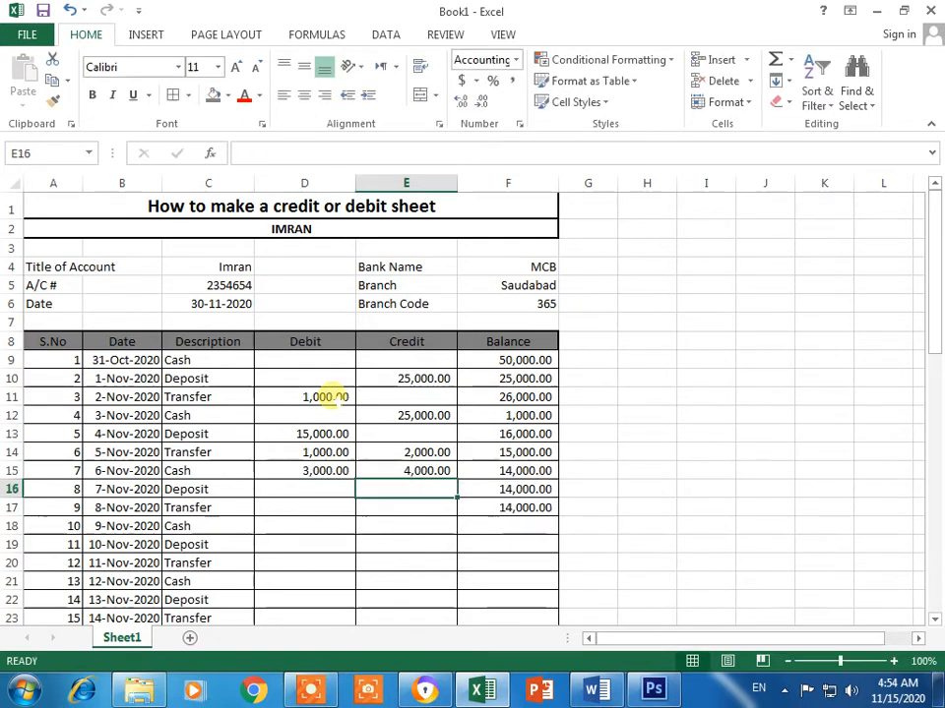
Step: Enter a 1,000 debit and 10,000 credit for entry 8 and a 5,000 debit for entry 9
key("Left")
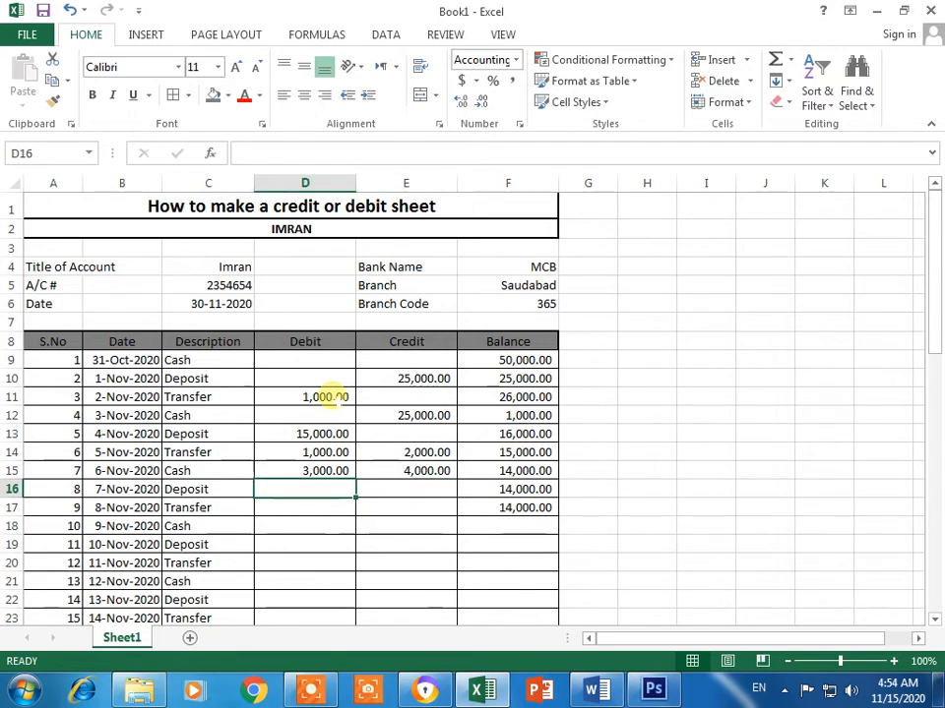
type("1000")
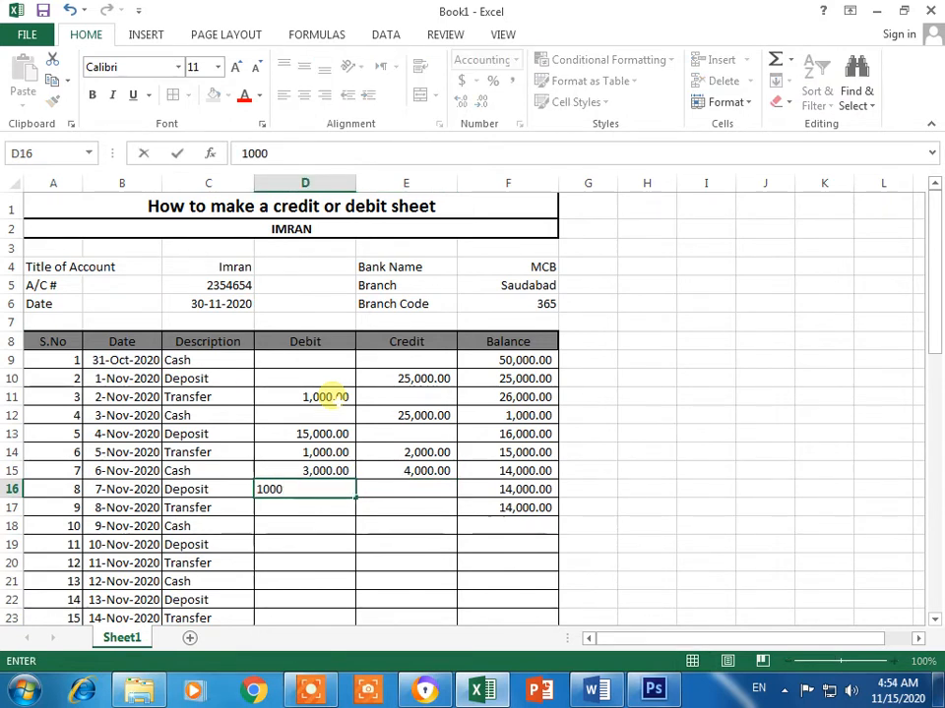
key("Tab")
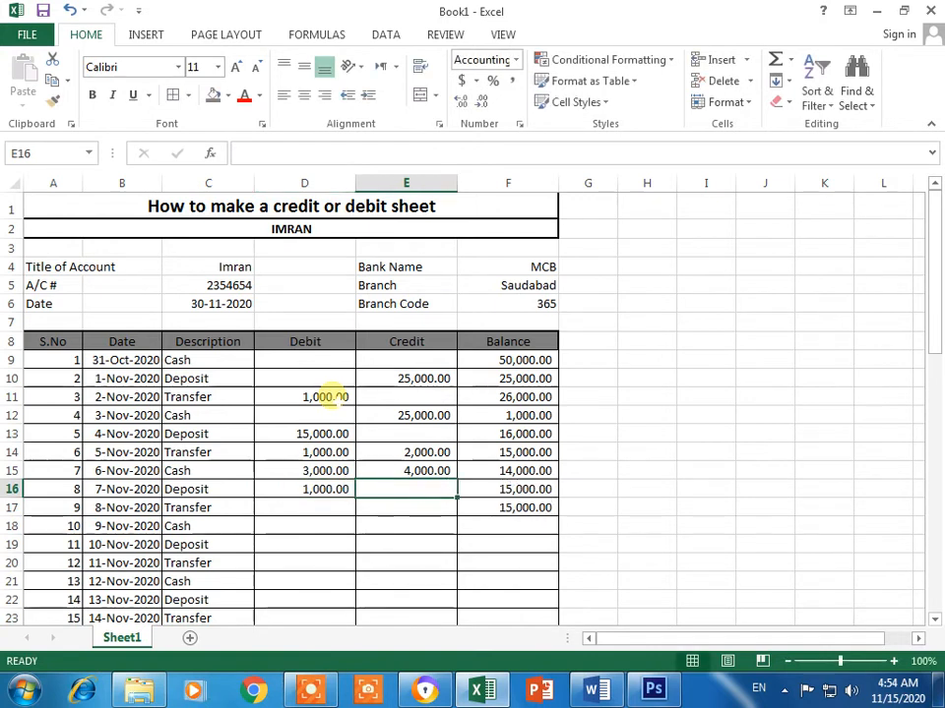
type("10,000")
key("Return")
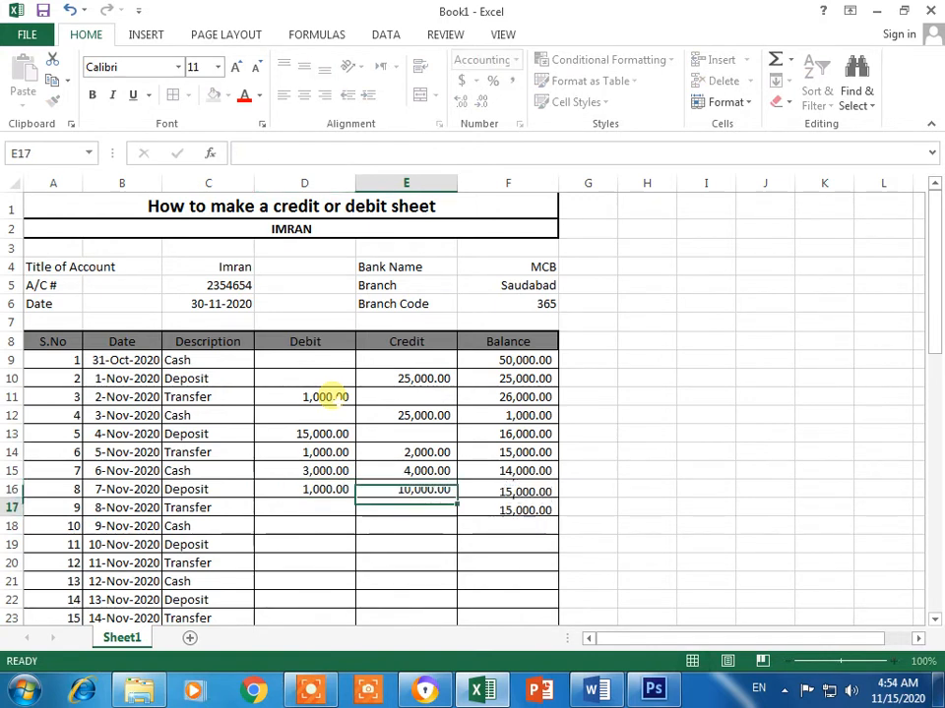
key("Left")
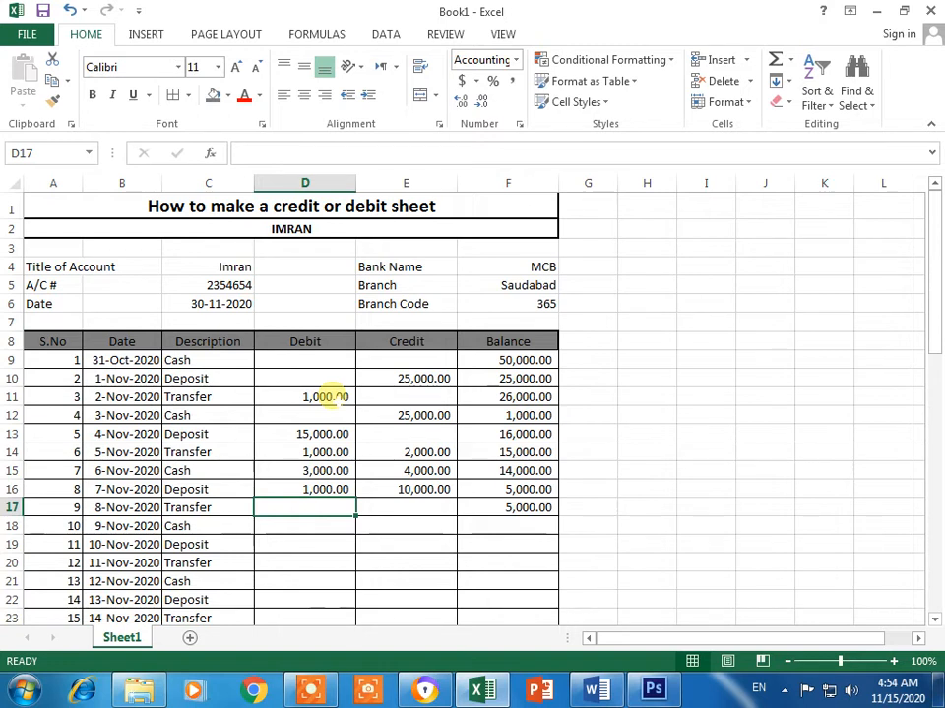
type("50")
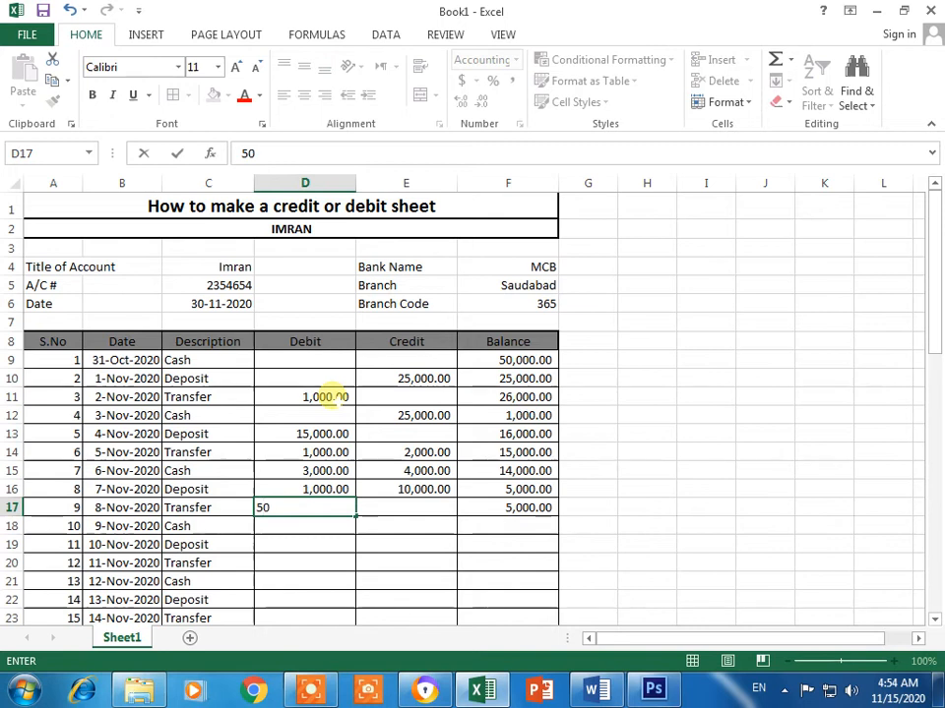
type("00")
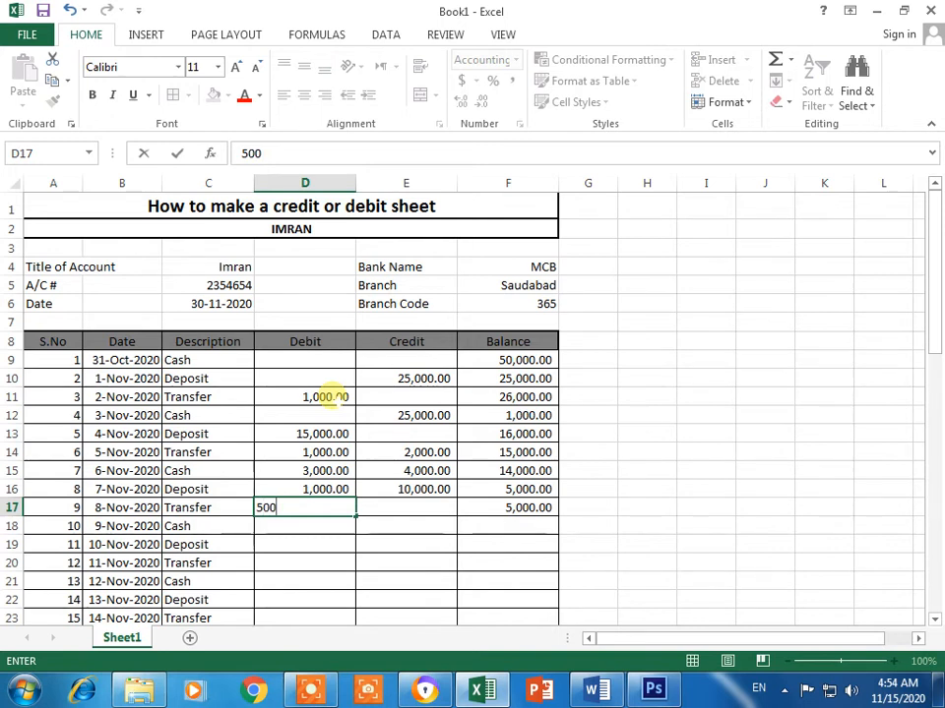
key("Return")
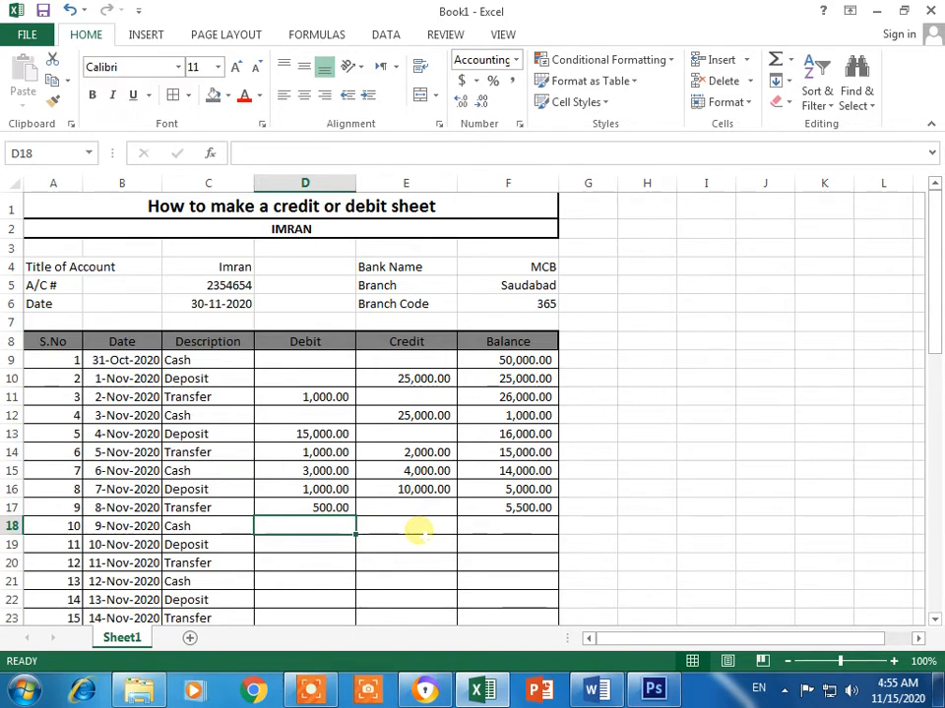
left_click(477, 529)
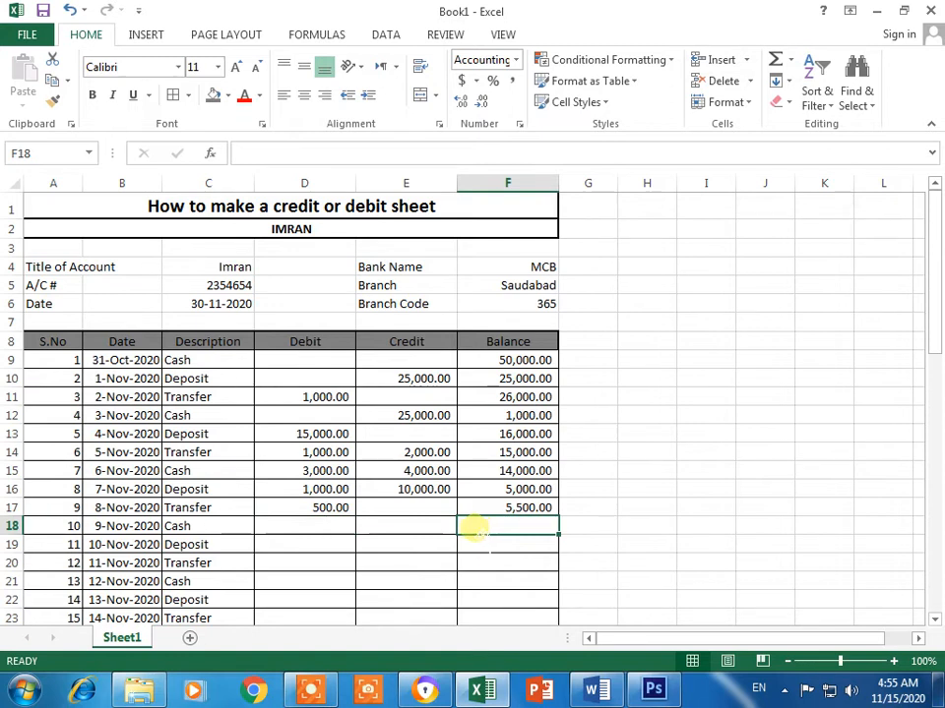
left_click(337, 528)
left_click_drag(320, 364, 335, 533)
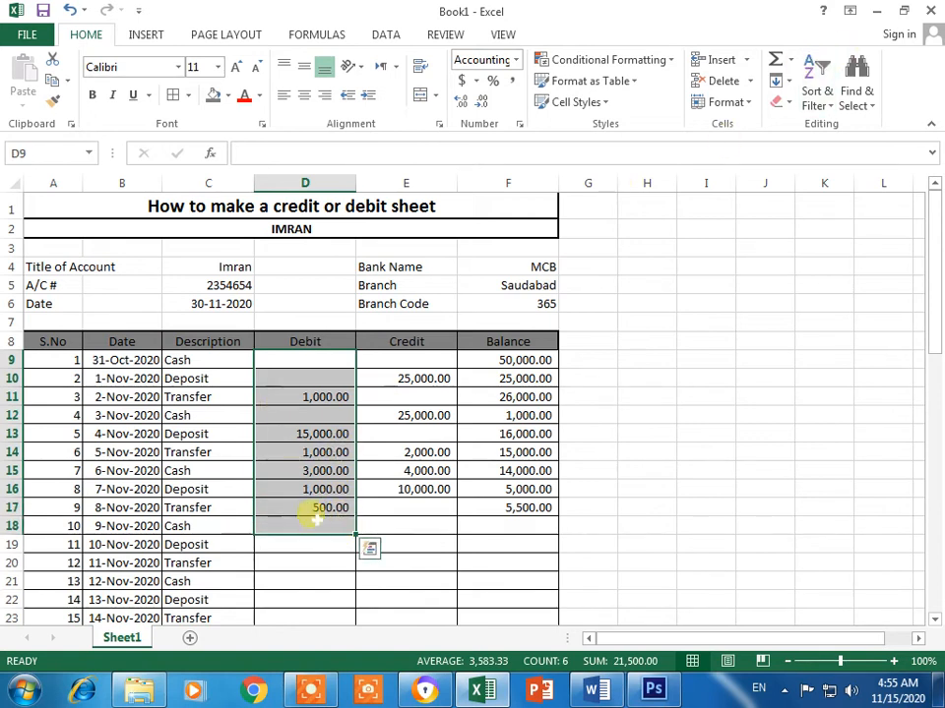
left_click(308, 528)
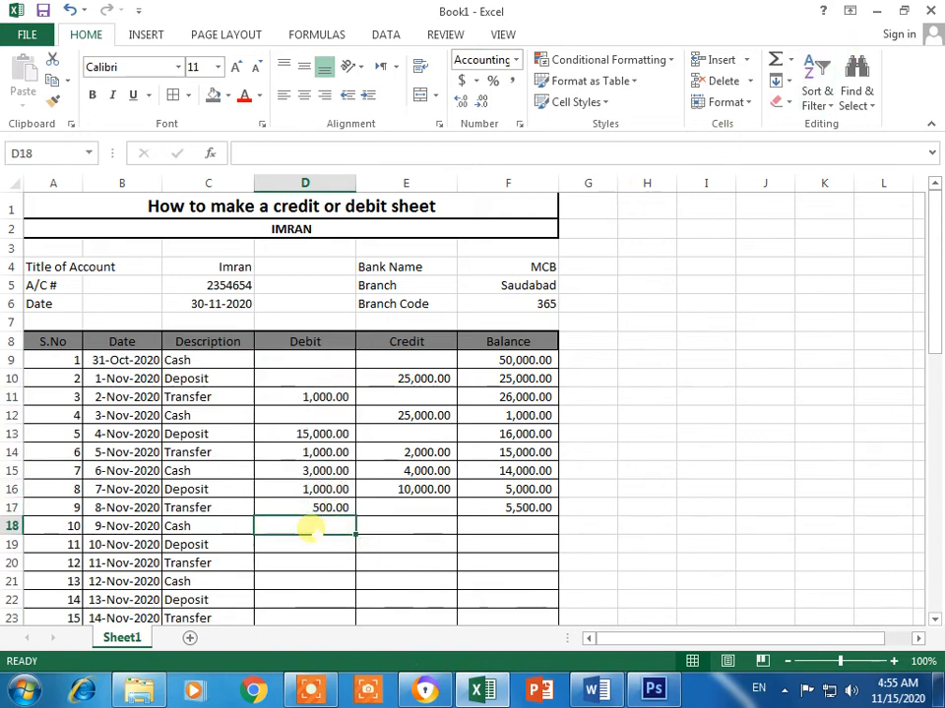
type("=-")
key("BackSpace")
type("sum(")
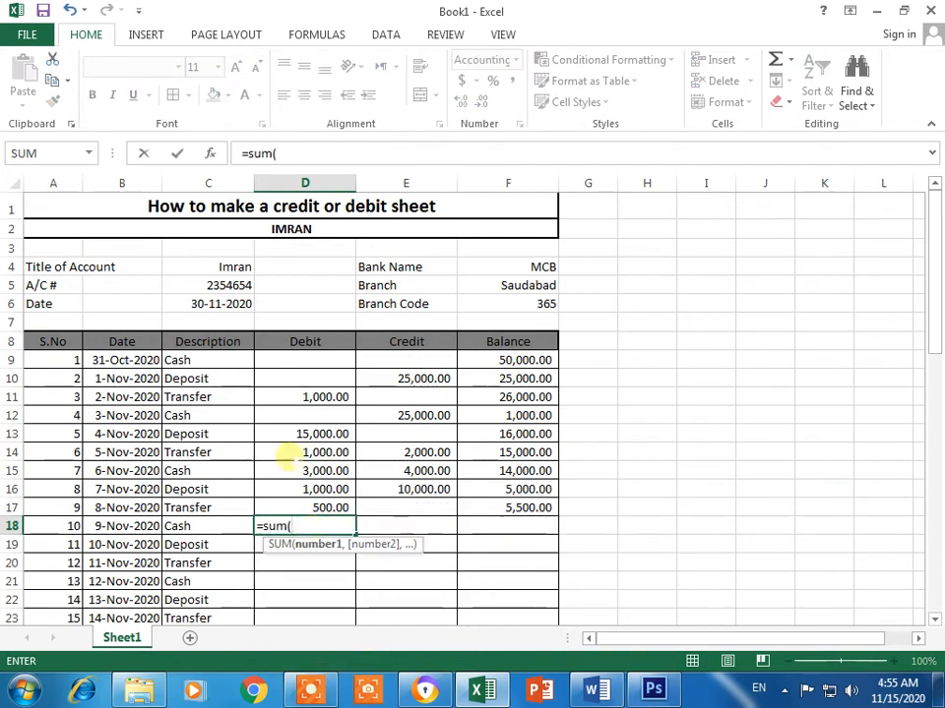
left_click_drag(327, 363, 335, 507)
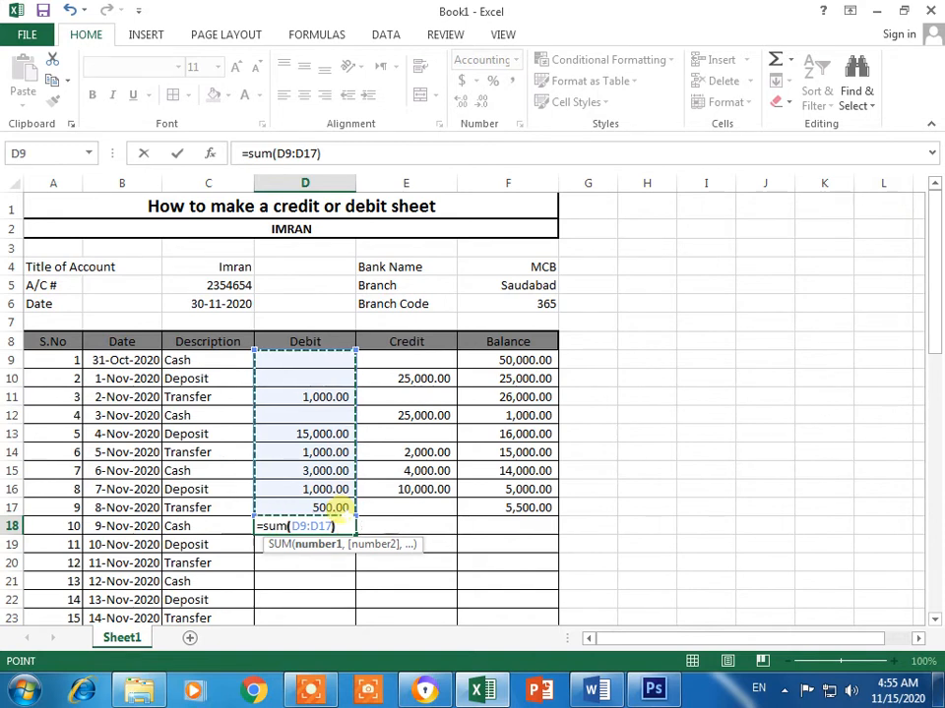
key("Return")
left_click(393, 551)
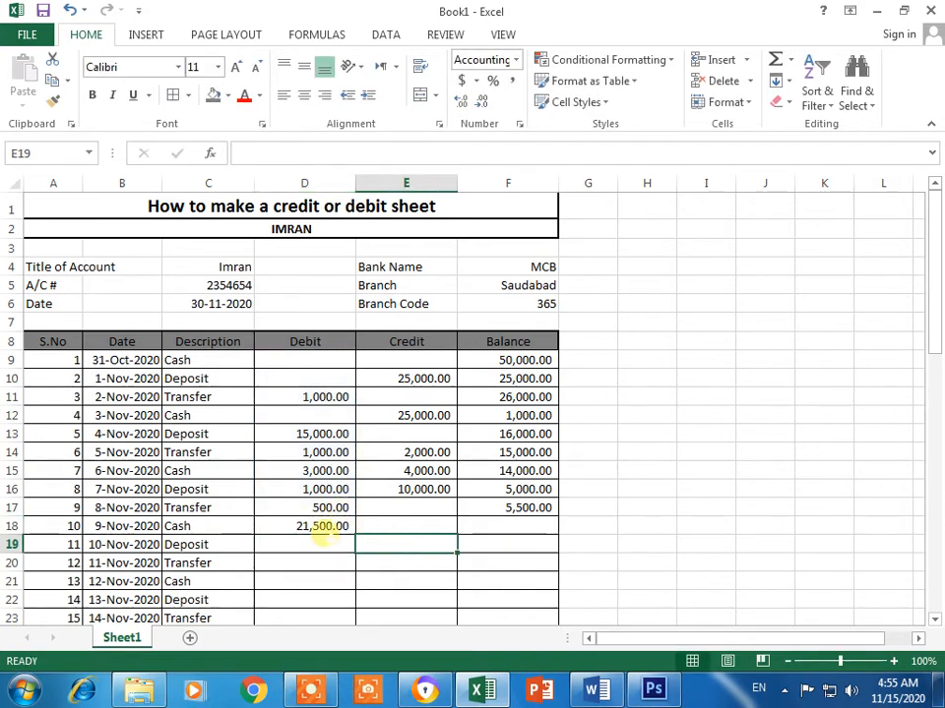
left_click(327, 527)
key("Delete")
left_click_drag(323, 358, 338, 531)
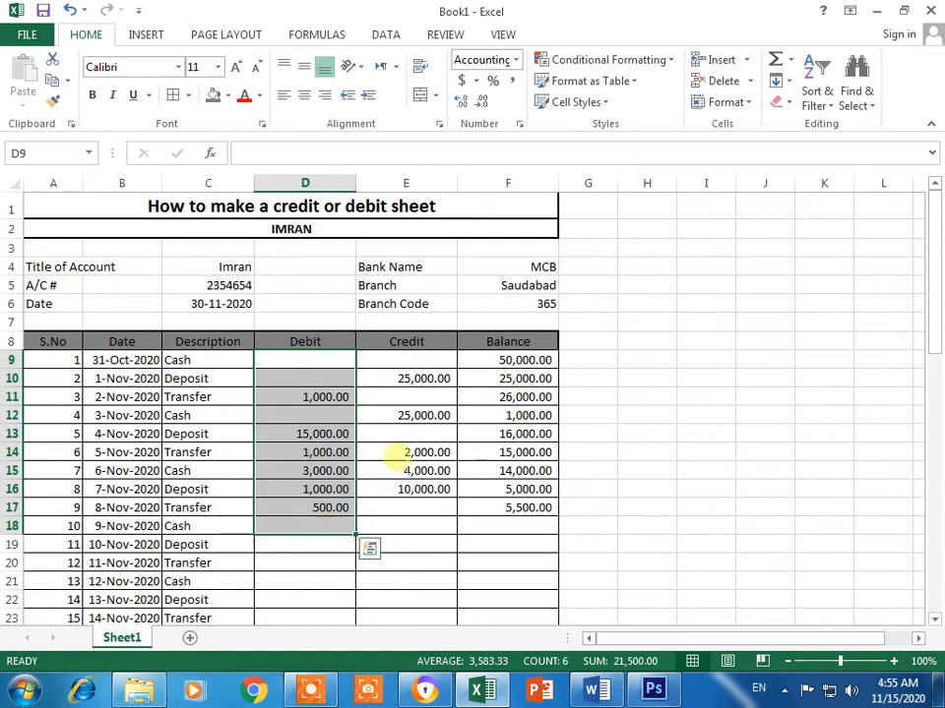
Step: AutoSum the Debit and Credit columns into row 18
left_click(777, 65)
left_click(404, 508)
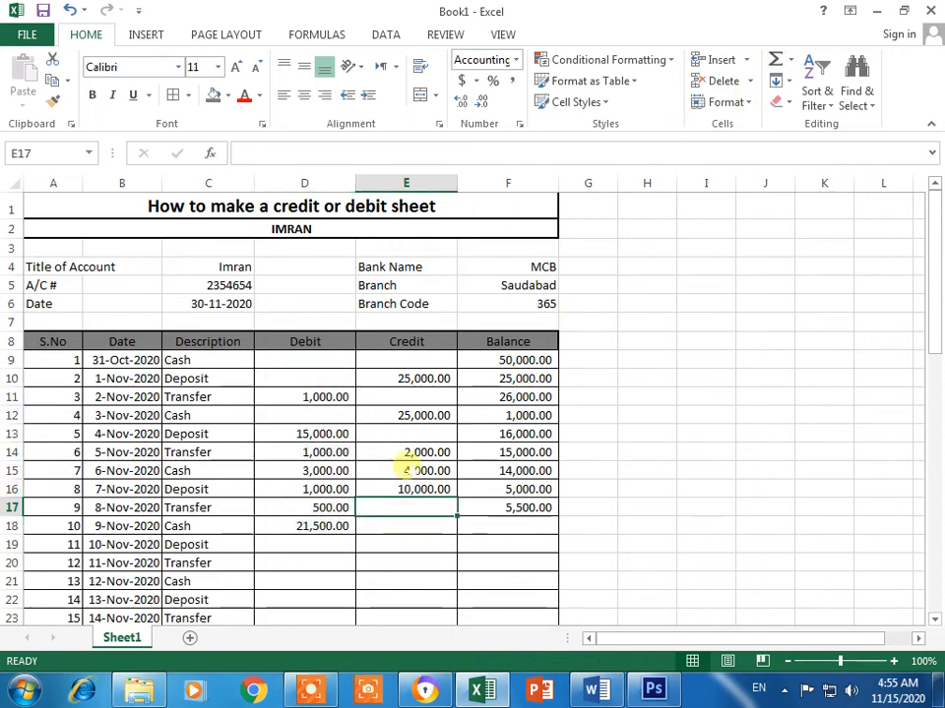
left_click_drag(411, 360, 414, 527)
left_click(778, 59)
left_click(639, 485)
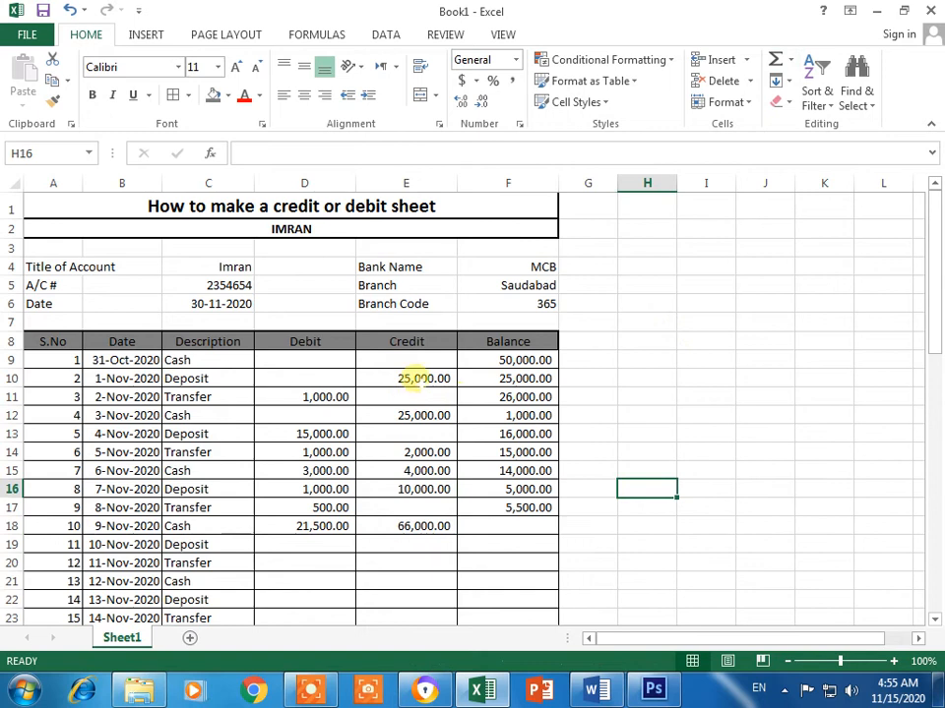
Step: Enter =D18-E18 in F18 as the closing balance
left_click(512, 528)
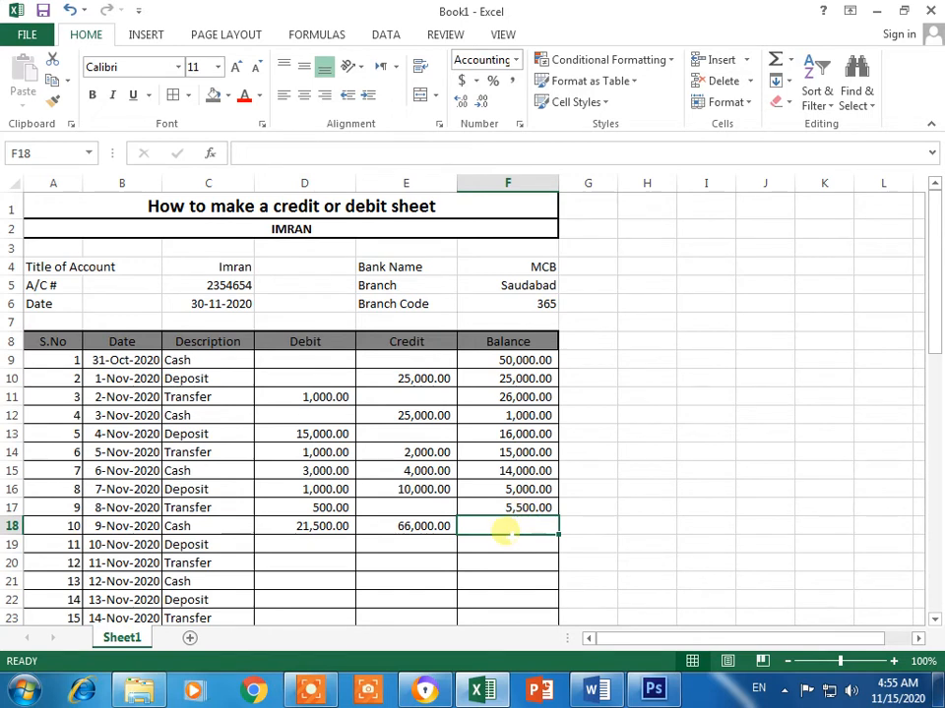
type("=")
left_click(280, 528)
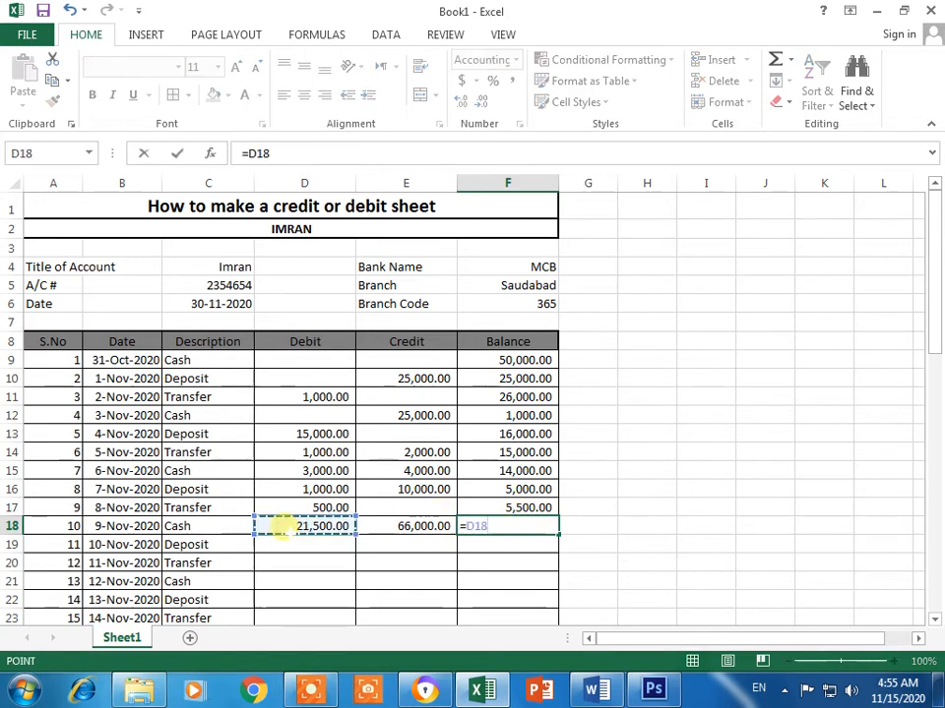
type("-")
left_click(418, 527)
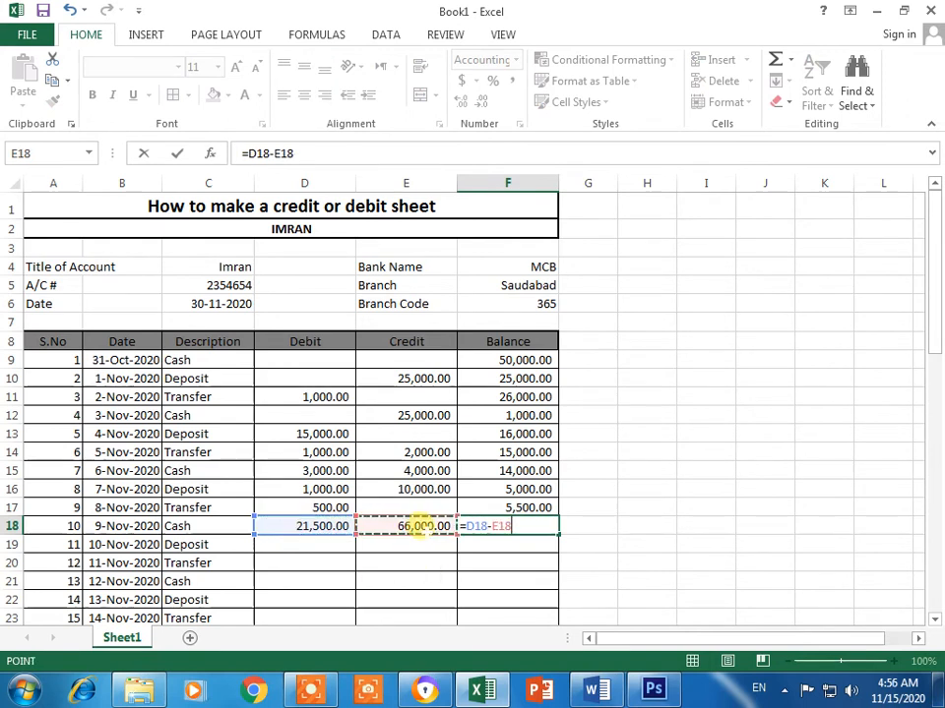
key("Return")
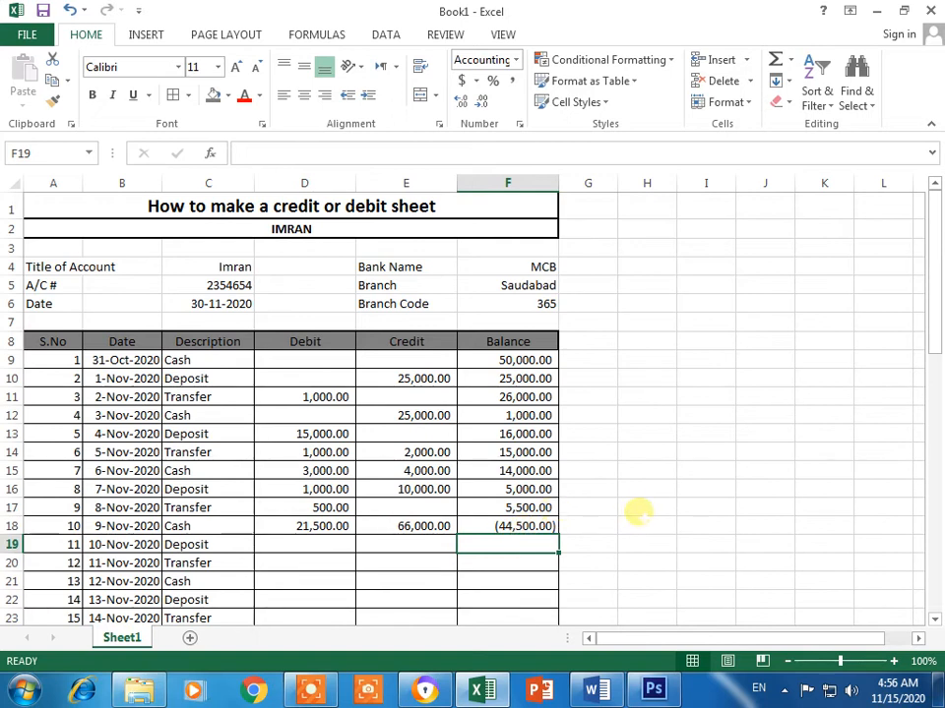
left_click(330, 527)
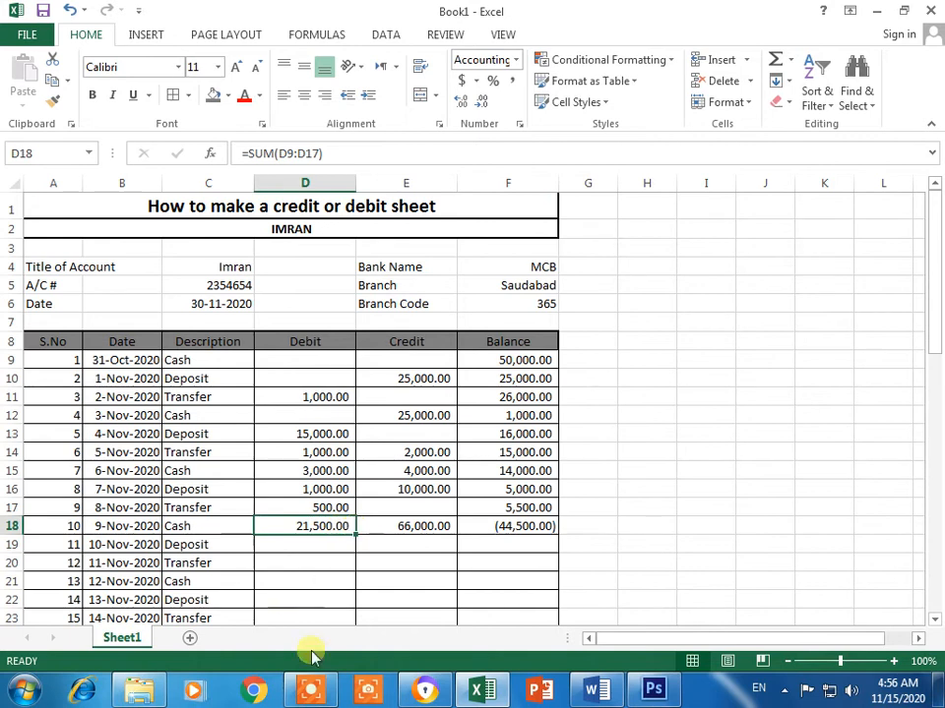
Step: Delete the 50,000 opening balance from cell F9
left_click(329, 693)
left_click(339, 657)
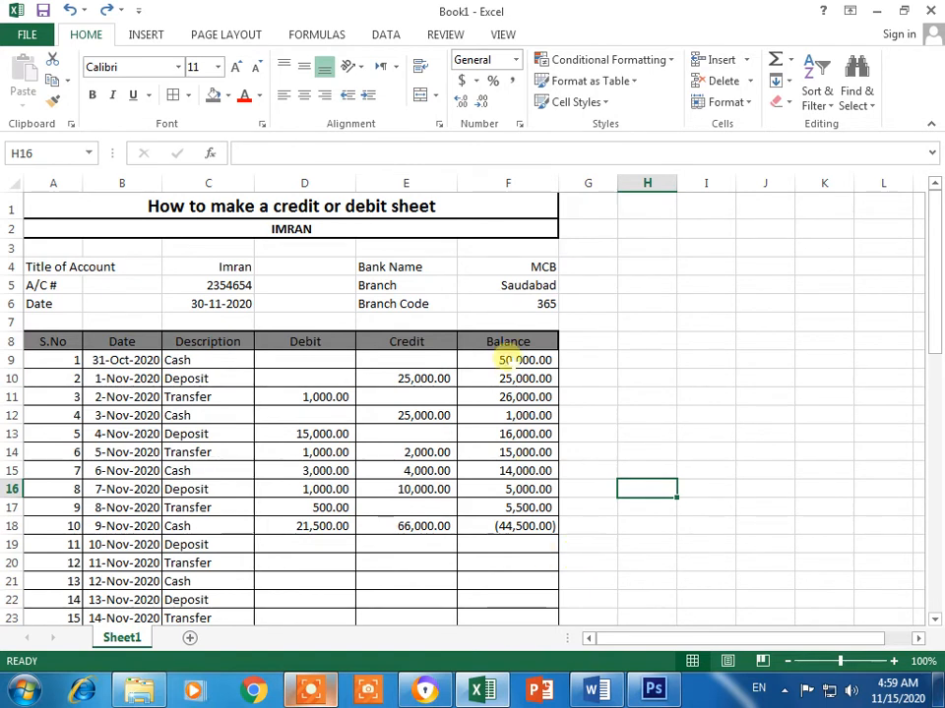
left_click(507, 359)
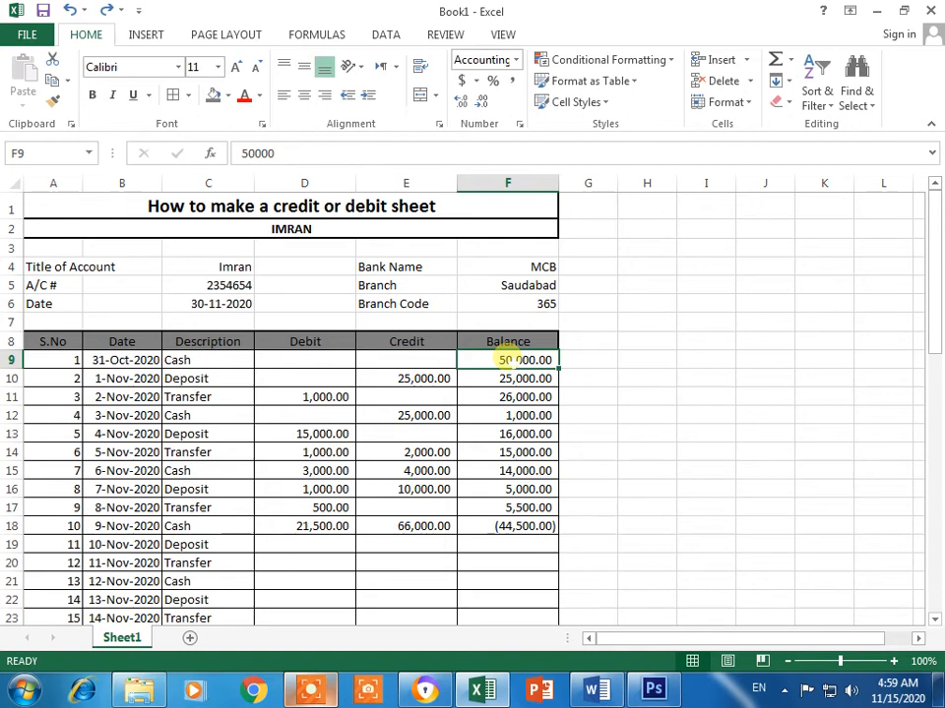
key("Delete")
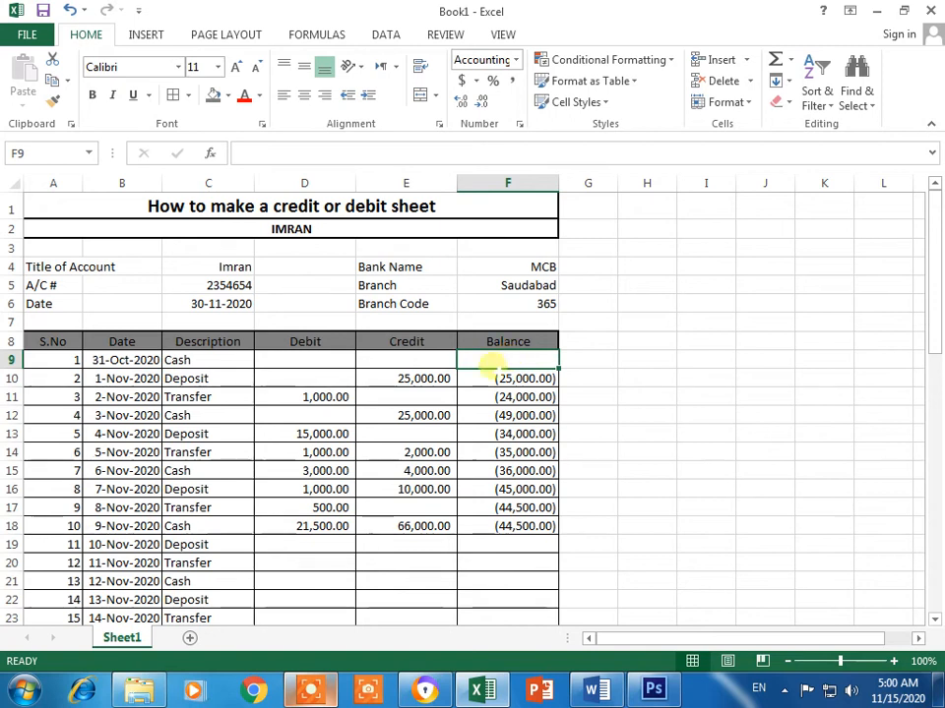
Step: Clear the 25,000 from Credit cell E10 and enter 25,000 in Debit cell D10
left_click(421, 381)
key("Delete")
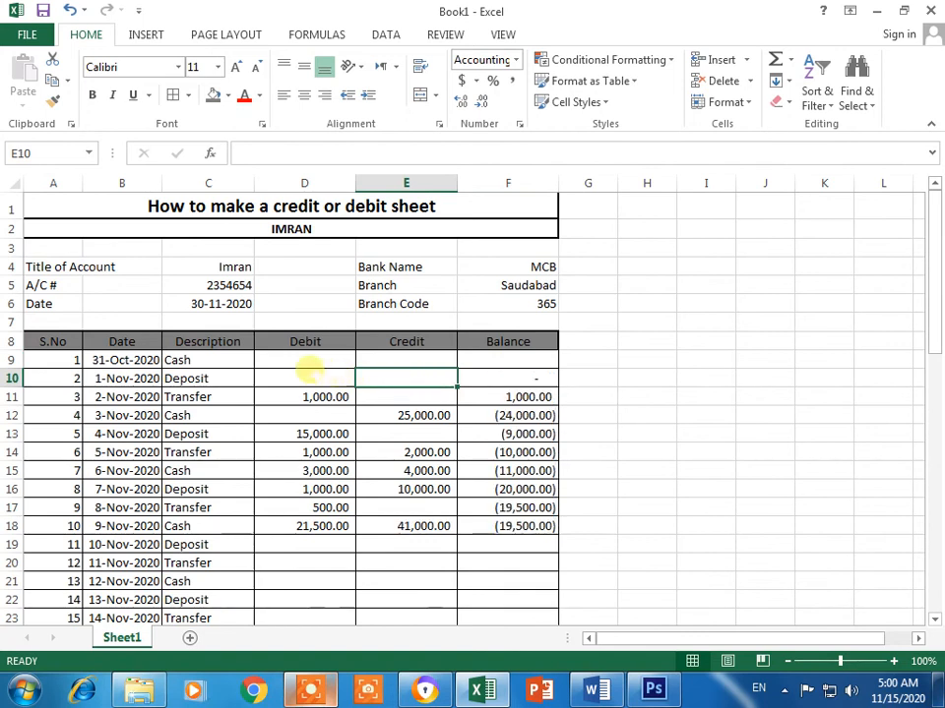
left_click(309, 363)
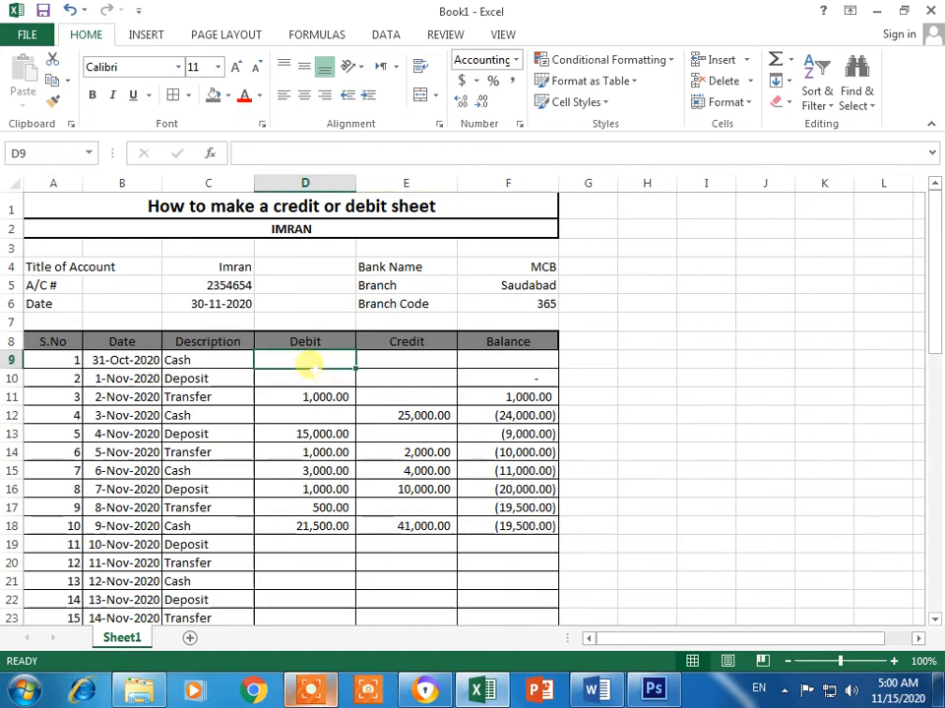
key("Return")
type("25,000")
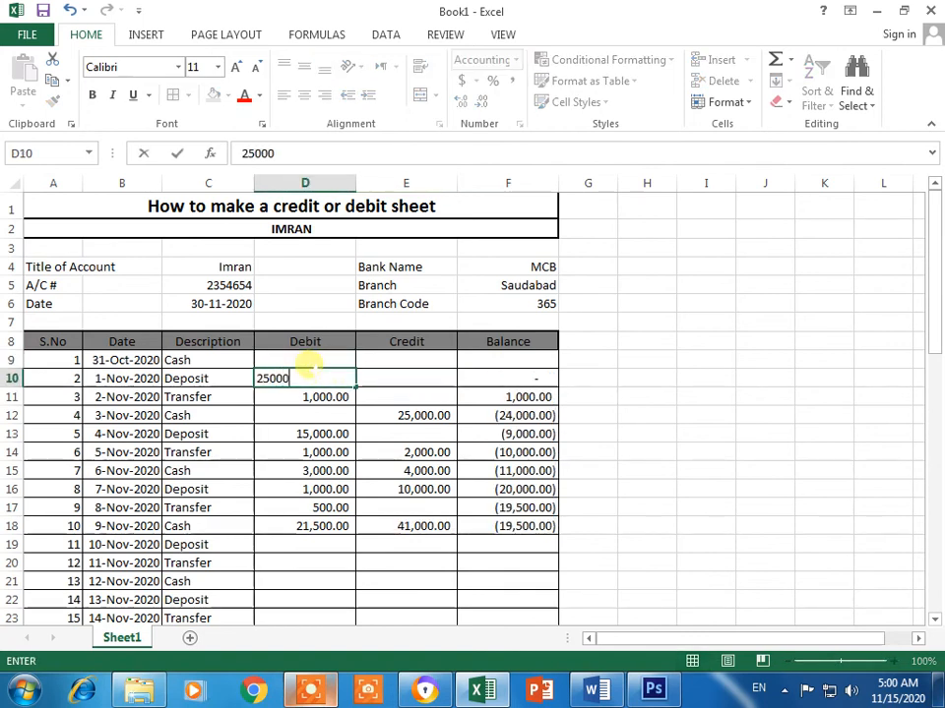
key("Return")
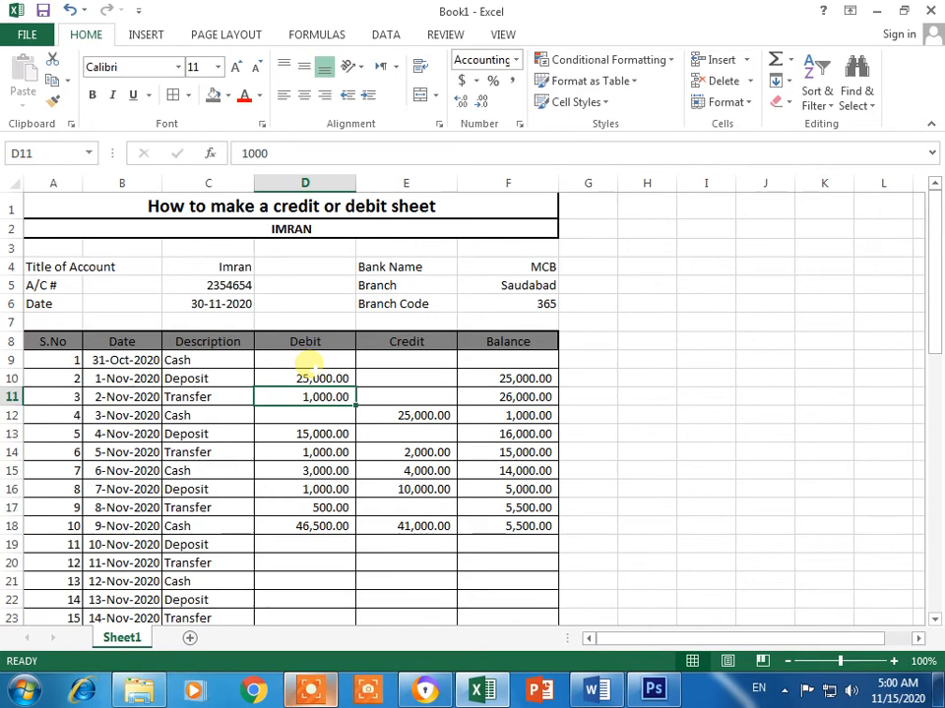
left_click(477, 415)
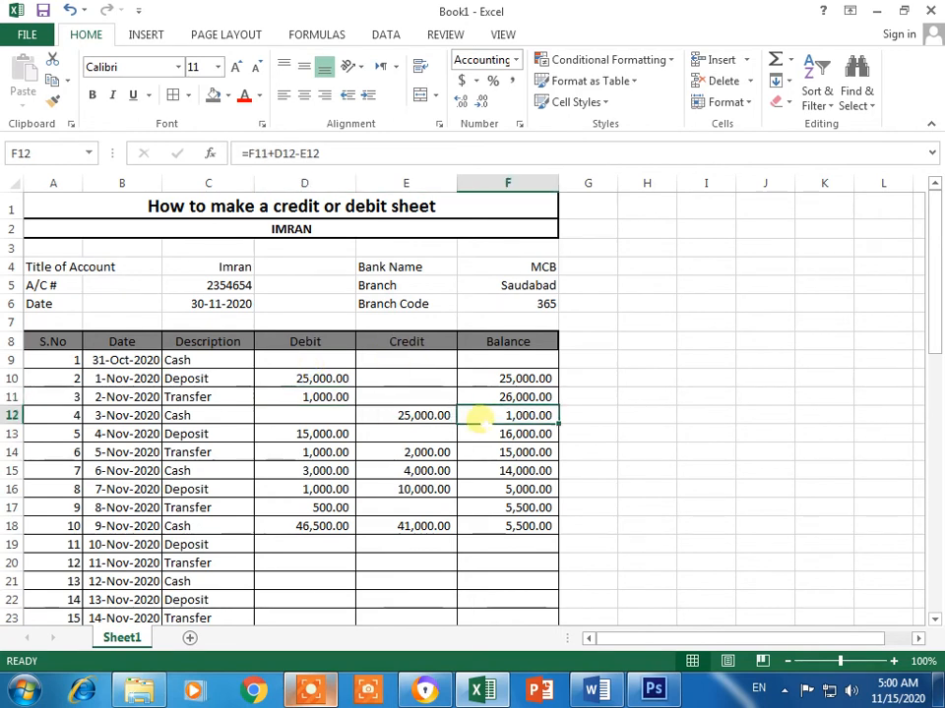
left_click(328, 433)
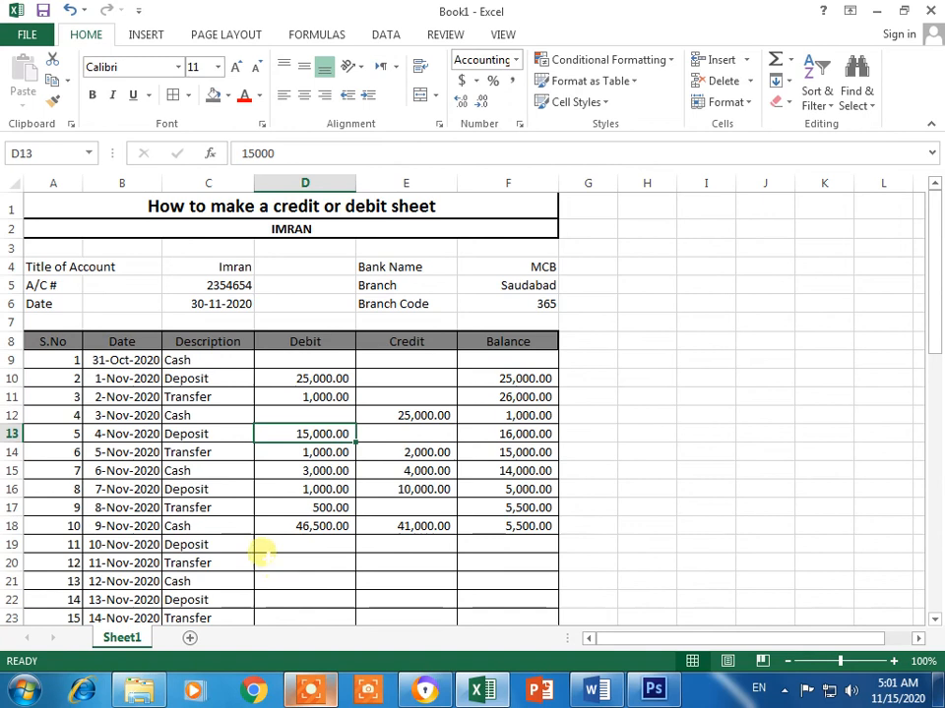
left_click(308, 528)
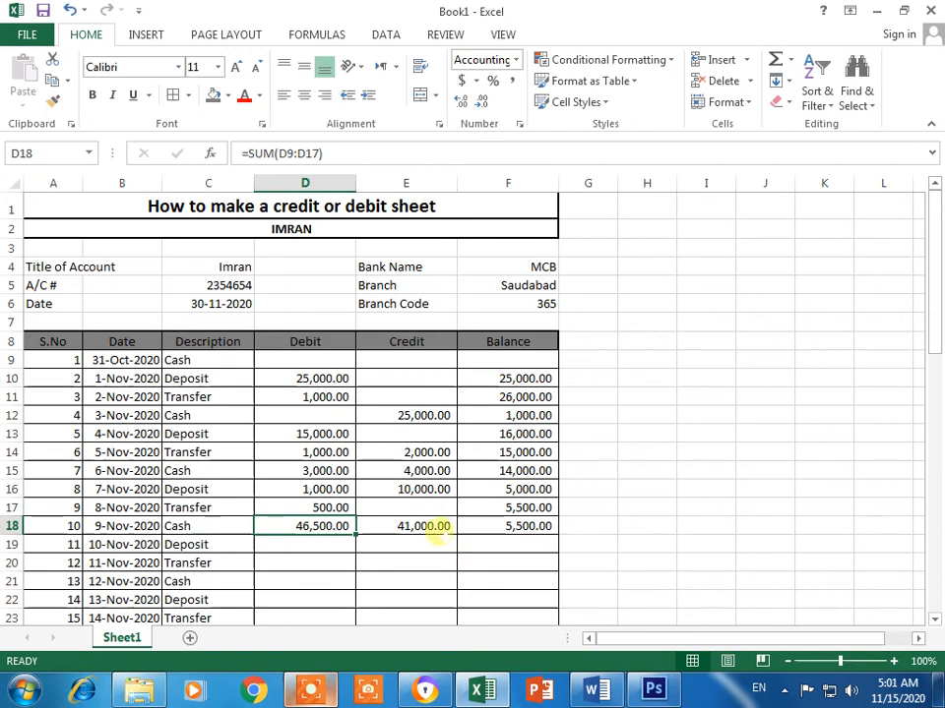
left_click(662, 476)
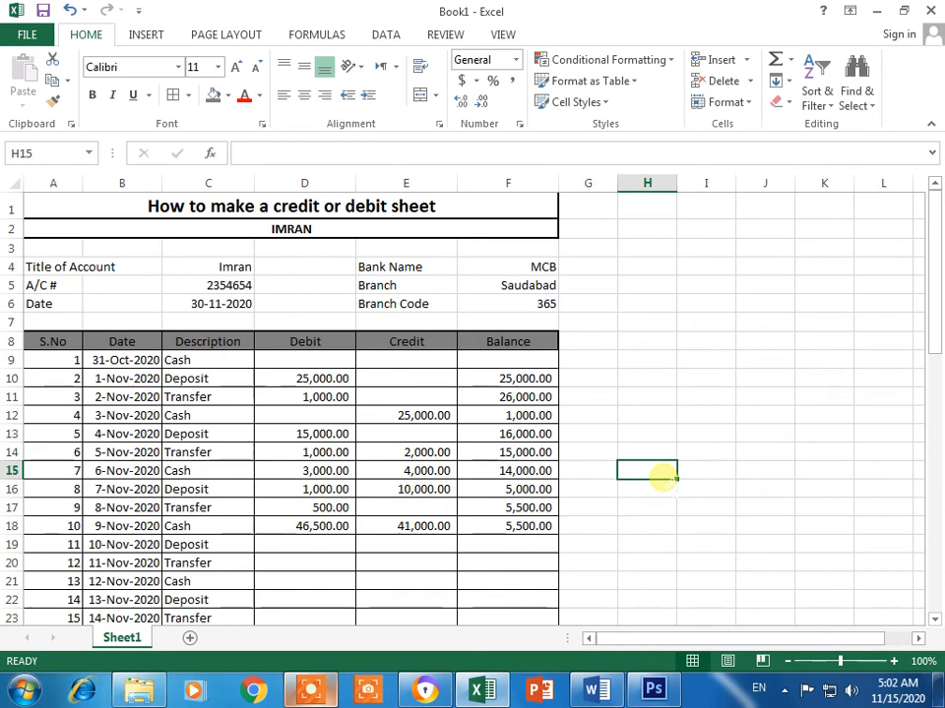
Step: Enter 50,000 in F9 as the opening balance again
left_click(536, 366)
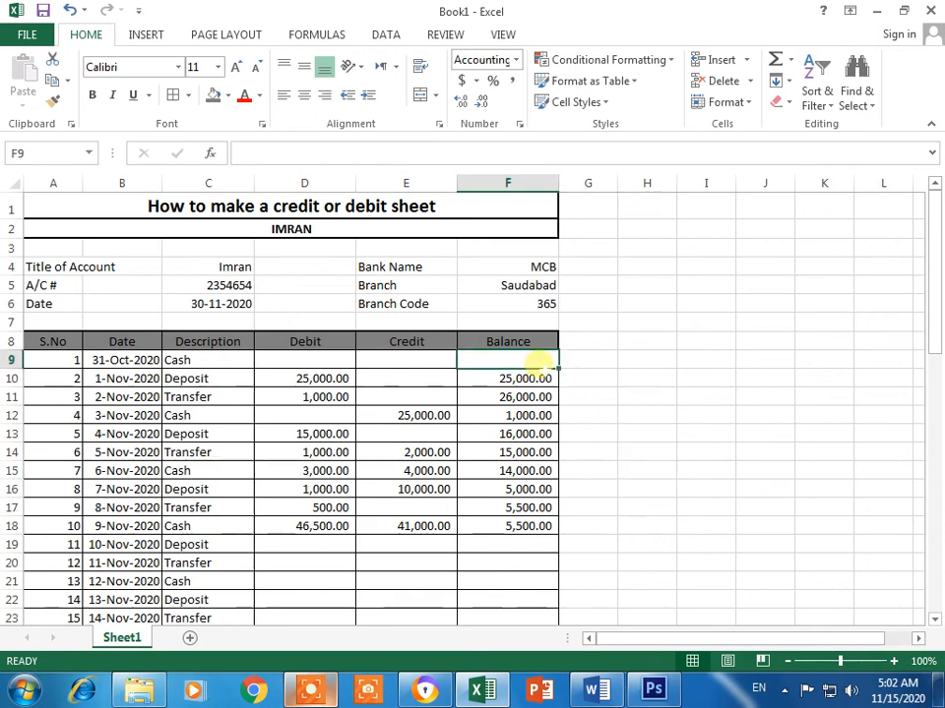
type("50,0")
type("0000")
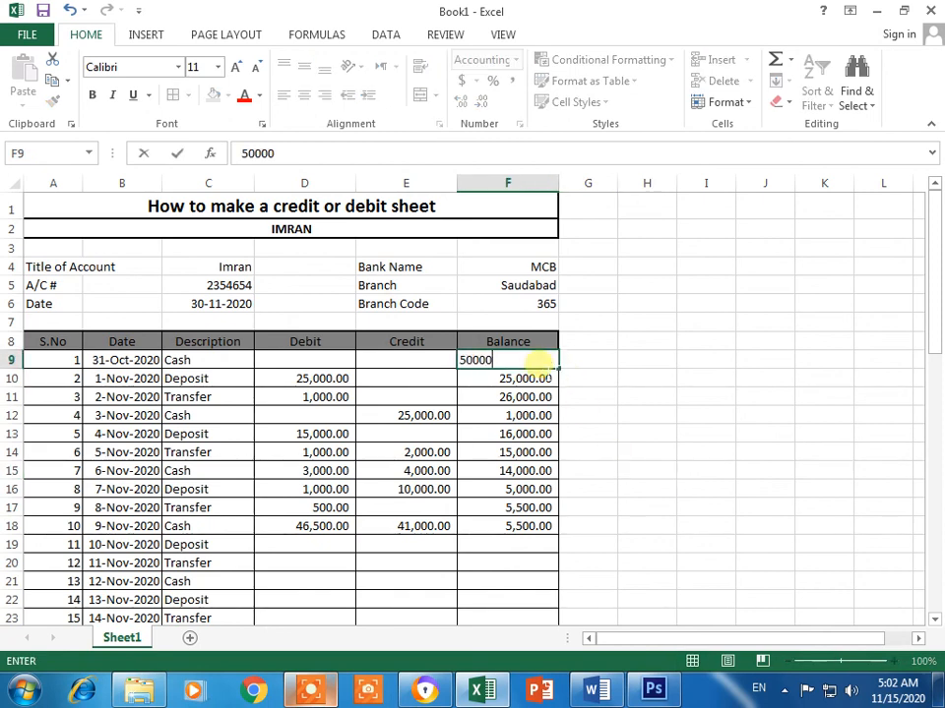
key("Return")
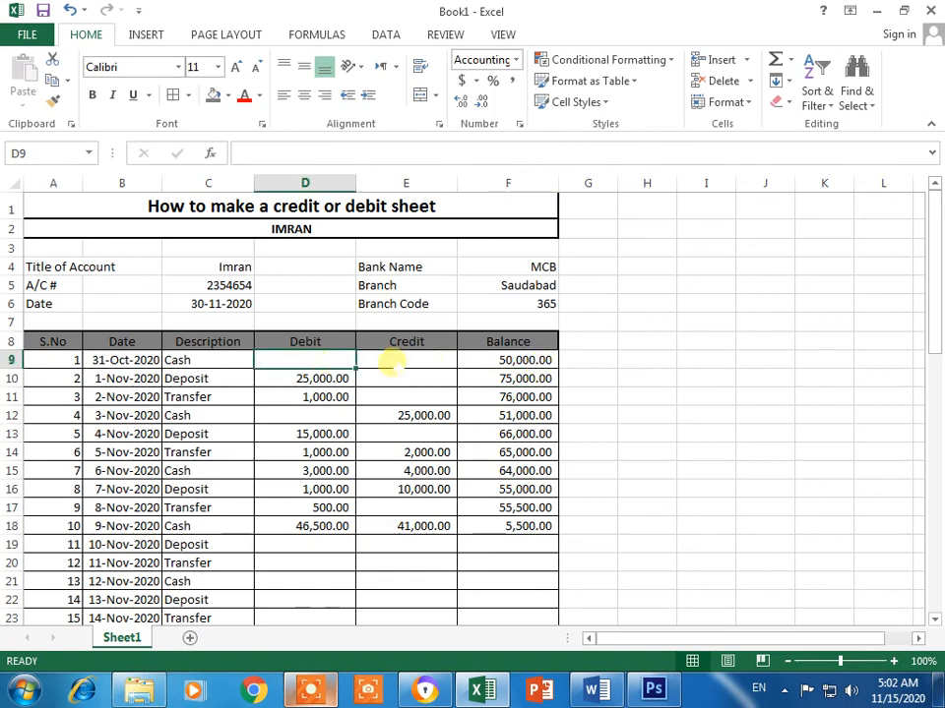
left_click(404, 362)
double_click(484, 362)
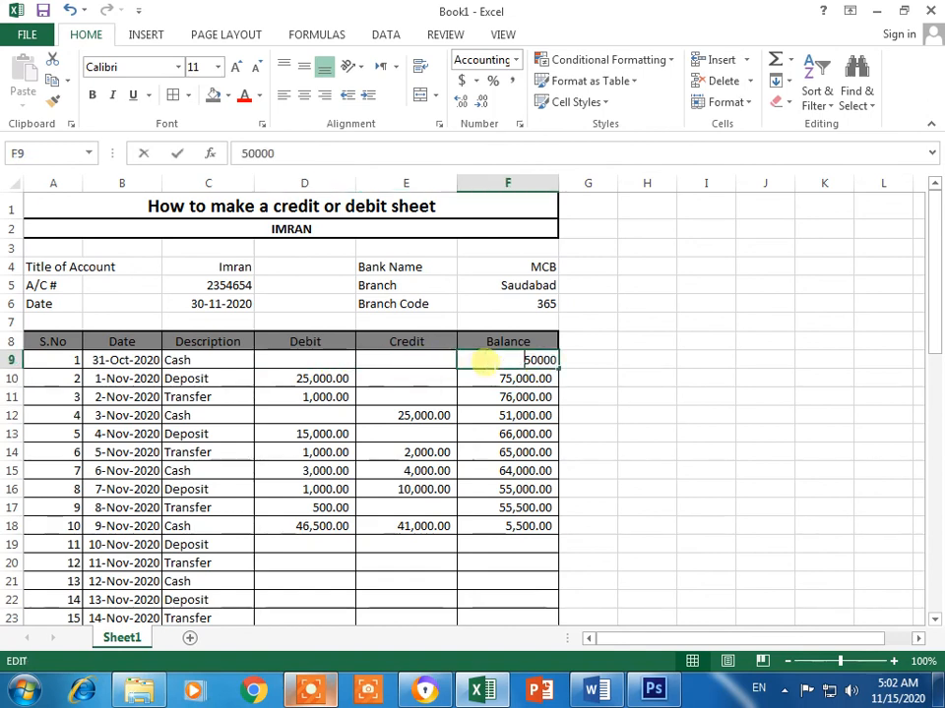
left_click(603, 395)
double_click(513, 378)
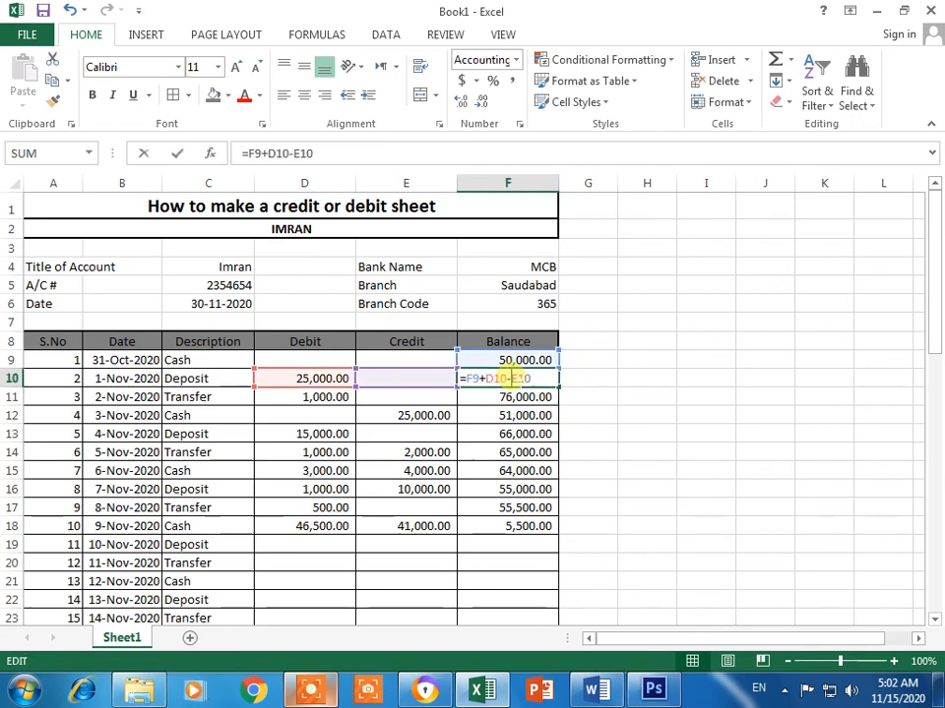
key("Return")
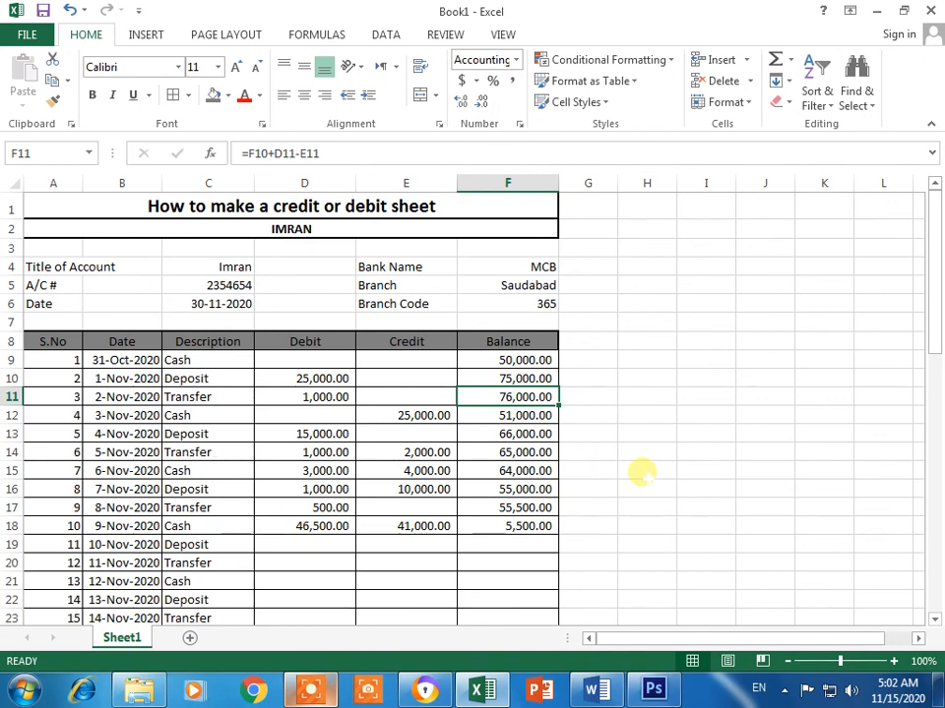
left_click(364, 681)
left_click(852, 620)
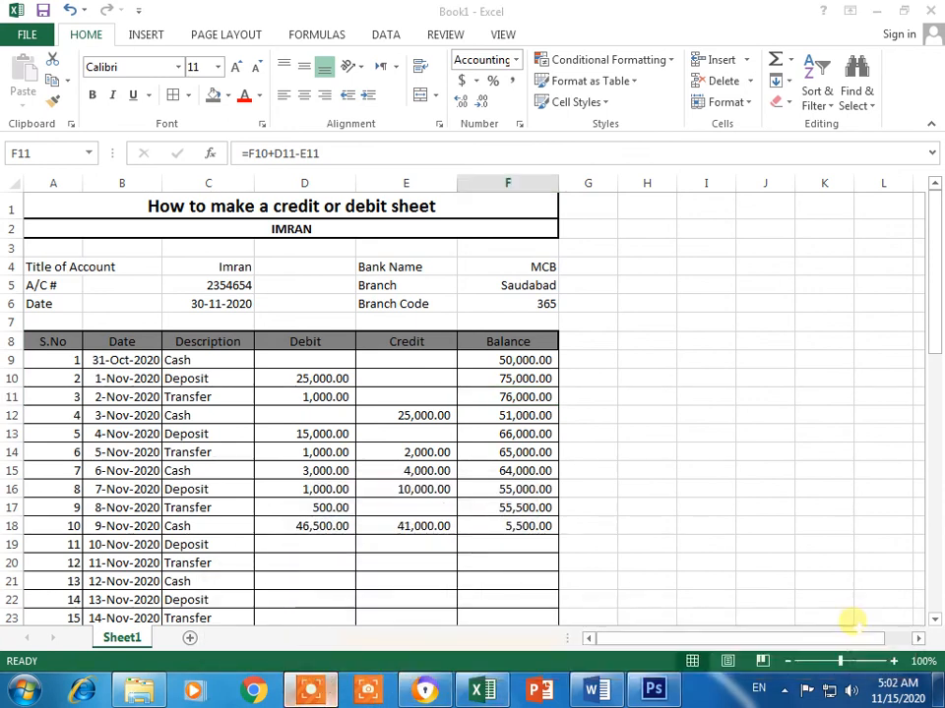